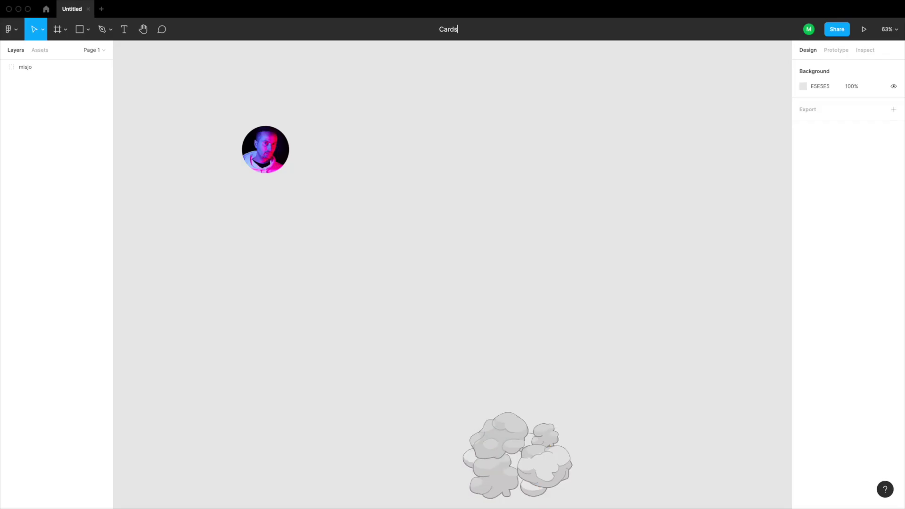
Name the file Cards and add an iPhone 11 Pro / X frame to the canvas
{"action": "key", "text": "Return"}
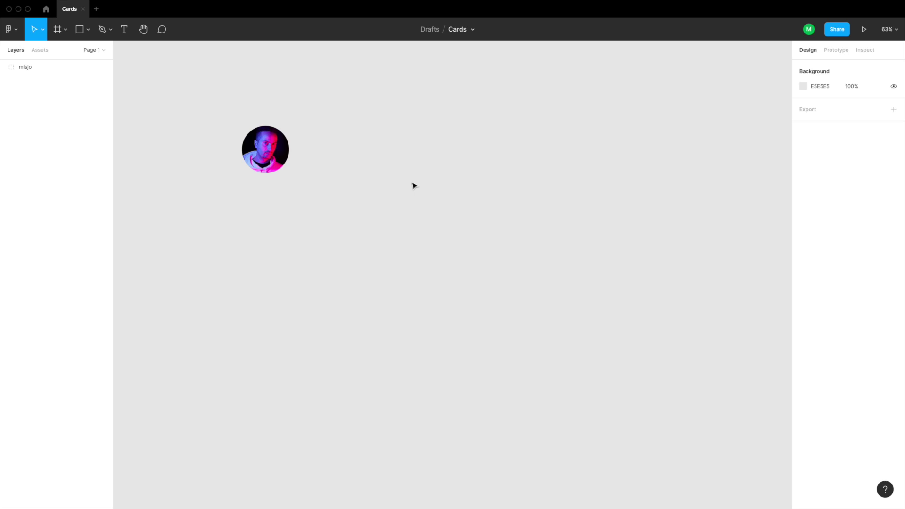
{"action": "key", "text": "f"}
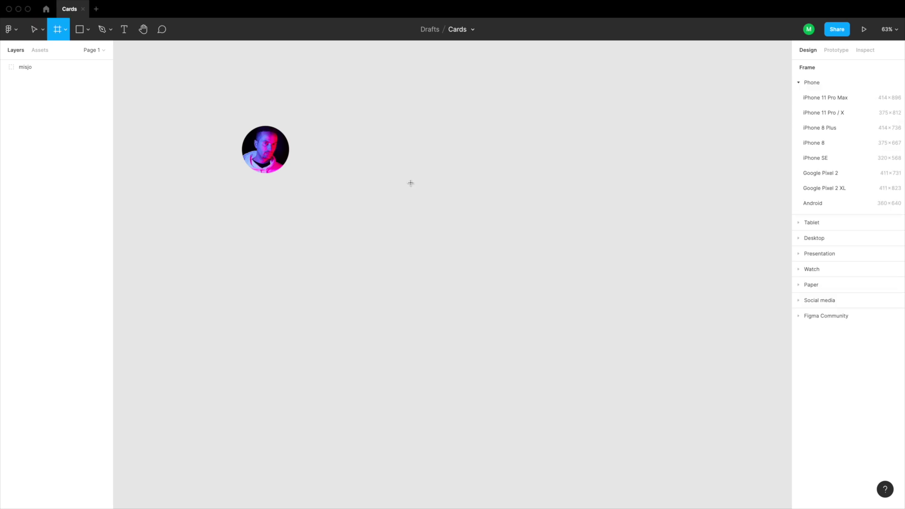
{"action": "left_click", "coordinate": [833, 118]}
{"action": "left_click", "coordinate": [547, 243]}
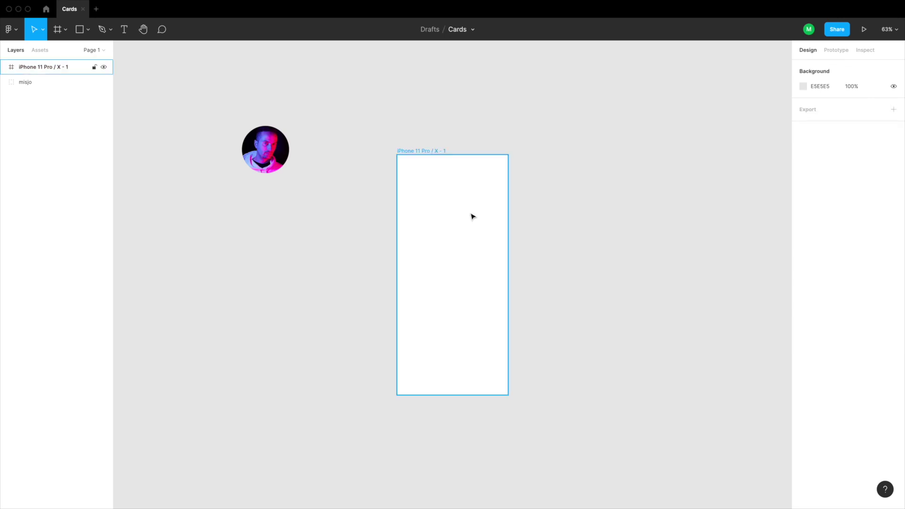
Cover the whole frame with a 375 × 812 rectangle and fill it with the dark bluish grey 36393C
{"action": "key", "text": "r"}
{"action": "mouse_move", "coordinate": [398, 157]}
{"action": "left_mouse_down"}
{"action": "mouse_move", "coordinate": [479, 394]}
{"action": "mouse_move", "coordinate": [508, 395]}
{"action": "left_mouse_up"}
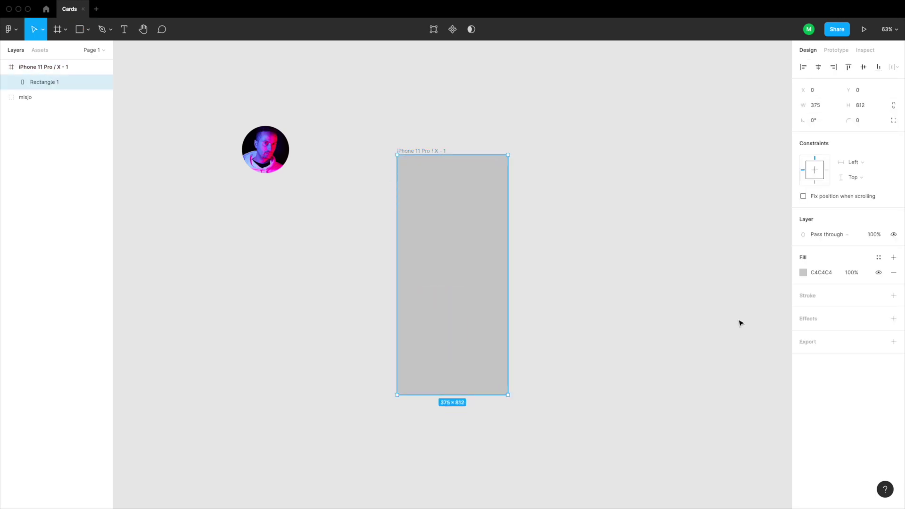
{"action": "left_click", "coordinate": [802, 272]}
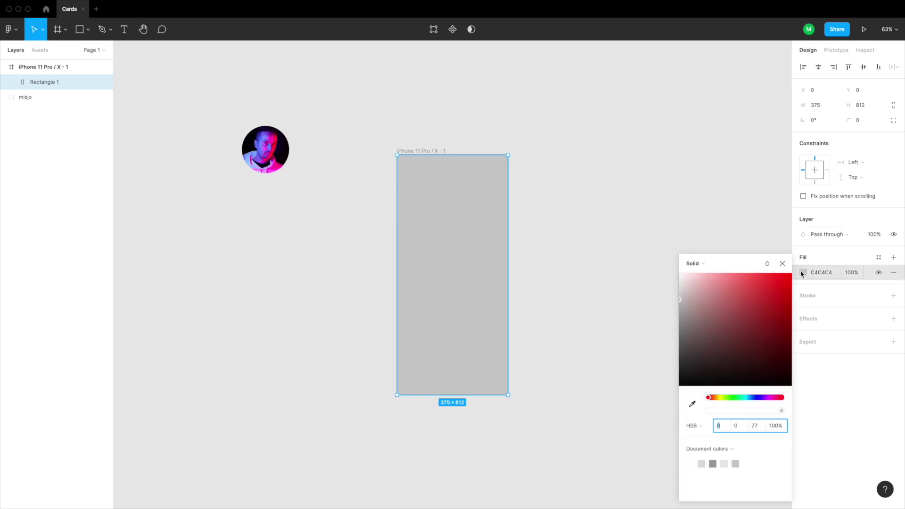
{"action": "left_click", "coordinate": [686, 356]}
{"action": "left_click_drag", "start_coordinate": [686, 359], "coordinate": [683, 356]}
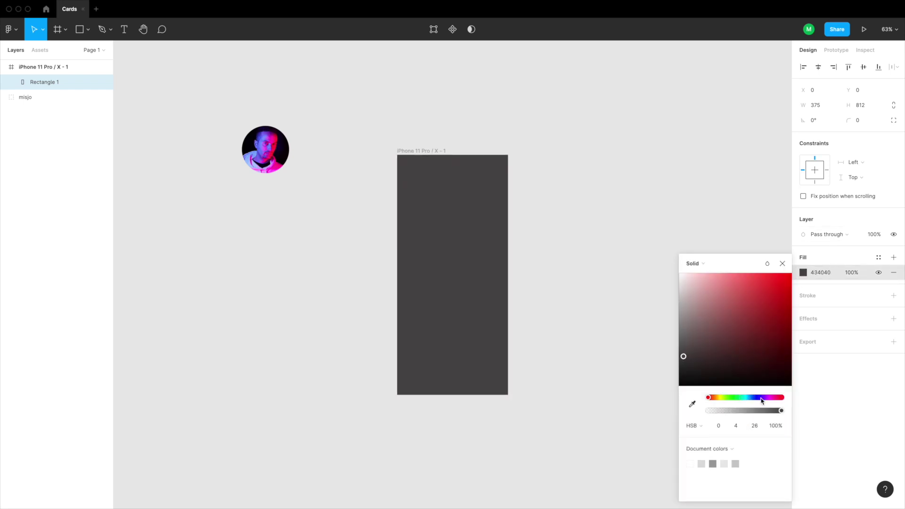
{"action": "left_click", "coordinate": [752, 398]}
{"action": "left_click_drag", "start_coordinate": [684, 358], "coordinate": [691, 352]}
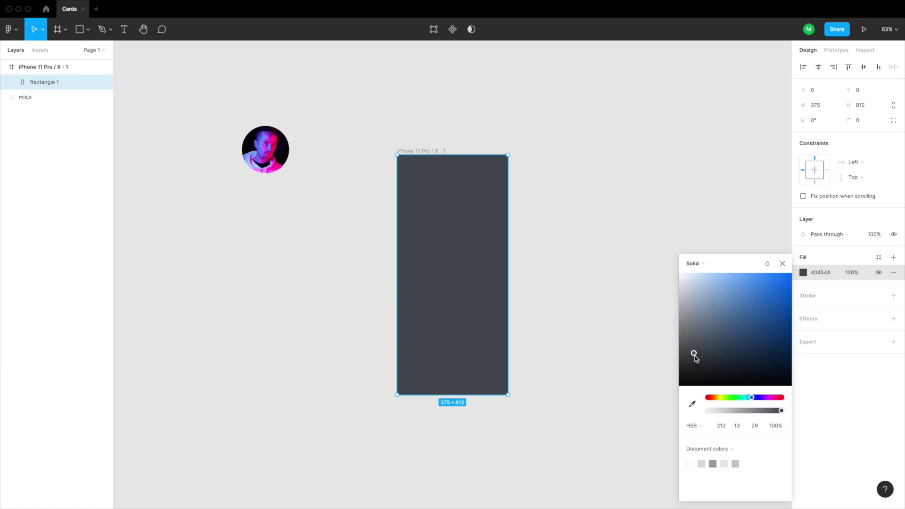
{"action": "left_click_drag", "start_coordinate": [696, 355], "coordinate": [690, 362]}
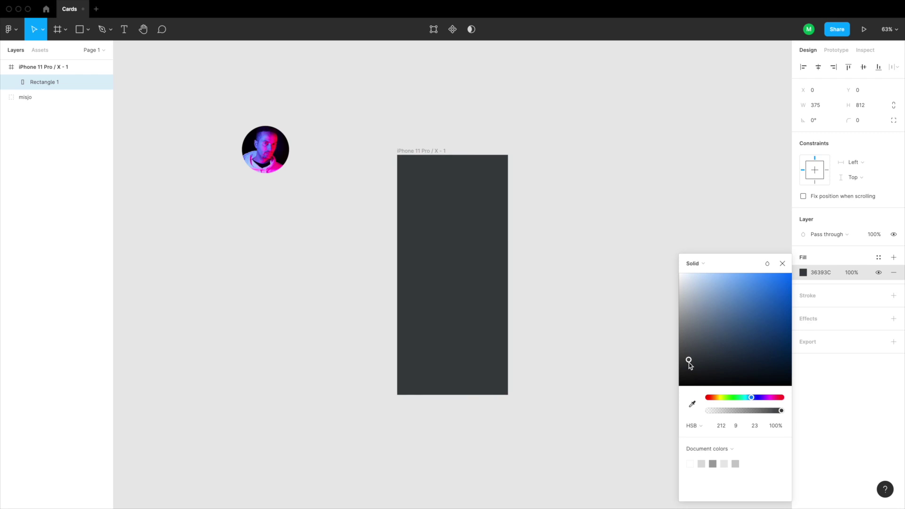
{"action": "left_click", "coordinate": [539, 400]}
Draw a card rectangle about 314 × 355 in the middle of the phone frame and check its distances to the frame edges
{"action": "left_click", "coordinate": [454, 347]}
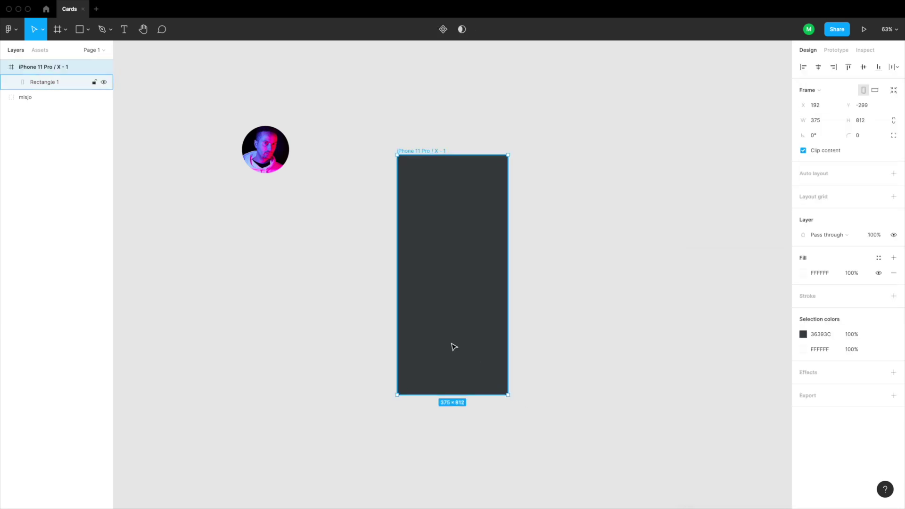
{"action": "key", "text": "r"}
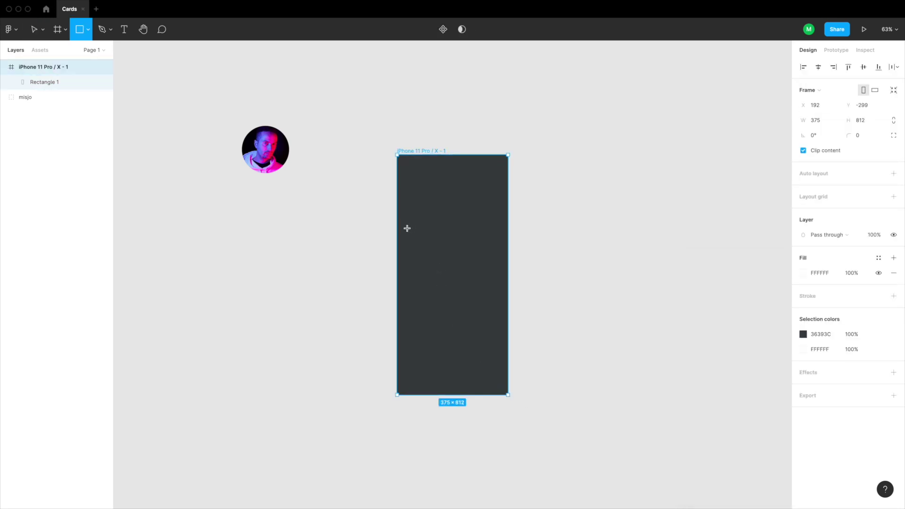
{"action": "left_click_drag", "start_coordinate": [406, 225], "coordinate": [498, 329]}
{"action": "key", "text": "alt"}
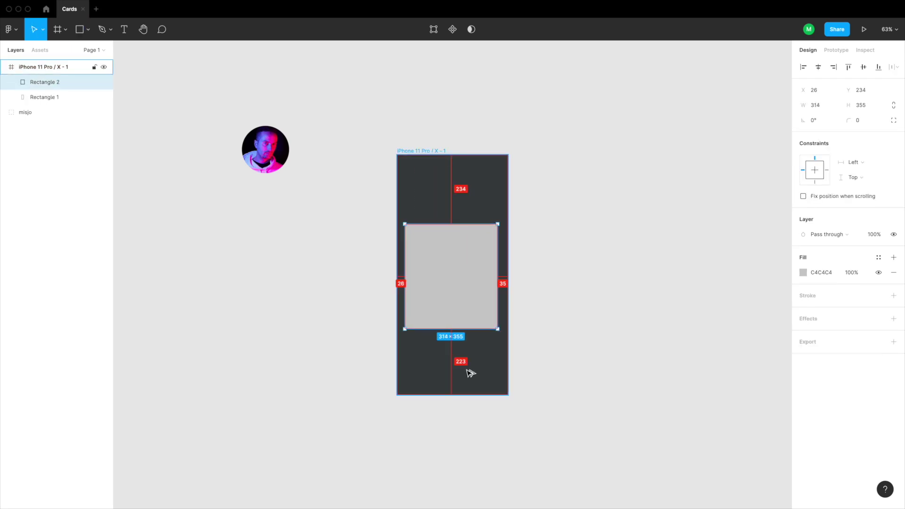
Nudge the card to X 24 and widen it to 327 for equal side margins within the frame
{"action": "key", "text": "Left"}
{"action": "key", "text": "Left"}
{"action": "key", "text": "super+shift+Right"}
{"action": "key", "text": "alt"}
{"action": "key", "text": "super+Right"}
{"action": "key", "text": "super+Right"}
{"action": "key", "text": "super+Right"}
{"action": "key", "text": "alt"}
Set the card's height to 360 and its corner radius to 32
{"action": "left_click", "coordinate": [860, 108]}
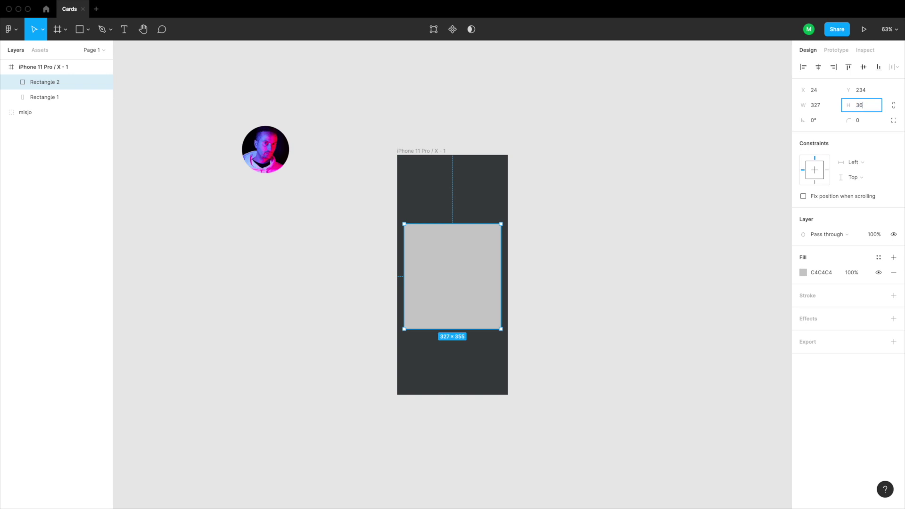
{"action": "key", "text": "Return"}
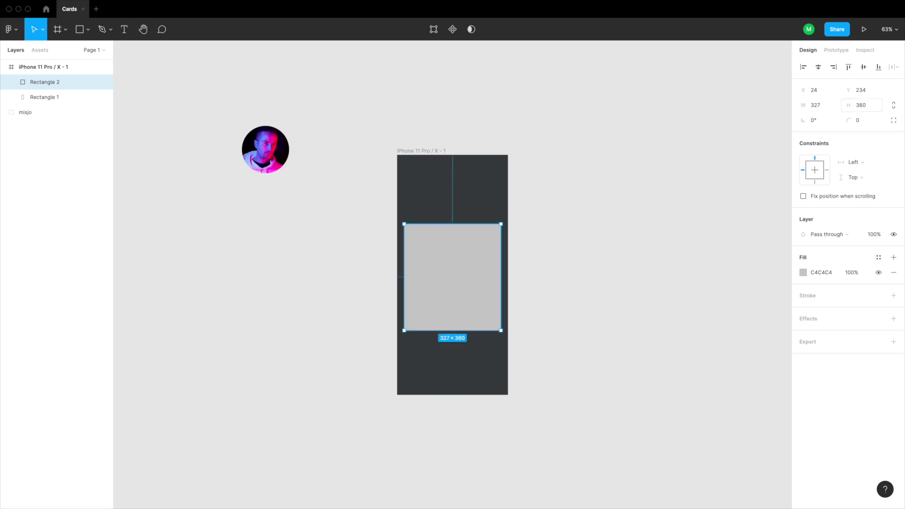
{"action": "left_click", "coordinate": [863, 124]}
{"action": "key", "text": "Return"}
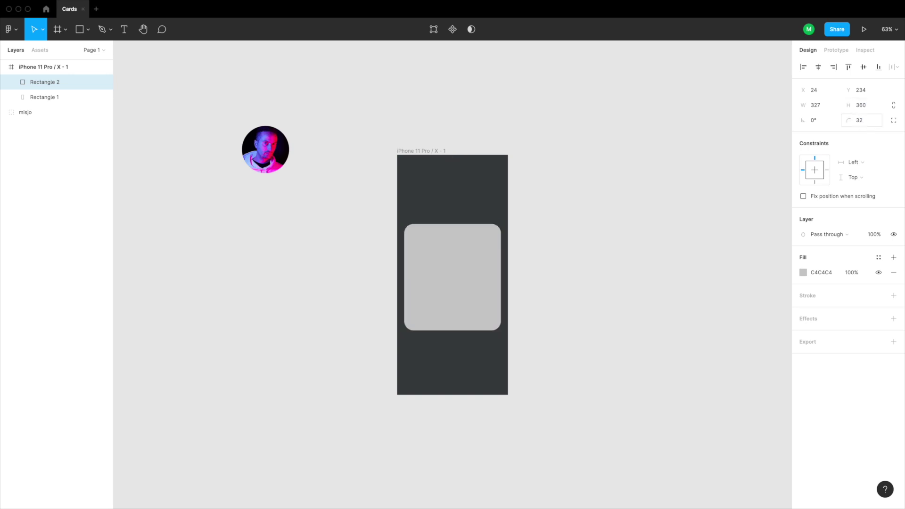
{"action": "left_click", "coordinate": [571, 335]}
Change the card's fill to a radial gradient and sample the frame's dark background as its centre colour
{"action": "left_click", "coordinate": [444, 246]}
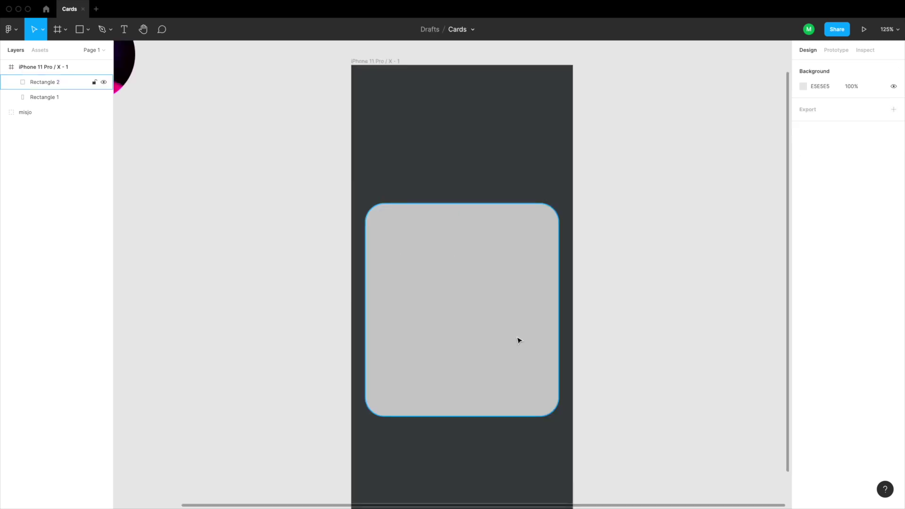
{"action": "left_click", "coordinate": [495, 333]}
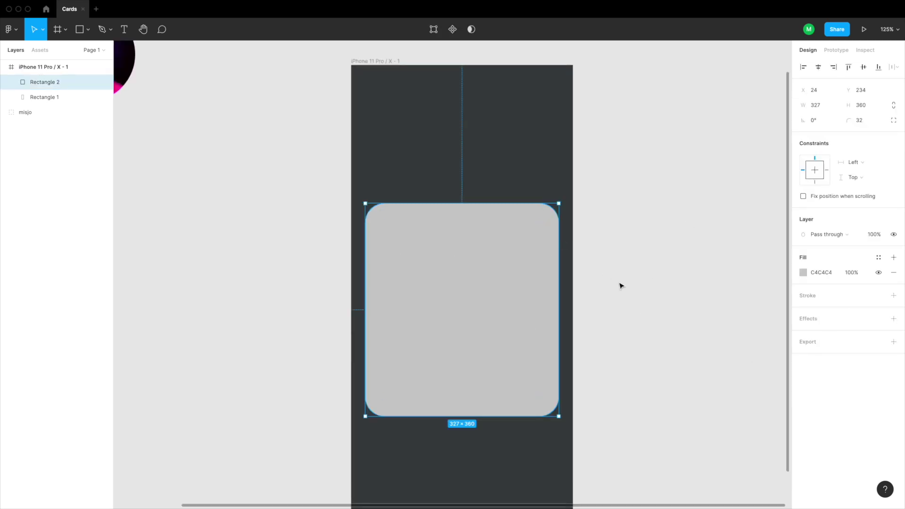
{"action": "left_click", "coordinate": [803, 272]}
{"action": "left_click", "coordinate": [722, 264]}
{"action": "left_click", "coordinate": [708, 285]}
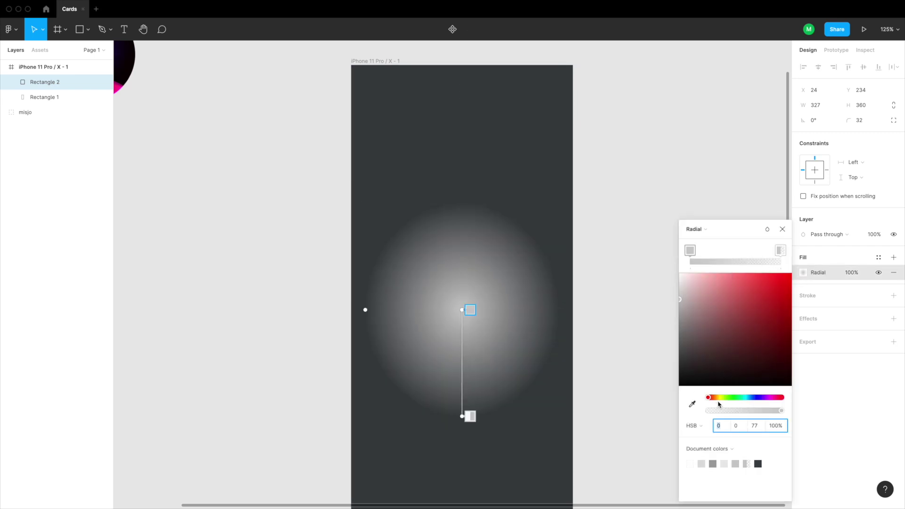
{"action": "left_click", "coordinate": [692, 404]}
{"action": "left_click", "coordinate": [505, 468]}
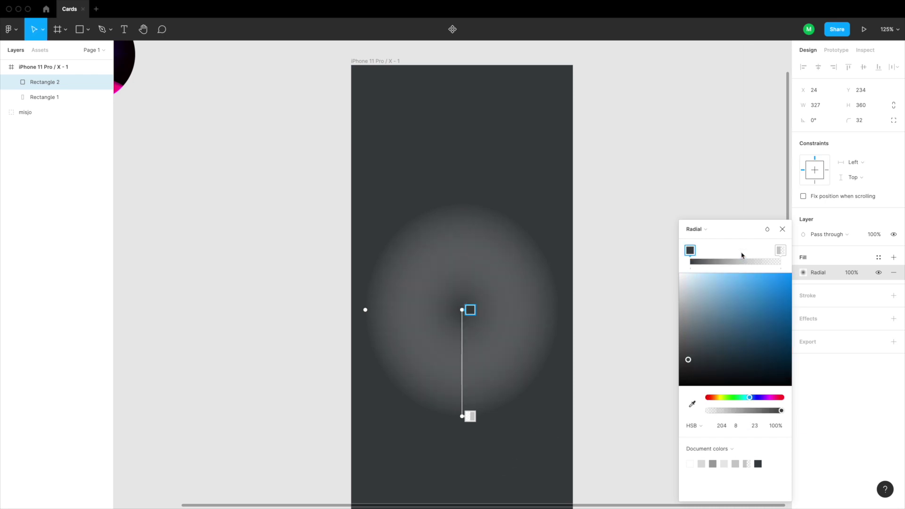
Set the gradient's outer stop to the sampled background colour with brightness 13, and move the gradient's centre near the card's top edge
{"action": "left_click", "coordinate": [781, 250]}
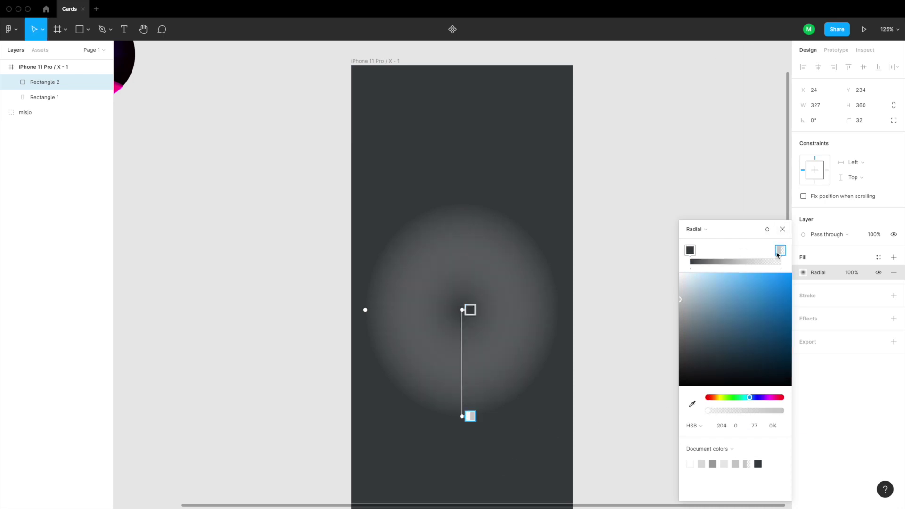
{"action": "left_click", "coordinate": [692, 404]}
{"action": "left_click", "coordinate": [514, 456]}
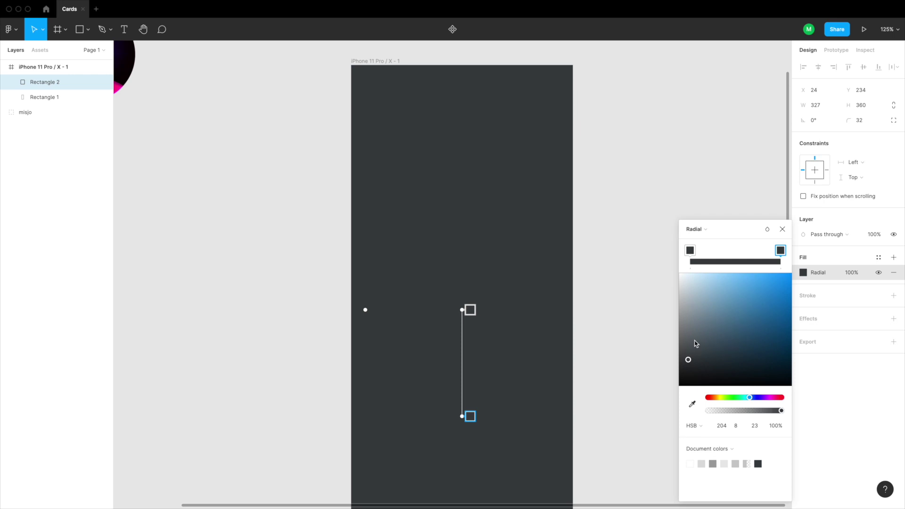
{"action": "left_click", "coordinate": [758, 427]}
{"action": "type", "text": "13"}
{"action": "key", "text": "Return"}
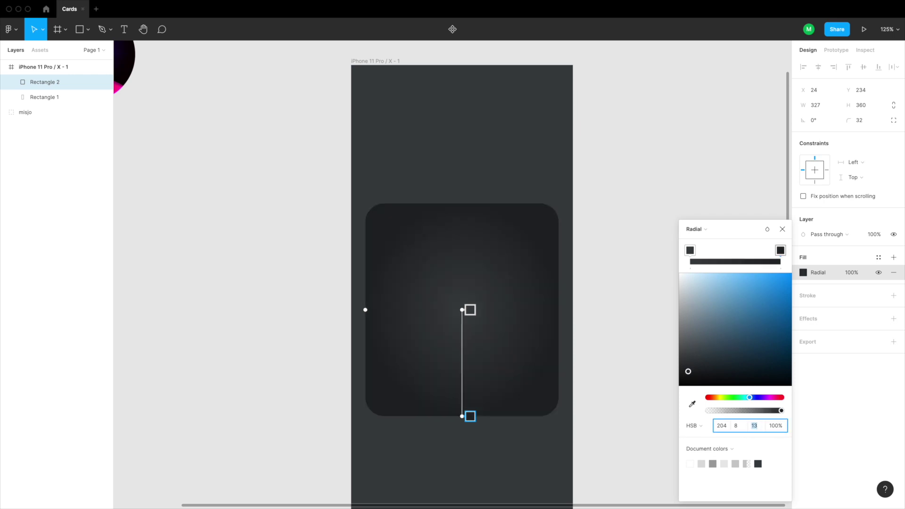
{"action": "left_click", "coordinate": [470, 310]}
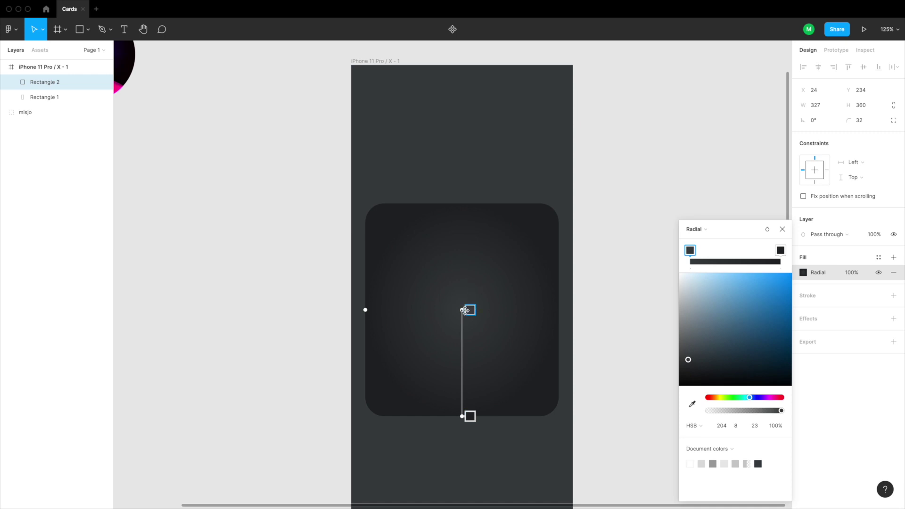
{"action": "left_click_drag", "start_coordinate": [462, 310], "coordinate": [465, 220]}
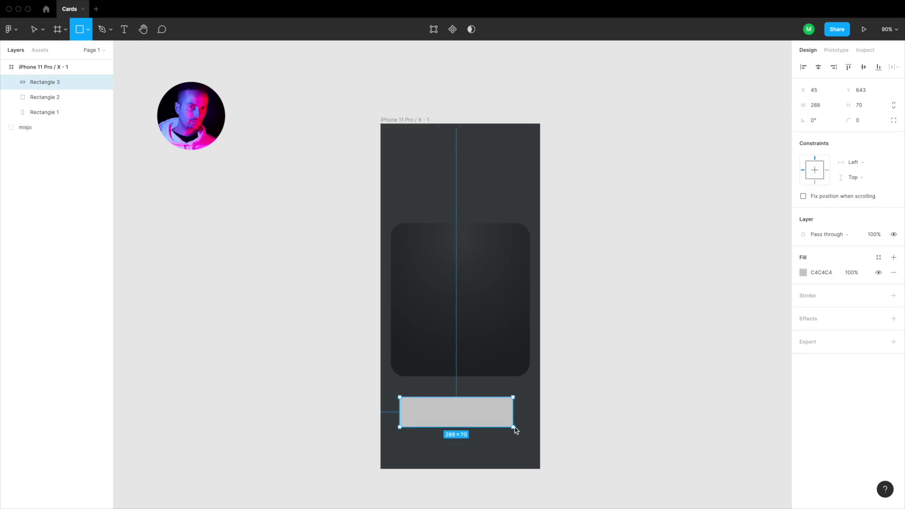
Draw a bar about 291 × 58 beneath the card and fill it with the dark colour sampled from the card's lower part
{"action": "left_click_drag", "start_coordinate": [515, 429], "coordinate": [524, 422]}
{"action": "left_click", "coordinate": [803, 272]}
{"action": "left_click", "coordinate": [689, 402]}
{"action": "left_click", "coordinate": [448, 368]}
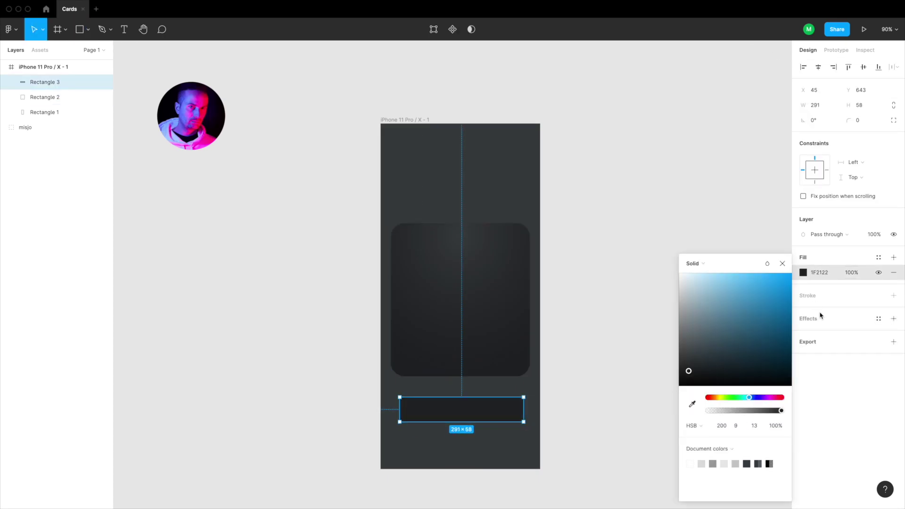
Give the bar a corner radius of 100 and a layer blur of 40
{"action": "left_click", "coordinate": [864, 122]}
{"action": "type", "text": "100"}
{"action": "key", "text": "Return"}
{"action": "left_click", "coordinate": [894, 319]}
{"action": "left_click", "coordinate": [830, 334]}
{"action": "left_click", "coordinate": [825, 345]}
{"action": "left_click", "coordinate": [804, 336]}
{"action": "type", "text": "40"}
{"action": "key", "text": "Return"}
Move the blurred bar over the card's bottom edge as a shadow and make its fill slightly darker and more saturated
{"action": "left_click_drag", "start_coordinate": [479, 405], "coordinate": [475, 365]}
{"action": "left_click", "coordinate": [803, 272]}
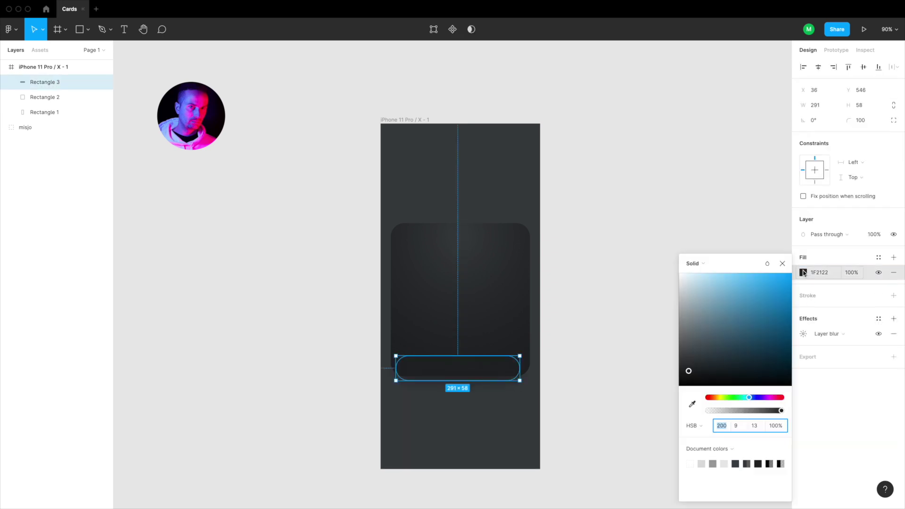
{"action": "left_click_drag", "start_coordinate": [712, 375], "coordinate": [708, 375]}
{"action": "left_click", "coordinate": [587, 412]}
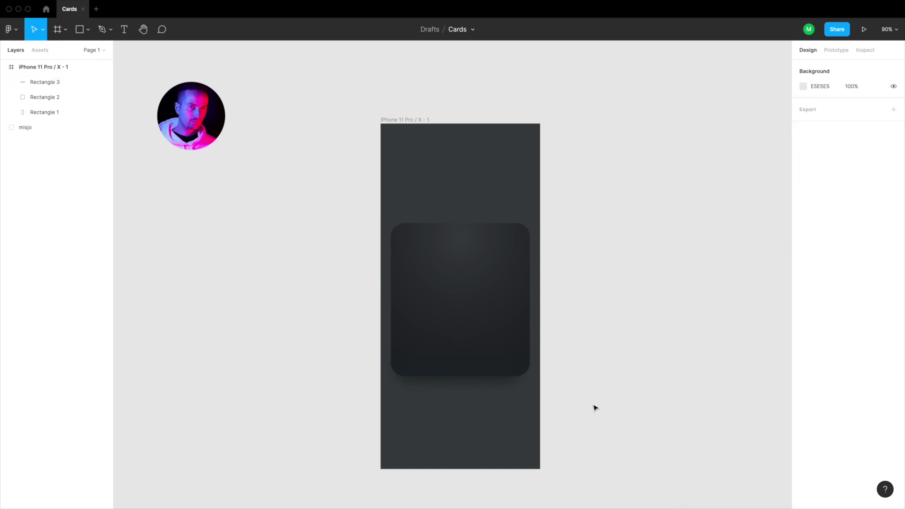
Draw a circle on the frame and move it up over the frame's upper part
{"action": "left_click", "coordinate": [494, 258]}
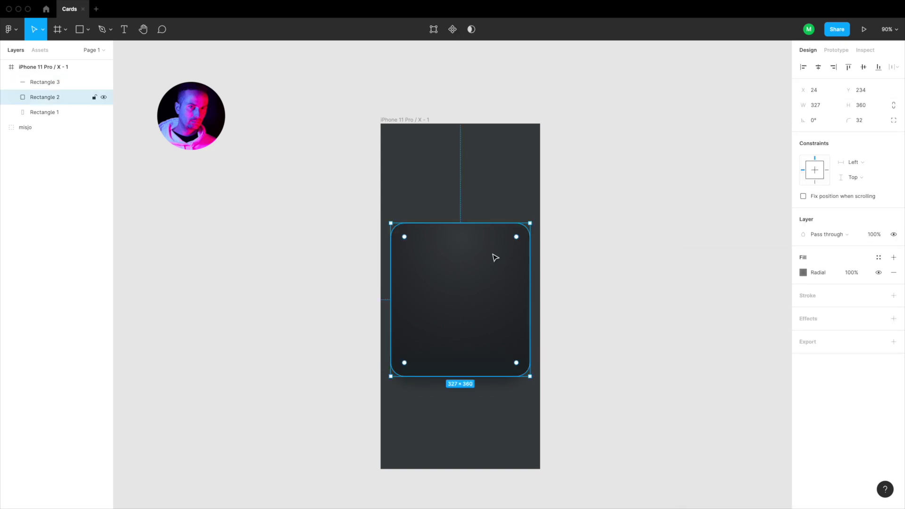
{"action": "left_click", "coordinate": [584, 438]}
{"action": "key", "text": "plus"}
{"action": "key", "text": "minus"}
{"action": "key", "text": "o"}
{"action": "mouse_move", "coordinate": [409, 361]}
{"action": "left_mouse_down"}
{"action": "mouse_move", "coordinate": [432, 399]}
{"action": "mouse_move", "coordinate": [552, 503]}
{"action": "left_mouse_up"}
{"action": "left_click_drag", "start_coordinate": [498, 416], "coordinate": [469, 134]}
Place the circle behind the card in the layer order and enlarge it to about 643 × 643 around the frame's upper half
{"action": "left_click_drag", "start_coordinate": [55, 82], "coordinate": [55, 119]}
{"action": "left_click_drag", "start_coordinate": [441, 139], "coordinate": [432, 149]}
{"action": "left_click_drag", "start_coordinate": [518, 228], "coordinate": [576, 295]}
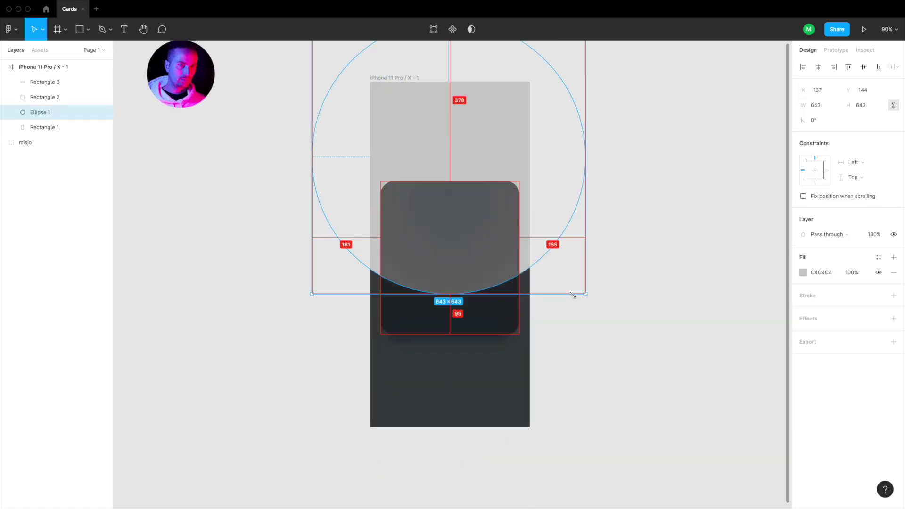
Fill the large background circle with black (000000)
{"action": "left_click", "coordinate": [803, 272]}
{"action": "left_click_drag", "start_coordinate": [776, 315], "coordinate": [663, 409]}
{"action": "left_click", "coordinate": [594, 344]}
Set the background circle's opacity to 10% and shift it up to about X -127, Y -196
{"action": "left_click", "coordinate": [523, 160]}
{"action": "key", "text": "2"}
{"action": "left_click", "coordinate": [566, 149]}
{"action": "left_click", "coordinate": [408, 125]}
{"action": "key", "text": "1"}
{"action": "left_click_drag", "start_coordinate": [450, 139], "coordinate": [456, 118]}
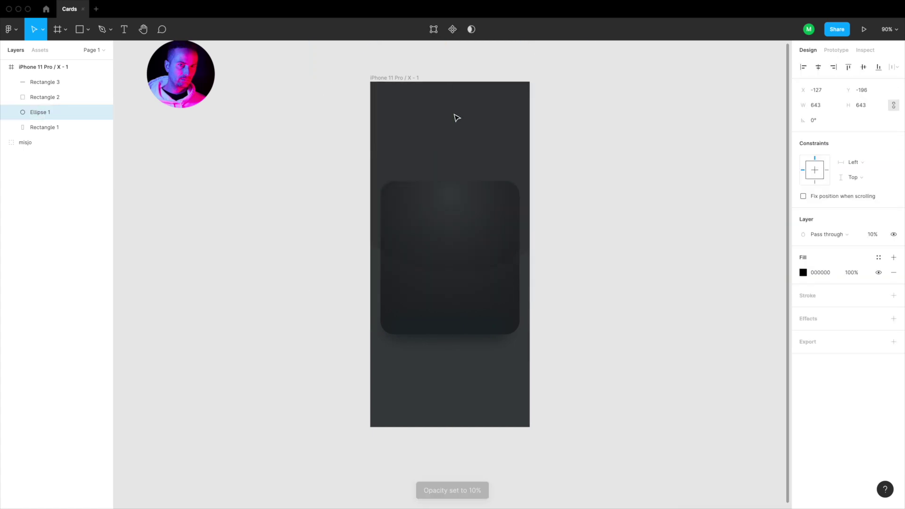
{"action": "left_click", "coordinate": [612, 319]}
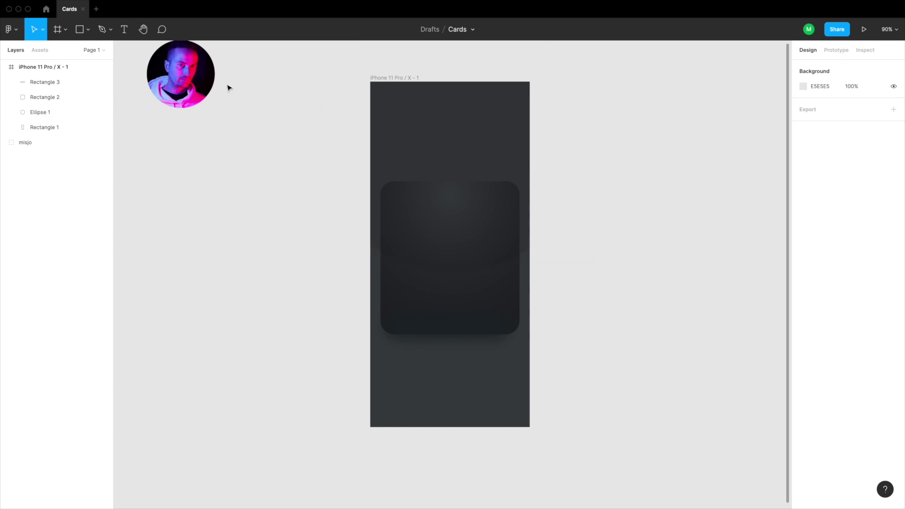
Move the round profile photo into the frame at X 108, Y 204, horizontally centred and overlapping the card's top edge
{"action": "left_click_drag", "start_coordinate": [168, 84], "coordinate": [440, 212]}
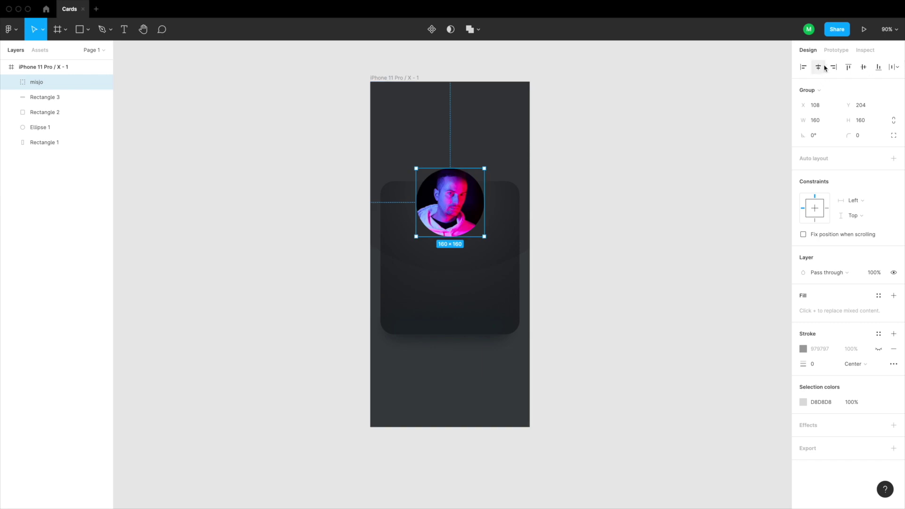
{"action": "left_click", "coordinate": [621, 195]}
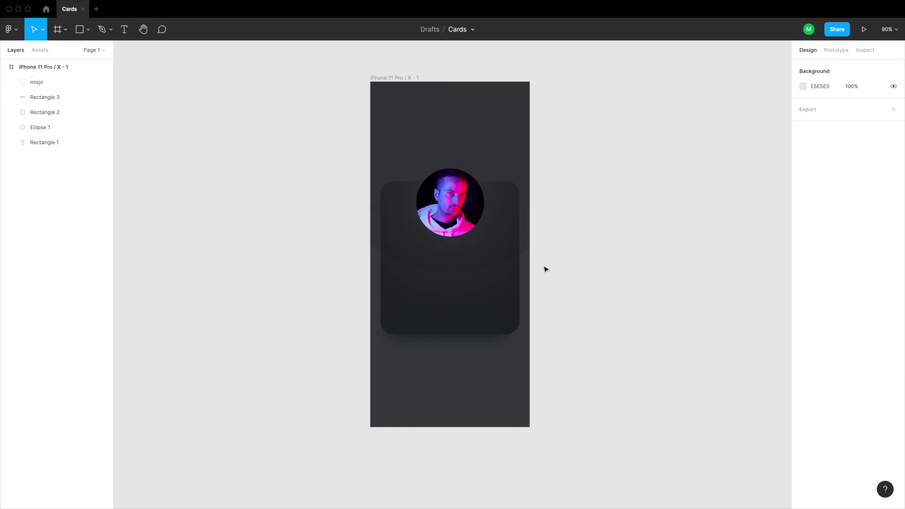
{"action": "left_click", "coordinate": [448, 221]}
Draw an ellipse about 121 × 61 on the card directly beneath the profile photo
{"action": "scroll", "coordinate": [444, 244], "scroll_direction": "up", "scroll_amount": 4}
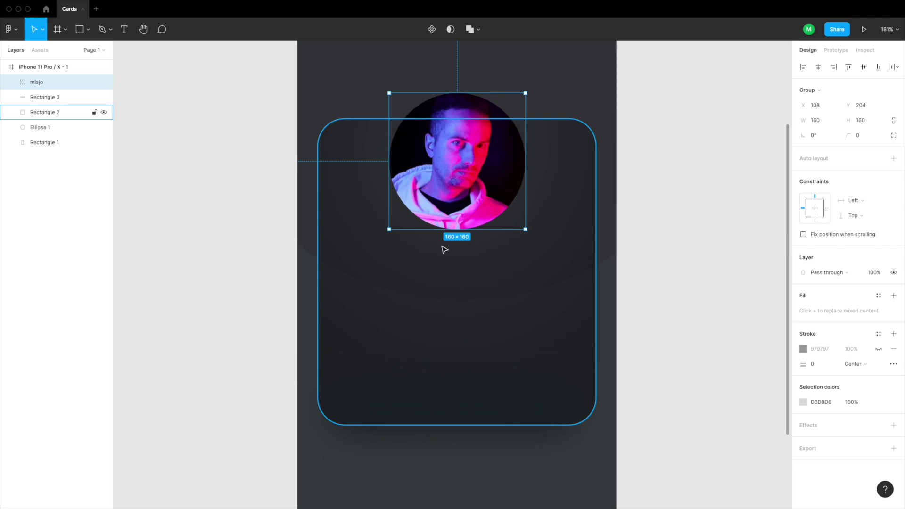
{"action": "key", "text": "o"}
{"action": "left_click_drag", "start_coordinate": [415, 229], "coordinate": [518, 281]}
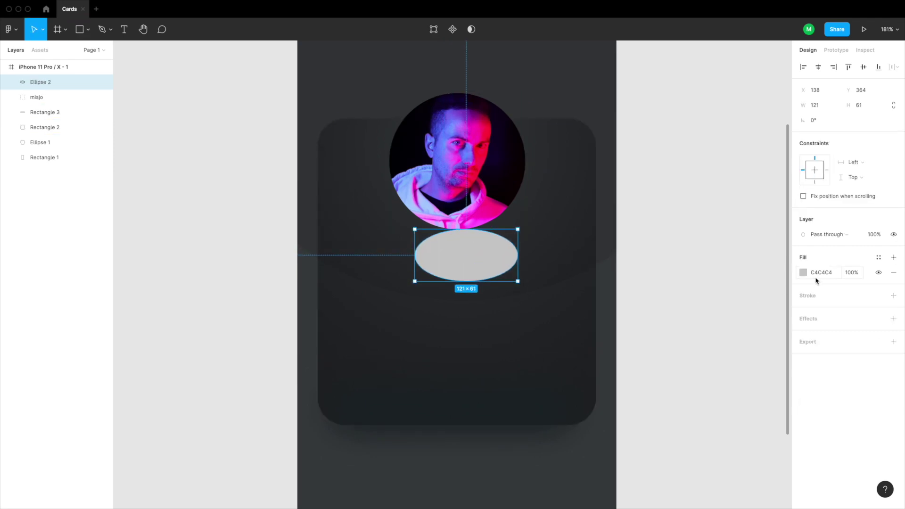
Fill the ellipse with the dark colour sampled from the card and set its brightness to 10
{"action": "left_click", "coordinate": [804, 273]}
{"action": "left_click", "coordinate": [692, 404]}
{"action": "left_click", "coordinate": [542, 230]}
{"action": "left_click", "coordinate": [755, 426]}
{"action": "type", "text": "10"}
{"action": "key", "text": "Return"}
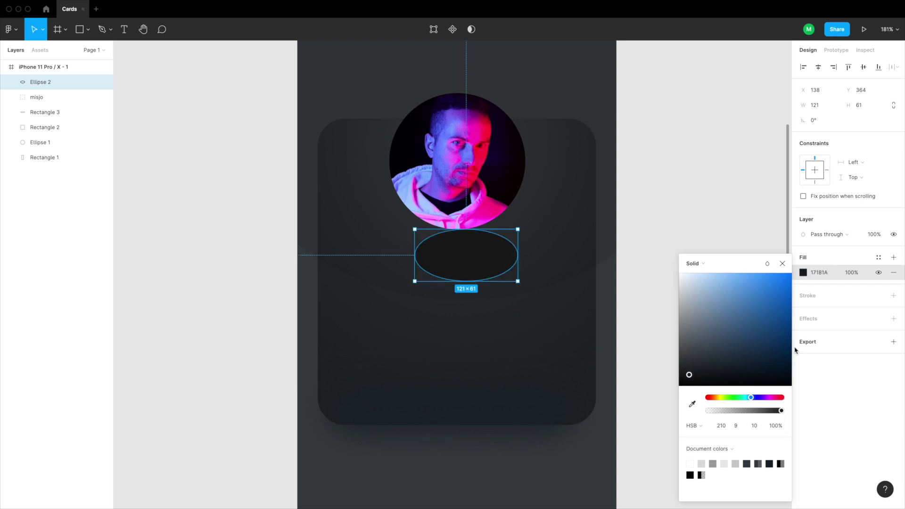
Add a layer blur of 30 to the dark ellipse beneath the profile photo
{"action": "left_click", "coordinate": [830, 319]}
{"action": "left_click", "coordinate": [894, 319]}
{"action": "left_click", "coordinate": [826, 334]}
{"action": "left_click", "coordinate": [836, 347]}
{"action": "left_click", "coordinate": [803, 333]}
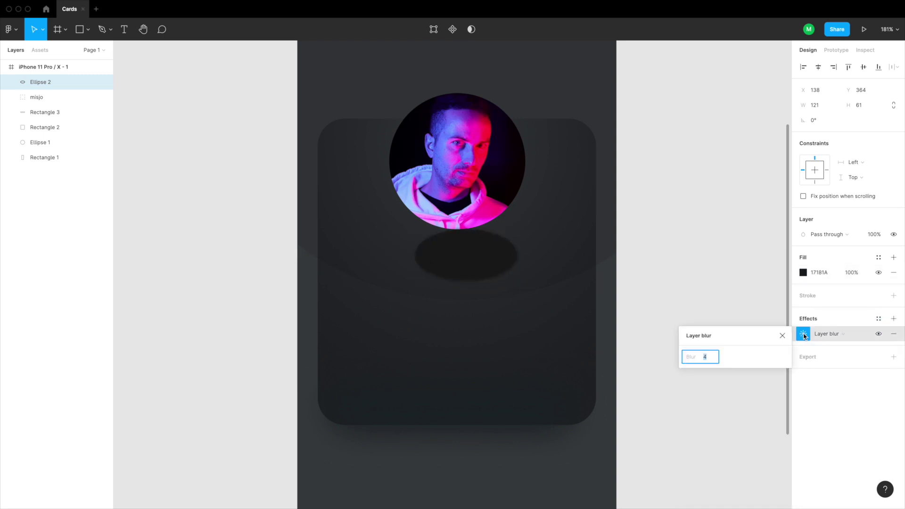
{"action": "type", "text": "30"}
{"action": "key", "text": "Return"}
Move the blurred ellipse to X 124, Y 325 under the photo's lower edge and place its layer behind the photo
{"action": "left_click_drag", "start_coordinate": [465, 258], "coordinate": [453, 227]}
{"action": "left_click_drag", "start_coordinate": [45, 83], "coordinate": [51, 105]}
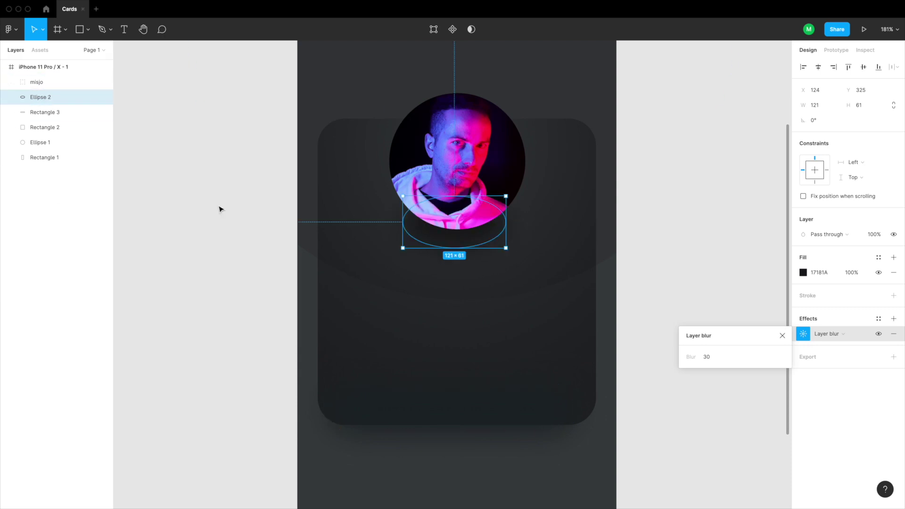
{"action": "left_click", "coordinate": [627, 215]}
Draw a circle about 90 × 90 in the lower part of the frame, just below the card
{"action": "scroll", "coordinate": [512, 257], "scroll_direction": "down", "scroll_amount": 5}
{"action": "left_click", "coordinate": [603, 274]}
{"action": "left_click", "coordinate": [687, 372]}
{"action": "key", "text": "o"}
{"action": "left_click_drag", "start_coordinate": [481, 350], "coordinate": [516, 384]}
Fill the new circle with a purple sampled from the profile photo
{"action": "left_click", "coordinate": [802, 272]}
{"action": "left_click", "coordinate": [692, 404]}
{"action": "left_click", "coordinate": [471, 226]}
Change the circle's fill to a linear gradient with a fully opaque, darker purple end stop
{"action": "left_click", "coordinate": [695, 264]}
{"action": "left_click", "coordinate": [695, 275]}
{"action": "left_click", "coordinate": [780, 250]}
{"action": "left_click", "coordinate": [756, 411]}
{"action": "left_click_drag", "start_coordinate": [757, 412], "coordinate": [783, 410]}
{"action": "left_click", "coordinate": [755, 426]}
{"action": "key", "text": "shift+Down"}
{"action": "key", "text": "shift+Down"}
{"action": "key", "text": "shift+Down"}
{"action": "key", "text": "shift+Down"}
{"action": "key", "text": "shift+Down"}
Set the brightness of the gradient's start stop to 56 and darken the end stop further
{"action": "left_click", "coordinate": [689, 250]}
{"action": "left_click", "coordinate": [756, 426]}
{"action": "type", "text": "56"}
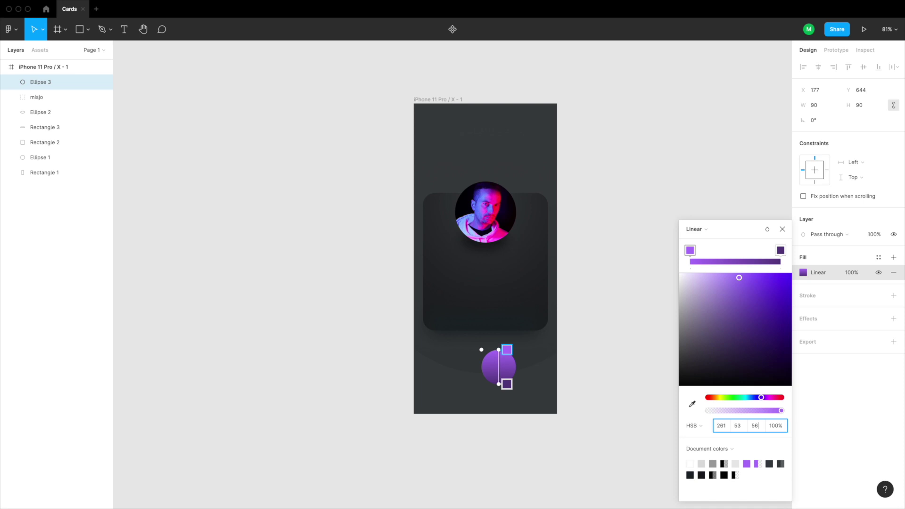
{"action": "key", "text": "Return"}
{"action": "left_click", "coordinate": [780, 251]}
{"action": "left_click", "coordinate": [755, 427]}
{"action": "key", "text": "shift+Down"}
{"action": "left_click", "coordinate": [576, 387]}
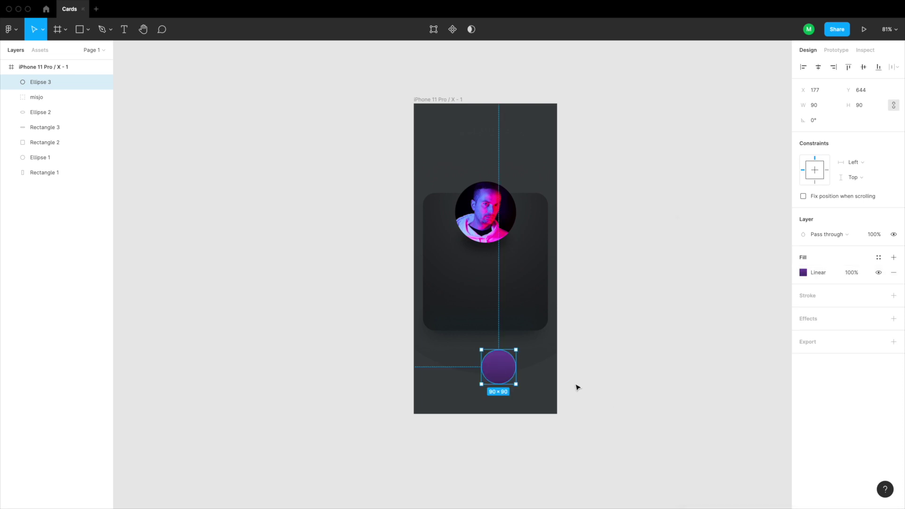
Move the purple circle to the card's lower-right corner at X 268, Y 549 and place its layer behind the card
{"action": "left_click_drag", "start_coordinate": [498, 367], "coordinate": [533, 331]}
{"action": "left_click_drag", "start_coordinate": [41, 82], "coordinate": [55, 150]}
Duplicate the purple circle as 141 × 141 at the card's lower-left, 191 × 191 at its upper-right and 50 × 50 above its upper-left corner
{"action": "left_click_drag", "start_coordinate": [536, 341], "coordinate": [492, 417], "text": "alt"}
{"action": "left_click_drag", "start_coordinate": [470, 398], "coordinate": [476, 306]}
{"action": "key", "text": "super+d"}
{"action": "key", "text": "super+z"}
{"action": "left_click", "coordinate": [360, 377]}
{"action": "key", "text": "super+z"}
{"action": "key", "text": "super+z"}
{"action": "key", "text": "super+c"}
{"action": "key", "text": "super+v"}
{"action": "left_click_drag", "start_coordinate": [450, 366], "coordinate": [517, 223]}
{"action": "left_click_drag", "start_coordinate": [534, 228], "coordinate": [441, 166]}
{"action": "key", "text": "ctrl+d"}
Cut and re-paste the large lower-left circle, then bring its layer to the front above the profile photo
{"action": "left_click", "coordinate": [447, 372]}
{"action": "key", "text": "ctrl+x"}
{"action": "left_click", "coordinate": [463, 303]}
{"action": "key", "text": "ctrl+v"}
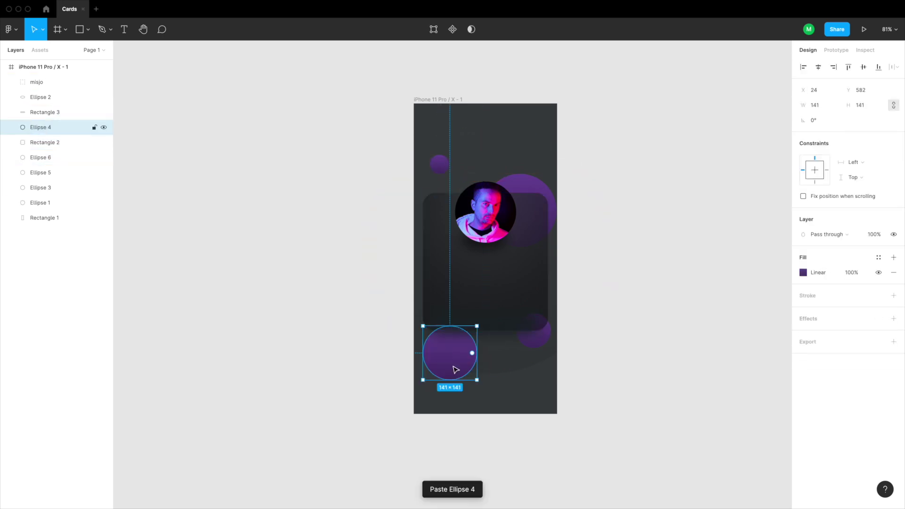
{"action": "left_click_drag", "start_coordinate": [47, 127], "coordinate": [57, 76]}
{"action": "left_click", "coordinate": [705, 368]}
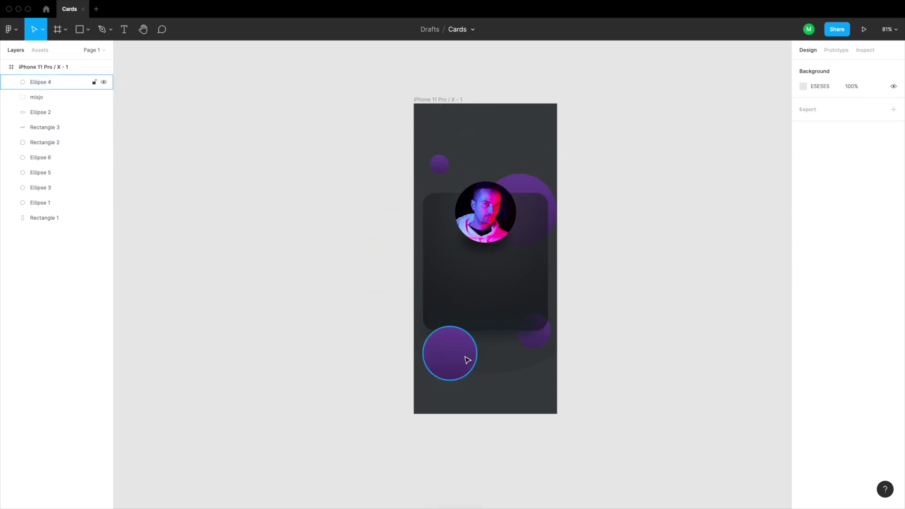
Add a layer blur of 20 to the small 50 × 50 purple circle
{"action": "left_click", "coordinate": [439, 164]}
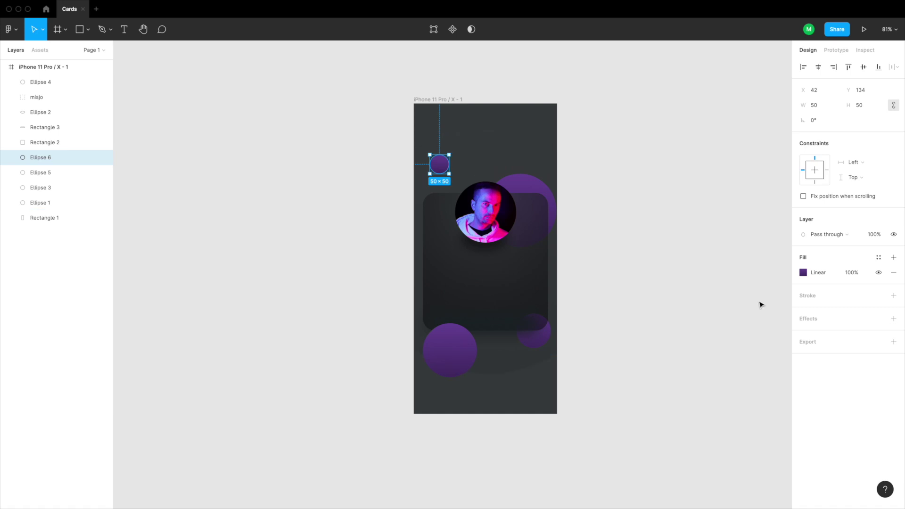
{"action": "left_click", "coordinate": [825, 324]}
{"action": "left_click", "coordinate": [820, 340]}
{"action": "left_click", "coordinate": [821, 344]}
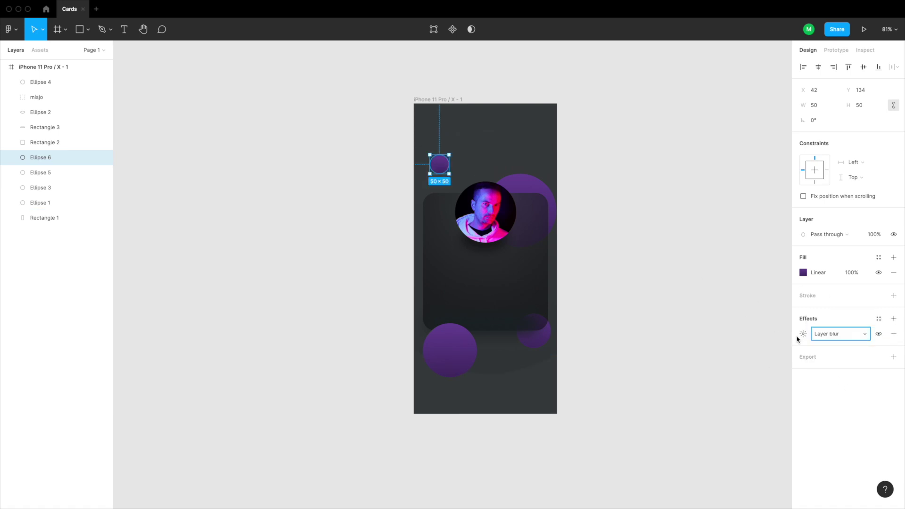
{"action": "left_click", "coordinate": [802, 334]}
{"action": "type", "text": "20"}
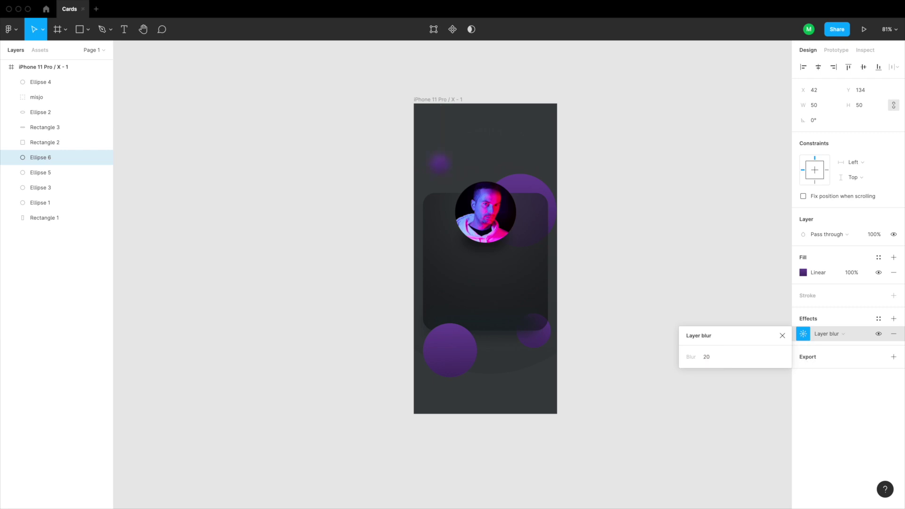
{"action": "left_click", "coordinate": [647, 240]}
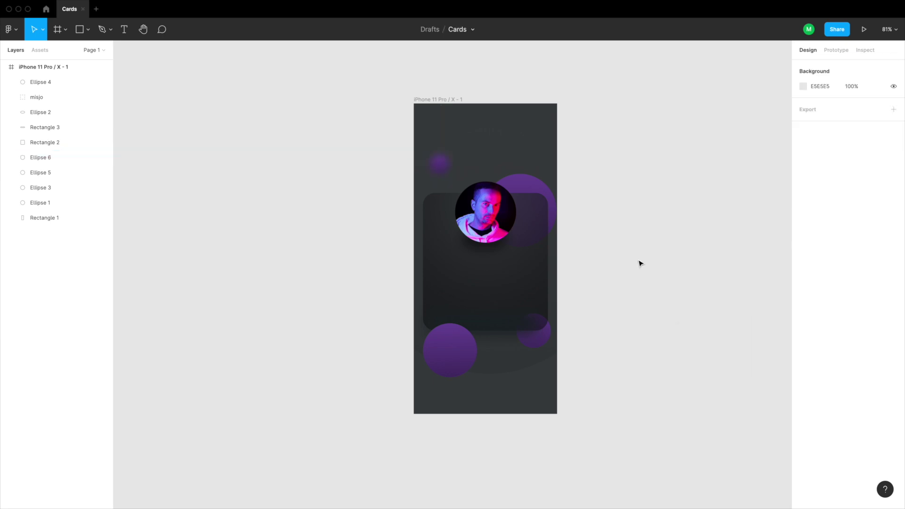
Add a layer blur to the purple circle at the card's lower-right corner
{"action": "left_click", "coordinate": [534, 331]}
{"action": "left_click", "coordinate": [893, 319]}
{"action": "left_click", "coordinate": [823, 333]}
{"action": "left_click", "coordinate": [836, 345]}
{"action": "left_click", "coordinate": [823, 333]}
{"action": "left_click", "coordinate": [644, 374]}
Add a background blur of 6 to the card rectangle
{"action": "left_click", "coordinate": [535, 315]}
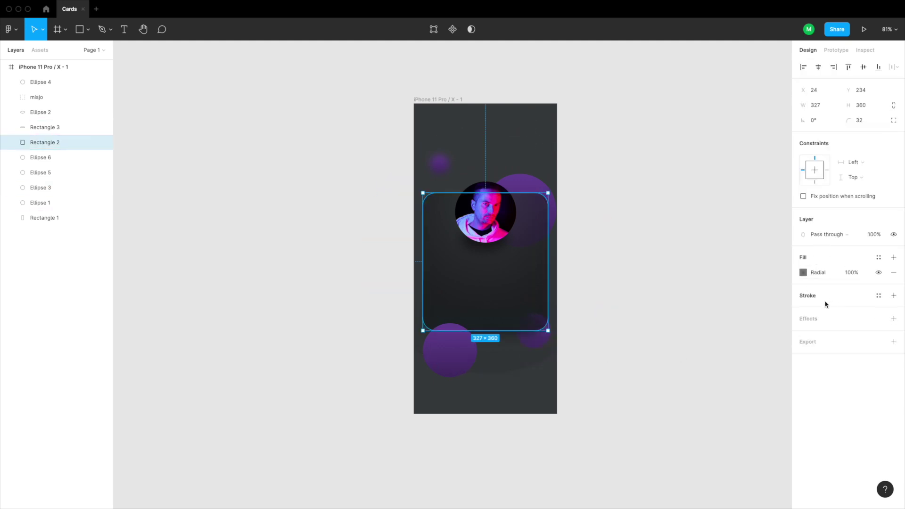
{"action": "left_click", "coordinate": [824, 318]}
{"action": "left_click", "coordinate": [836, 334]}
{"action": "left_click", "coordinate": [837, 357]}
{"action": "left_click", "coordinate": [804, 334]}
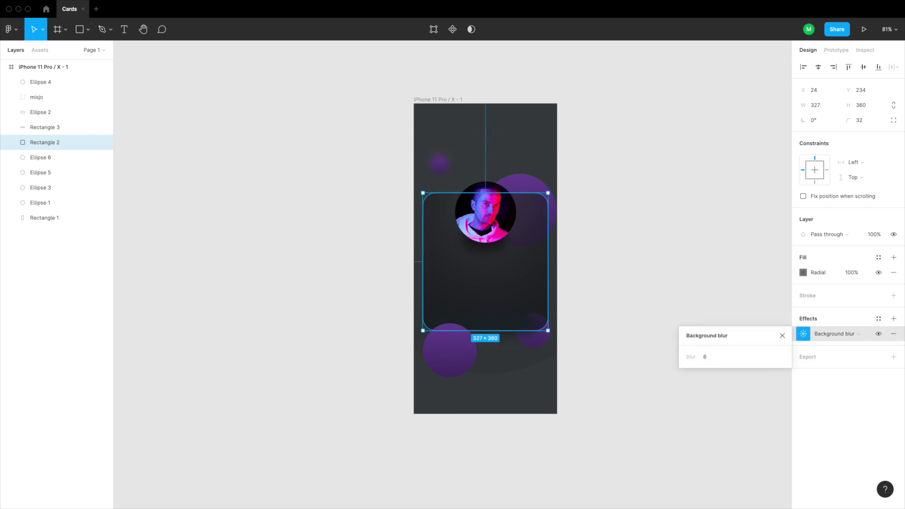
{"action": "left_click", "coordinate": [613, 324]}
Move the card's shadow layer, Rectangle 3, down the layer order to directly above the background Rectangle 1
{"action": "left_click", "coordinate": [538, 337]}
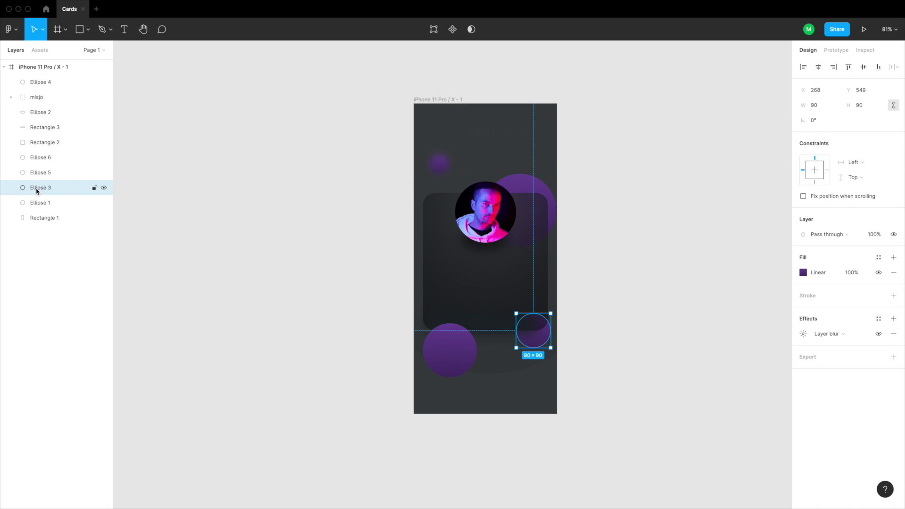
{"action": "left_click_drag", "start_coordinate": [47, 127], "coordinate": [41, 206]}
{"action": "left_click", "coordinate": [675, 308]}
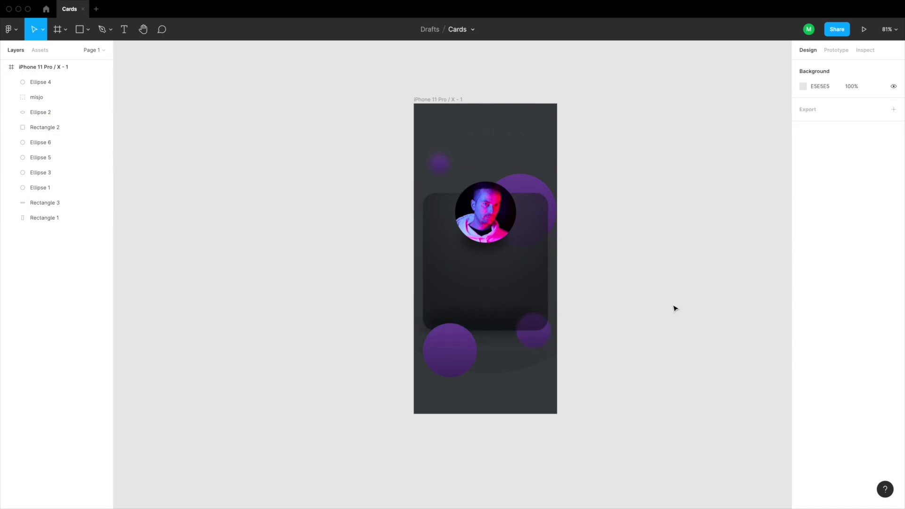
Increase the strength of the card's background blur
{"action": "left_click", "coordinate": [522, 306]}
{"action": "left_click", "coordinate": [804, 334]}
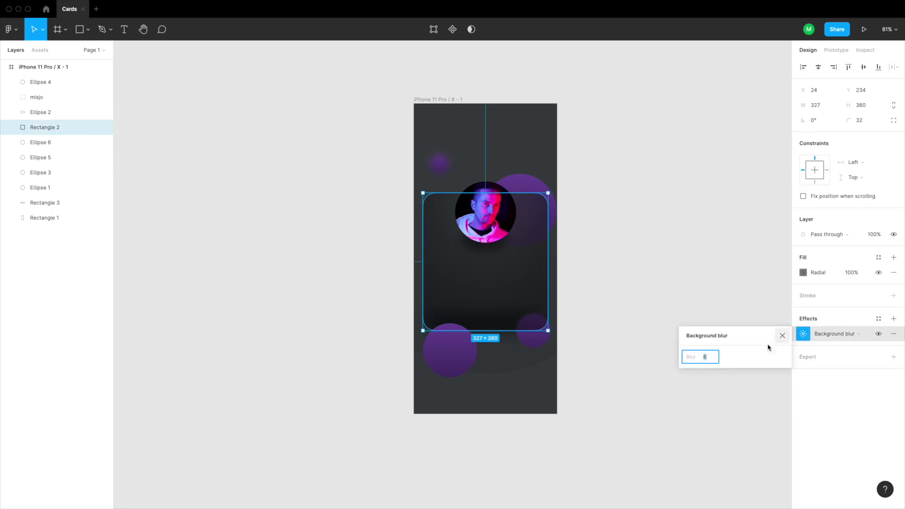
{"action": "left_click", "coordinate": [616, 213]}
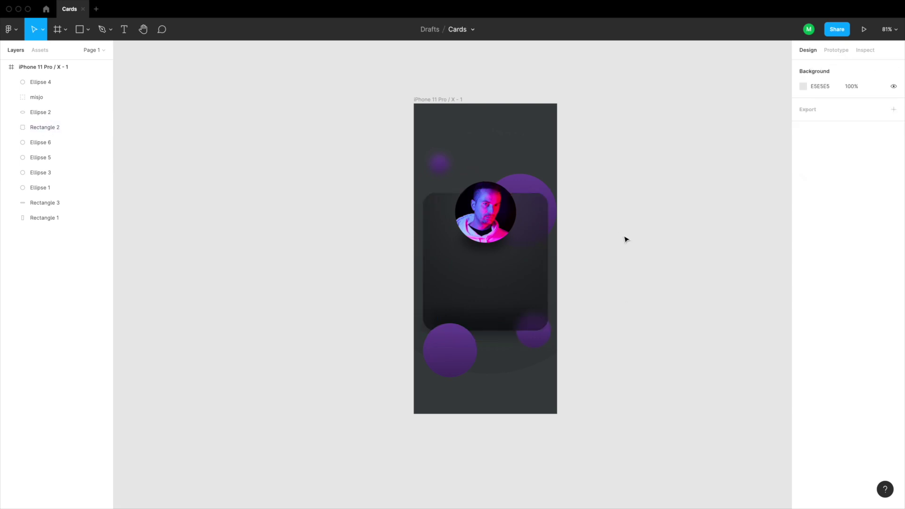
Shift the hue of the lower-left circle's upper gradient stop towards magenta
{"action": "left_click", "coordinate": [464, 347]}
{"action": "left_click", "coordinate": [675, 319]}
{"action": "scroll", "coordinate": [524, 293], "scroll_direction": "down", "scroll_amount": 2}
{"action": "scroll", "coordinate": [521, 295], "scroll_direction": "up", "scroll_amount": 2}
{"action": "left_click", "coordinate": [449, 351]}
{"action": "left_click", "coordinate": [804, 273]}
{"action": "left_click", "coordinate": [766, 398]}
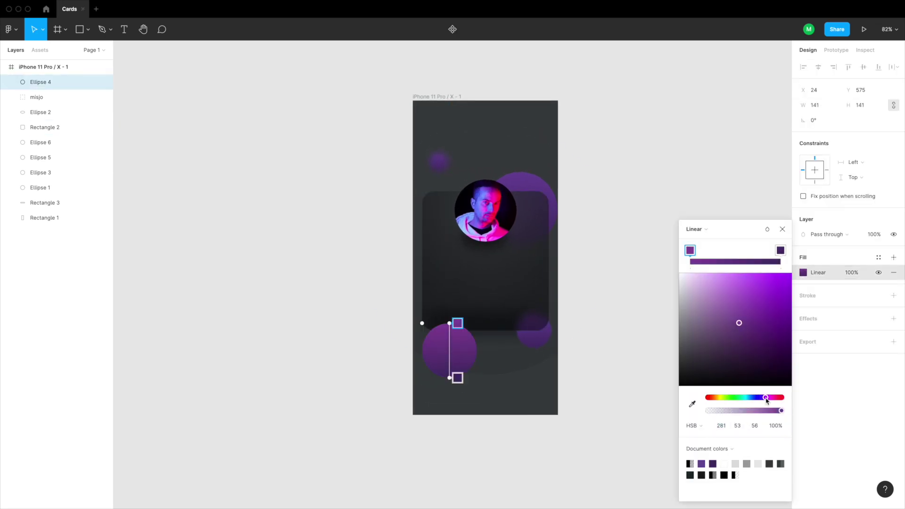
Shift the hue of the large upper-right circle's upper gradient stop to about 288
{"action": "left_click", "coordinate": [541, 186]}
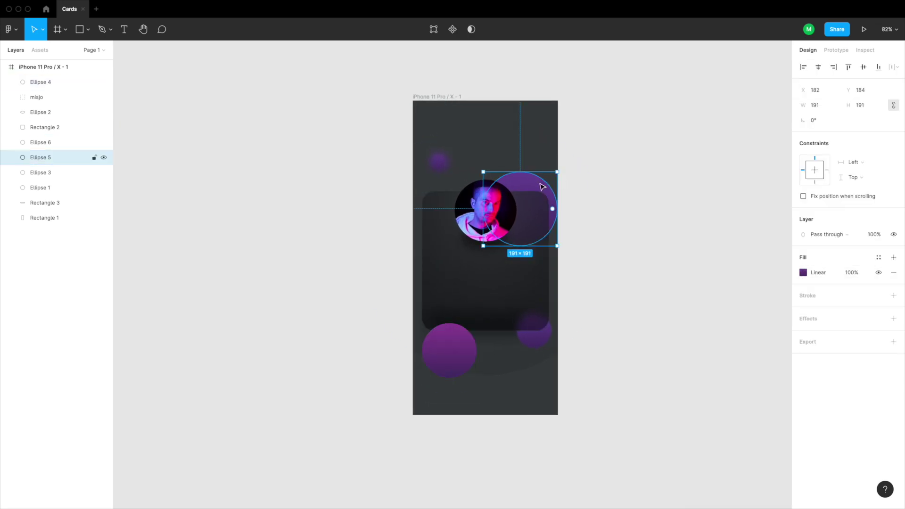
{"action": "left_click_drag", "start_coordinate": [758, 396], "coordinate": [768, 400]}
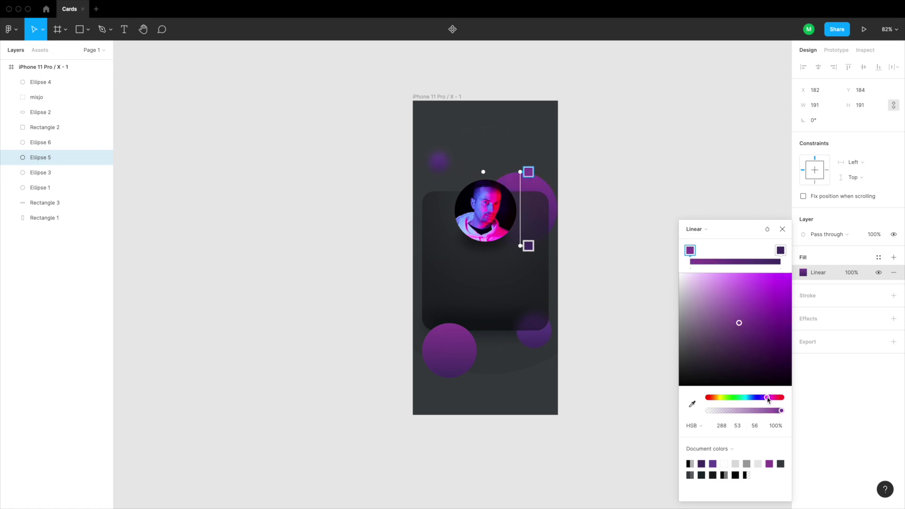
{"action": "left_click", "coordinate": [783, 229]}
{"action": "left_click", "coordinate": [676, 244]}
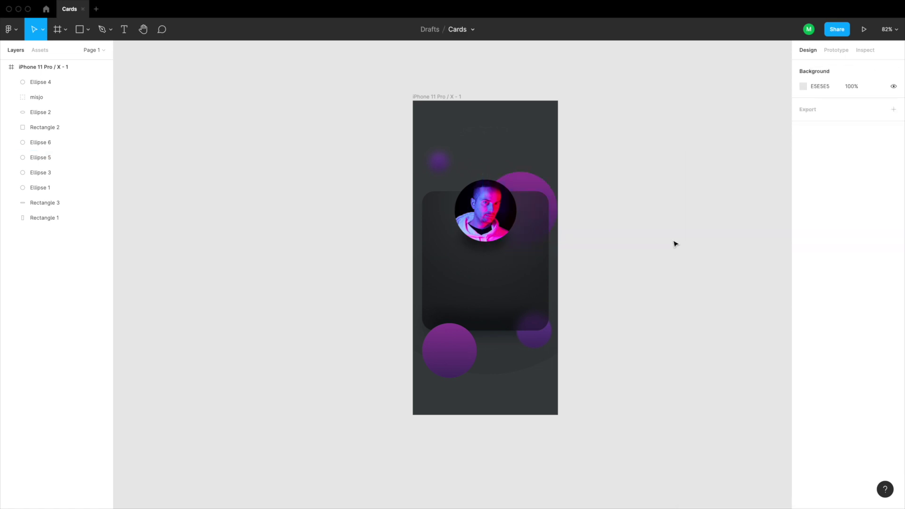
Nudge the lower-right purple circle slightly up and to the right so it overlaps more of the card
{"action": "mouse_move", "coordinate": [530, 333]}
{"action": "left_mouse_down"}
{"action": "mouse_move", "coordinate": [521, 335]}
{"action": "mouse_move", "coordinate": [536, 325]}
{"action": "left_mouse_up"}
{"action": "left_click", "coordinate": [613, 309]}
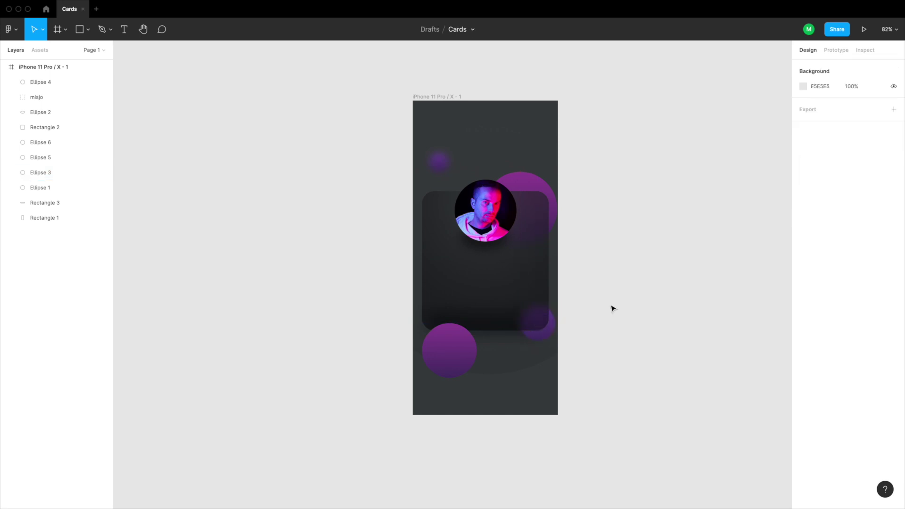
Add a stroke to the card with a linear gradient and a white start stop
{"action": "left_click", "coordinate": [519, 277]}
{"action": "left_click", "coordinate": [803, 311]}
{"action": "left_click", "coordinate": [694, 264]}
{"action": "left_click", "coordinate": [695, 275]}
{"action": "mouse_move", "coordinate": [702, 302]}
{"action": "left_mouse_down"}
{"action": "mouse_move", "coordinate": [666, 253]}
{"action": "mouse_move", "coordinate": [679, 257]}
{"action": "left_mouse_up"}
Make the stroke gradient's end stop white at 10% opacity and set the start stop's opacity to 20%
{"action": "left_click", "coordinate": [781, 250]}
{"action": "left_click", "coordinate": [756, 428]}
{"action": "left_click", "coordinate": [775, 428]}
{"action": "type", "text": "10"}
{"action": "key", "text": "Return"}
{"action": "left_click", "coordinate": [690, 250]}
{"action": "left_click", "coordinate": [776, 426]}
{"action": "type", "text": "20"}
{"action": "key", "text": "Return"}
Set the card's stroke width to 2 and its gradient stop opacities to 10% at the start and 1% at the end
{"action": "left_click", "coordinate": [815, 325]}
{"action": "type", "text": "2"}
{"action": "key", "text": "Tab"}
{"action": "left_click", "coordinate": [772, 428]}
{"action": "type", "text": "10"}
{"action": "key", "text": "Return"}
{"action": "left_click", "coordinate": [781, 252]}
{"action": "left_click", "coordinate": [774, 428]}
{"action": "type", "text": "1"}
{"action": "key", "text": "Return"}
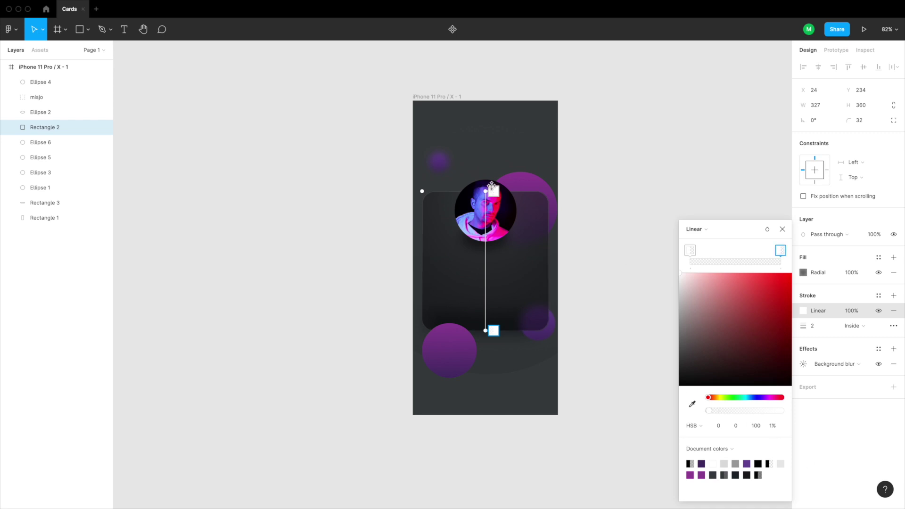
Angle the stroke gradient diagonally from the card's upper-left corner to its lower-right corner
{"action": "left_click_drag", "start_coordinate": [492, 185], "coordinate": [441, 186]}
{"action": "left_click_drag", "start_coordinate": [485, 331], "coordinate": [536, 326]}
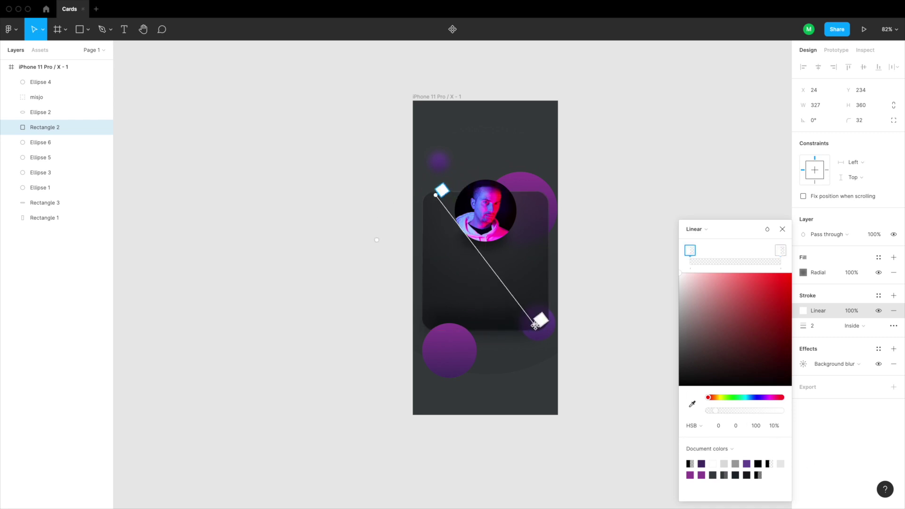
{"action": "key", "text": "Escape"}
{"action": "left_click", "coordinate": [681, 266]}
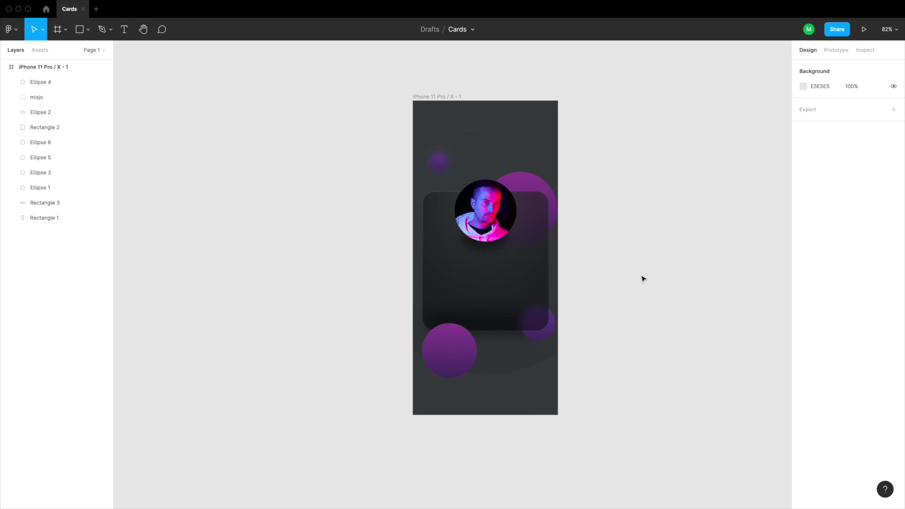
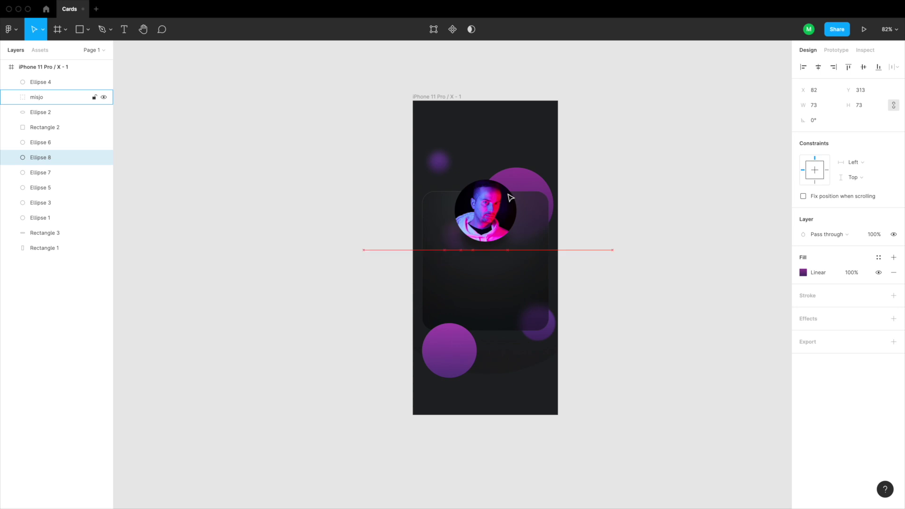
Move the 73 × 73 purple circle behind the card to X 42, Y 453
{"action": "key", "text": "shift+Down"}
{"action": "key", "text": "shift+Down"}
{"action": "key", "text": "shift+Down"}
{"action": "key", "text": "shift+Down"}
{"action": "key", "text": "shift+Down"}
{"action": "key", "text": "shift+Down"}
{"action": "key", "text": "shift+Down"}
{"action": "key", "text": "shift+Down"}
{"action": "key", "text": "shift+Left"}
{"action": "key", "text": "shift+Left"}
{"action": "key", "text": "shift+Left"}
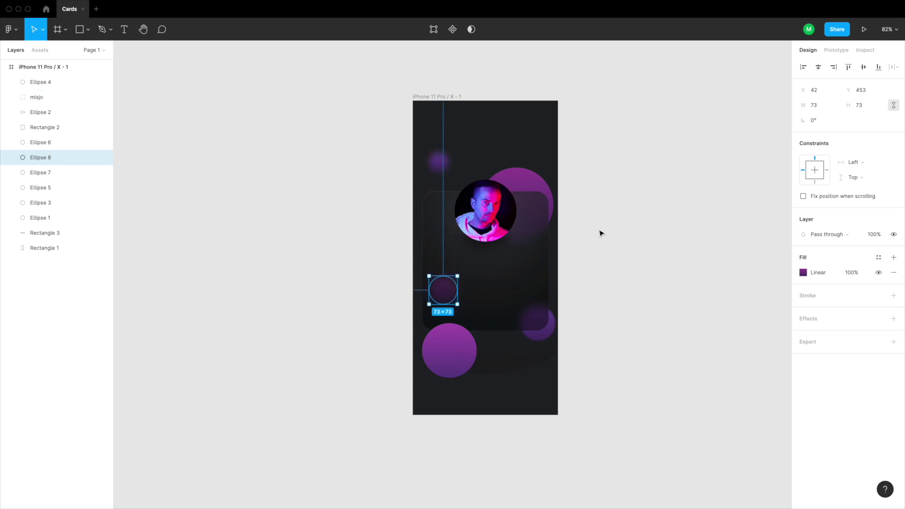
{"action": "left_click", "coordinate": [651, 301]}
Draw a flat ellipse about 83 × 30 near the top of the large lower-left circle and move it to X 102, Y 543
{"action": "left_click", "coordinate": [452, 337]}
{"action": "scroll", "coordinate": [455, 336], "scroll_direction": "up", "scroll_amount": 10}
{"action": "key", "text": "o"}
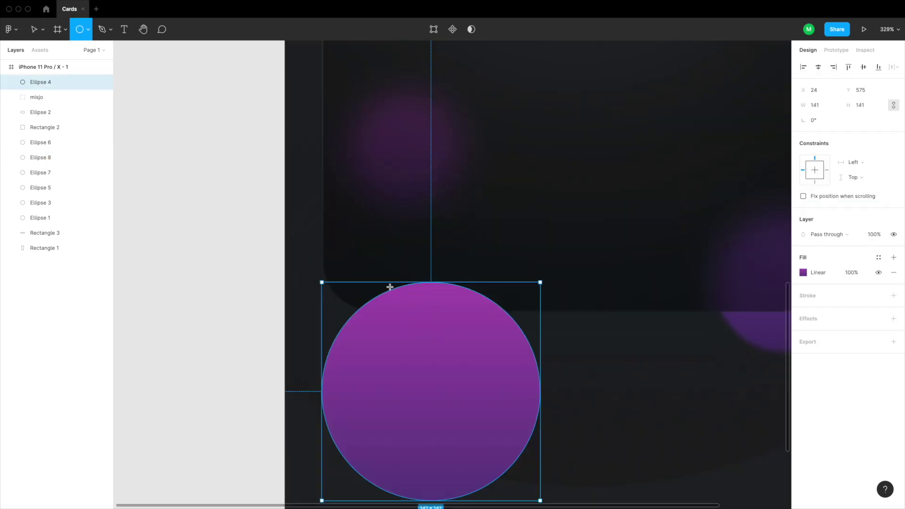
{"action": "mouse_move", "coordinate": [373, 265]}
{"action": "left_mouse_down"}
{"action": "mouse_move", "coordinate": [479, 319]}
{"action": "mouse_move", "coordinate": [501, 311]}
{"action": "left_mouse_up"}
{"action": "left_click_drag", "start_coordinate": [460, 282], "coordinate": [553, 255]}
Fill the flat ellipse with the purple sampled from the top of the large circle
{"action": "left_click", "coordinate": [801, 275]}
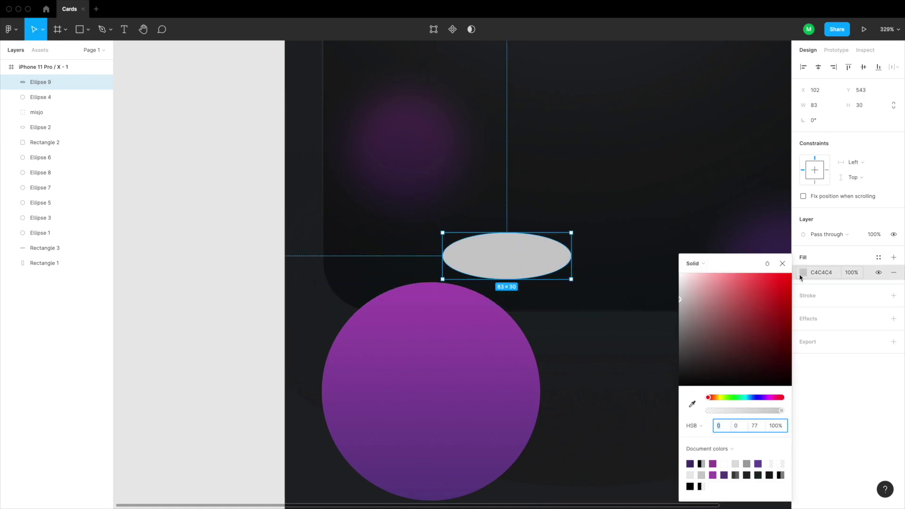
{"action": "left_click", "coordinate": [691, 403]}
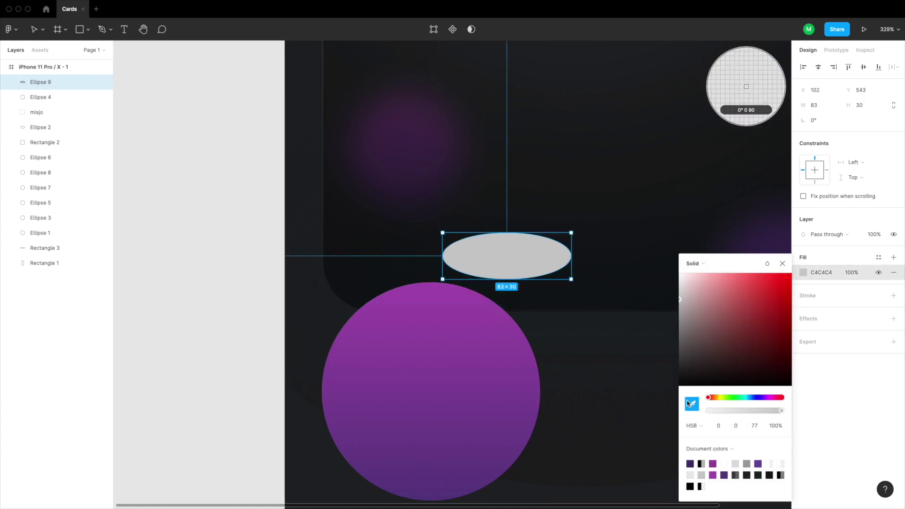
{"action": "left_click", "coordinate": [435, 288]}
{"action": "left_click", "coordinate": [783, 263]}
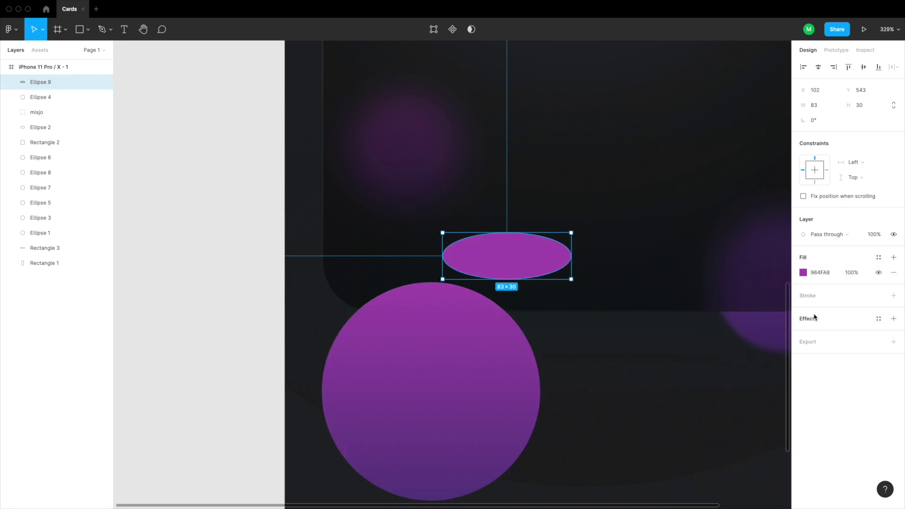
Add a layer blur of 20 to the flat purple ellipse
{"action": "left_click", "coordinate": [815, 318]}
{"action": "left_click", "coordinate": [835, 333]}
{"action": "left_click", "coordinate": [838, 349]}
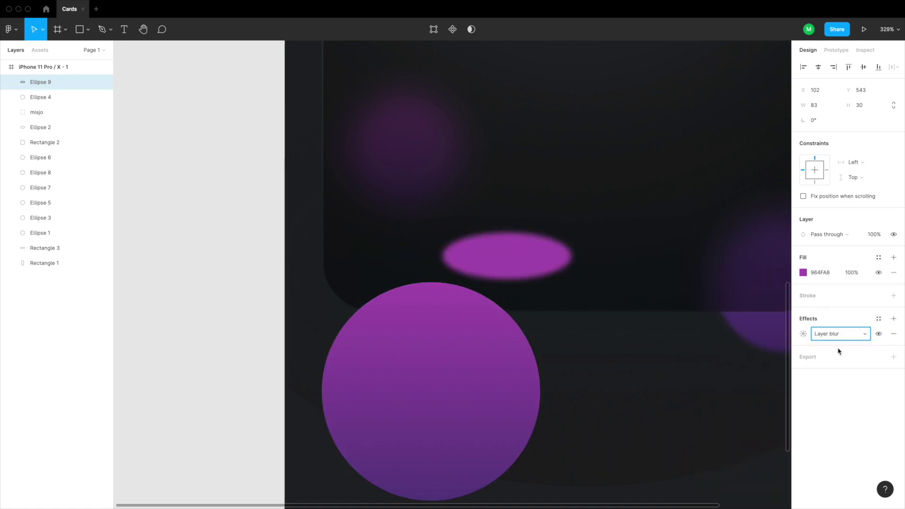
{"action": "left_click", "coordinate": [803, 333]}
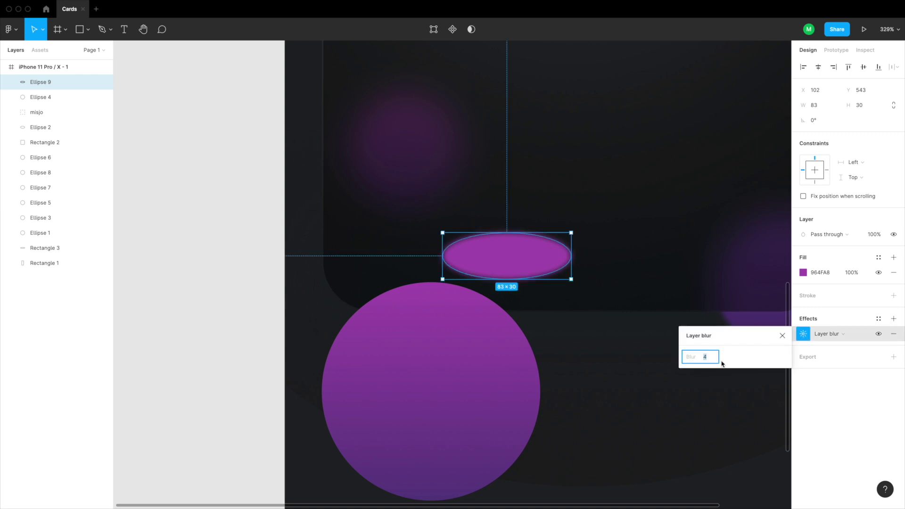
{"action": "type", "text": "20"}
{"action": "key", "text": "Return"}
Move the blurred ellipse to X 53, Y 575, centred on the top edge of the large purple circle
{"action": "left_click_drag", "start_coordinate": [505, 259], "coordinate": [450, 311]}
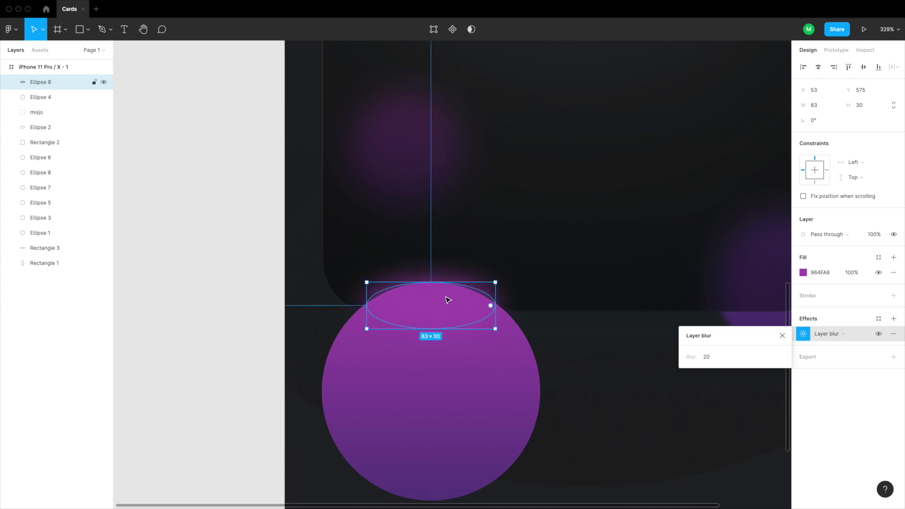
{"action": "scroll", "coordinate": [446, 299], "scroll_direction": "down", "scroll_amount": 10}
{"action": "left_click", "coordinate": [709, 304]}
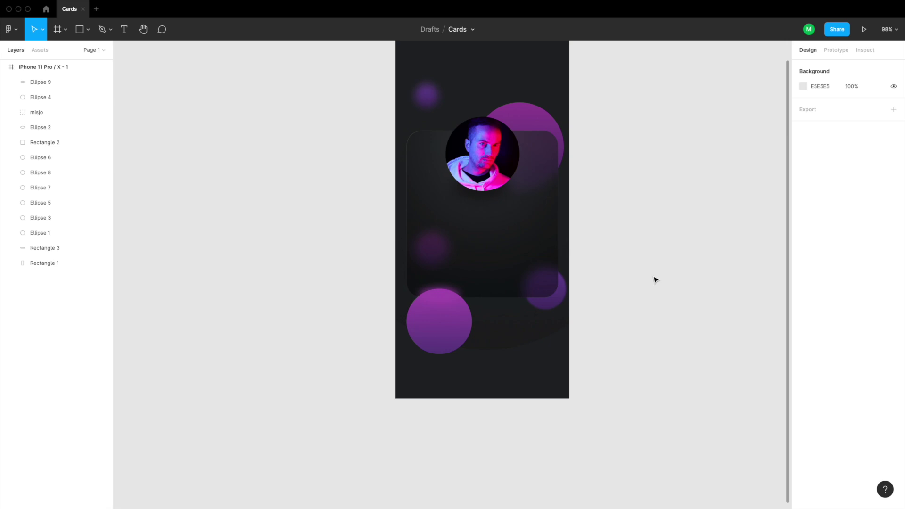
{"action": "left_click", "coordinate": [445, 293]}
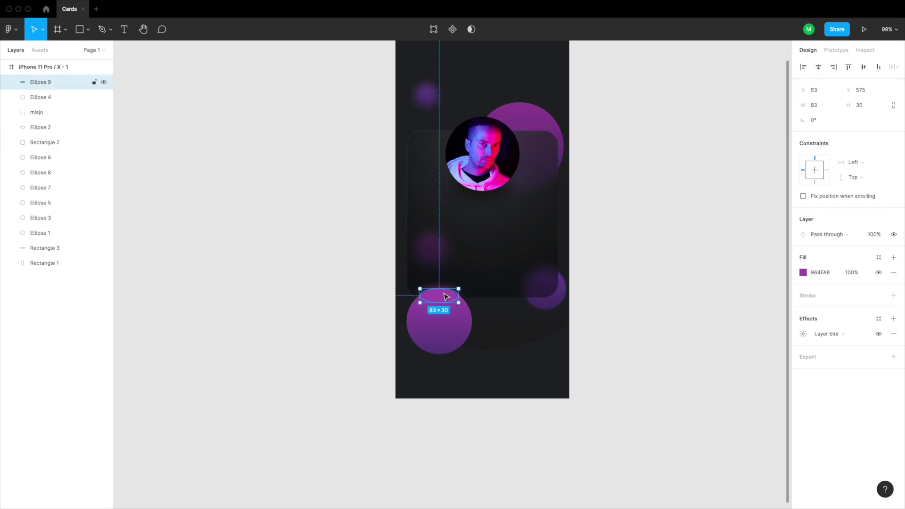
Duplicate the blurred ellipse, resize the copy to 112 × 95, and place it behind the card at X 248, Y 219 over the upper-right circle
{"action": "key", "text": "ctrl+c"}
{"action": "key", "text": "ctrl+v"}
{"action": "left_click_drag", "start_coordinate": [445, 298], "coordinate": [563, 168]}
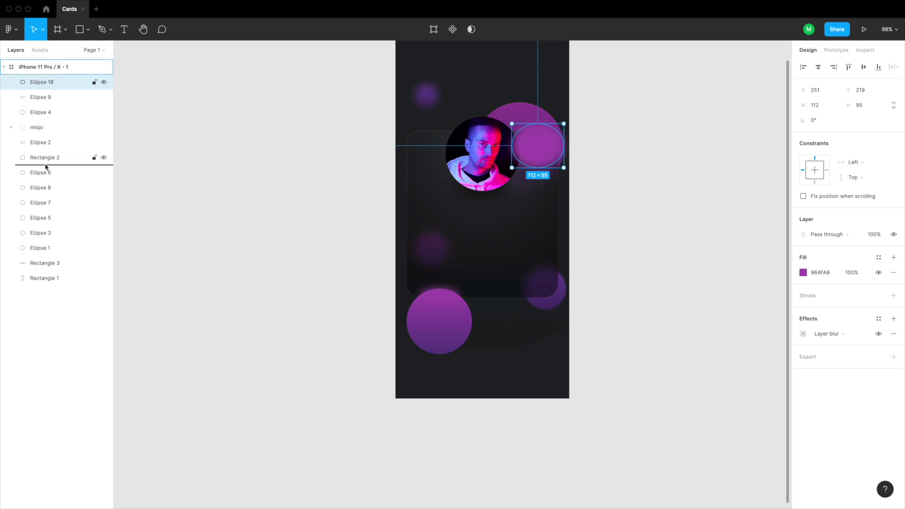
{"action": "left_click_drag", "start_coordinate": [46, 167], "coordinate": [46, 167]}
{"action": "key", "text": "Left"}
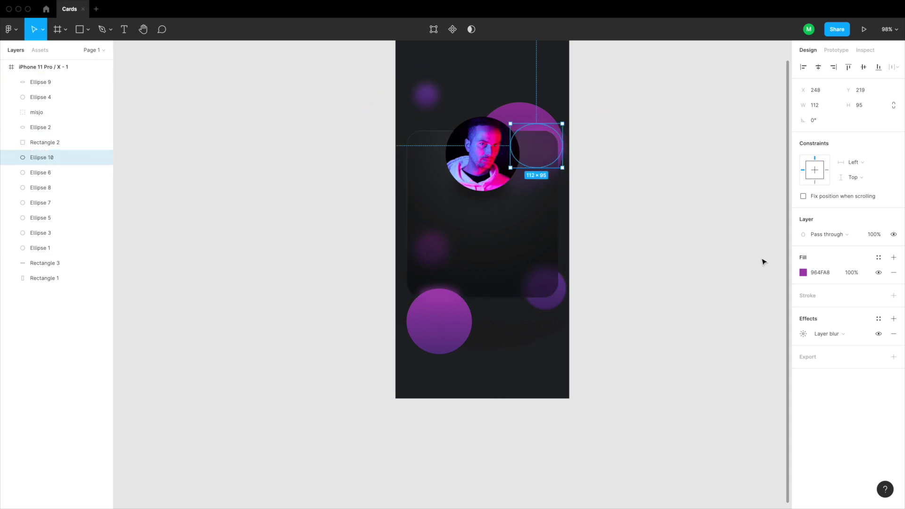
Darken the new blurred ellipse's fill to brightness 43, giving 62346E
{"action": "left_click", "coordinate": [803, 273]}
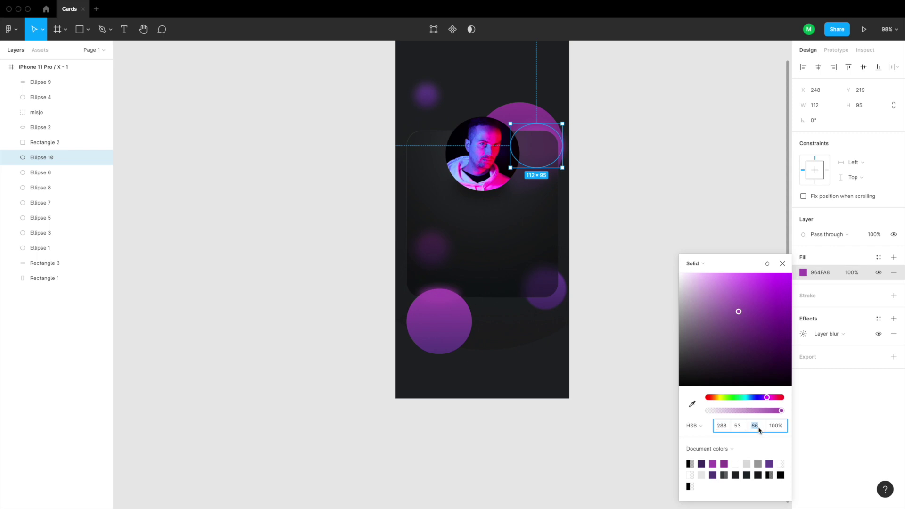
{"action": "type", "text": "56"}
{"action": "key", "text": "Return"}
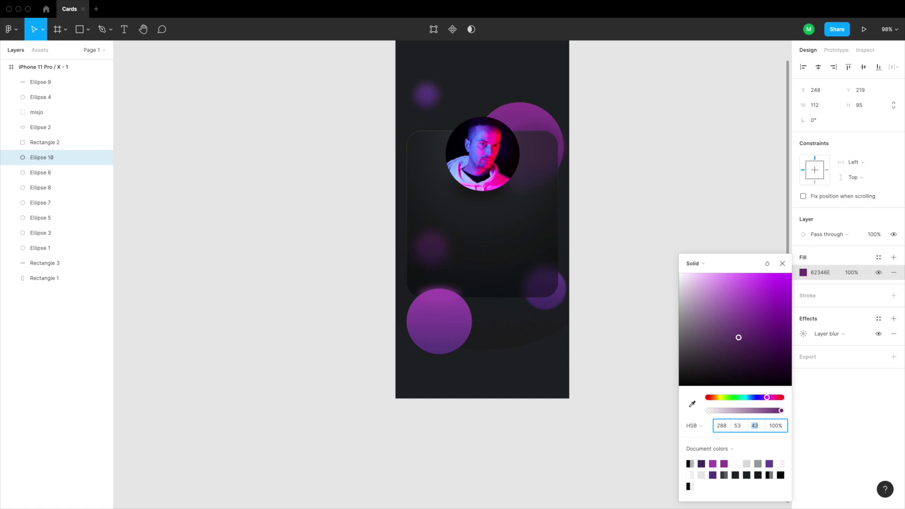
{"action": "left_click", "coordinate": [652, 185]}
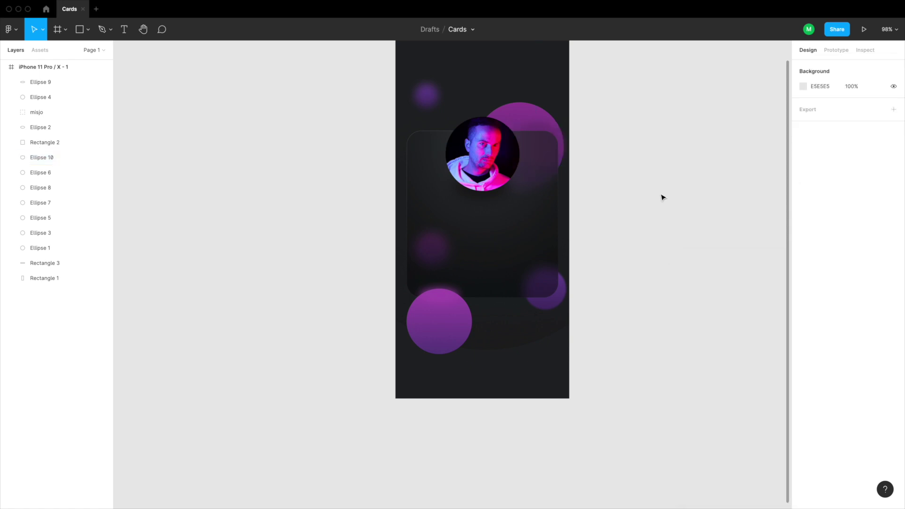
Recolour the full-size background rectangle with saturation 40 and brightness 10 for a darker, bluish fill
{"action": "scroll", "coordinate": [499, 212], "scroll_direction": "down", "scroll_amount": 3}
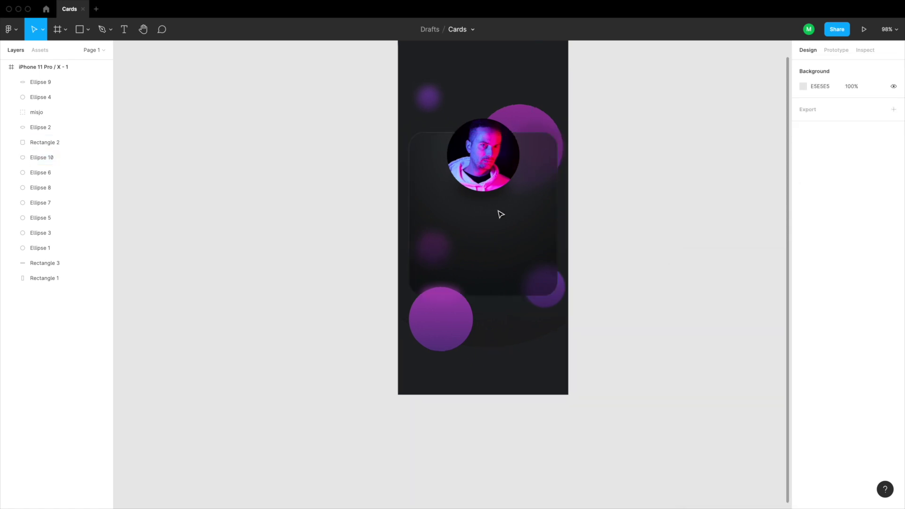
{"action": "scroll", "coordinate": [499, 212], "scroll_direction": "up", "scroll_amount": 2}
{"action": "scroll", "coordinate": [521, 230], "scroll_direction": "up", "scroll_amount": 3}
{"action": "scroll", "coordinate": [615, 298], "scroll_direction": "down", "scroll_amount": 1}
{"action": "left_click", "coordinate": [559, 304]}
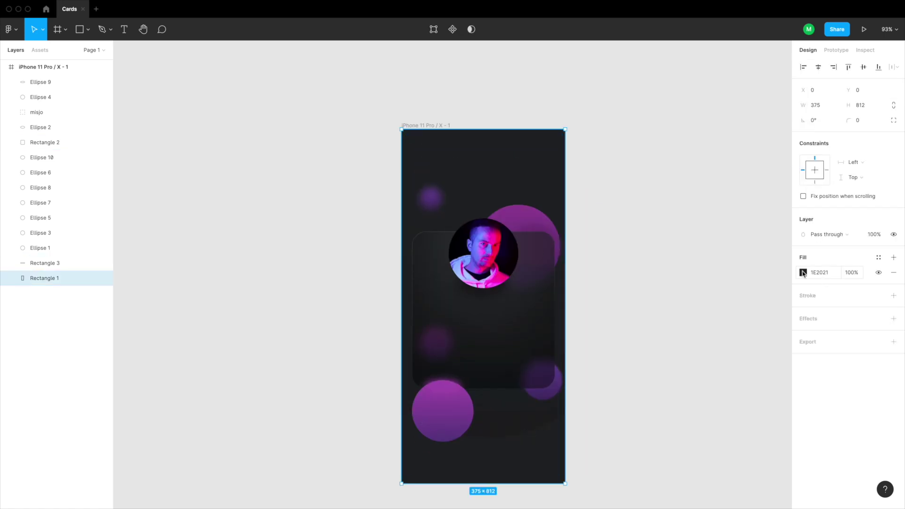
{"action": "left_click", "coordinate": [804, 272]}
{"action": "left_click", "coordinate": [754, 426]}
{"action": "type", "text": "10"}
{"action": "left_click", "coordinate": [738, 426]}
{"action": "type", "text": "40"}
{"action": "left_click", "coordinate": [649, 184]}
Shift the hue of both radial gradient stops in the card's fill to purple
{"action": "left_click", "coordinate": [545, 315]}
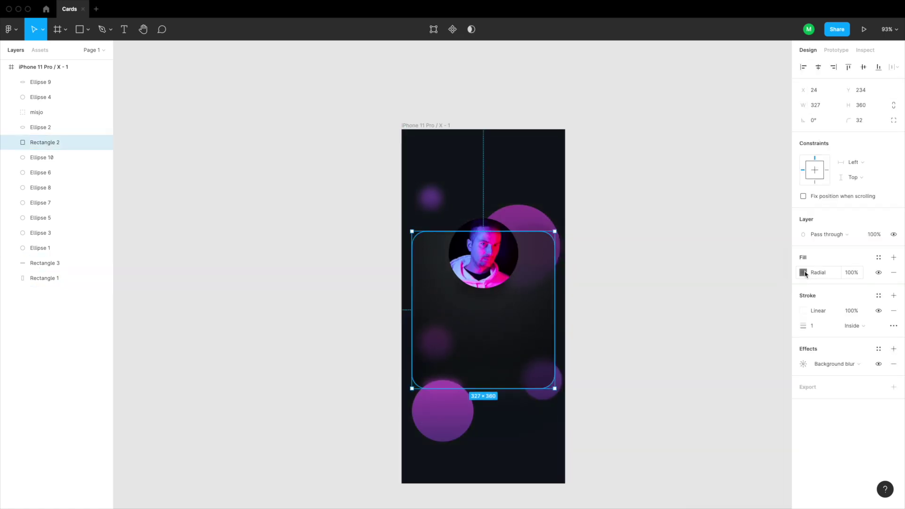
{"action": "left_click", "coordinate": [804, 272]}
{"action": "left_click", "coordinate": [780, 251]}
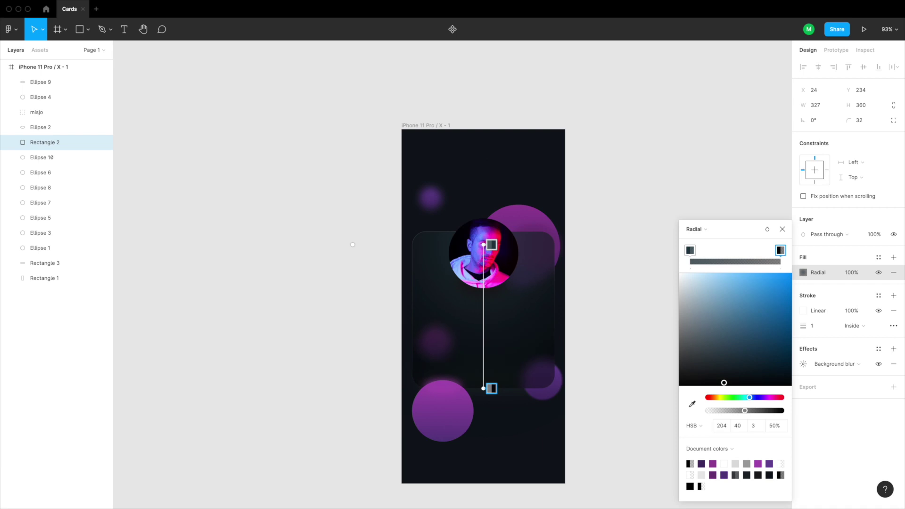
{"action": "left_click", "coordinate": [766, 397]}
{"action": "left_click", "coordinate": [690, 250]}
{"action": "left_click", "coordinate": [765, 397]}
{"action": "left_click", "coordinate": [783, 230]}
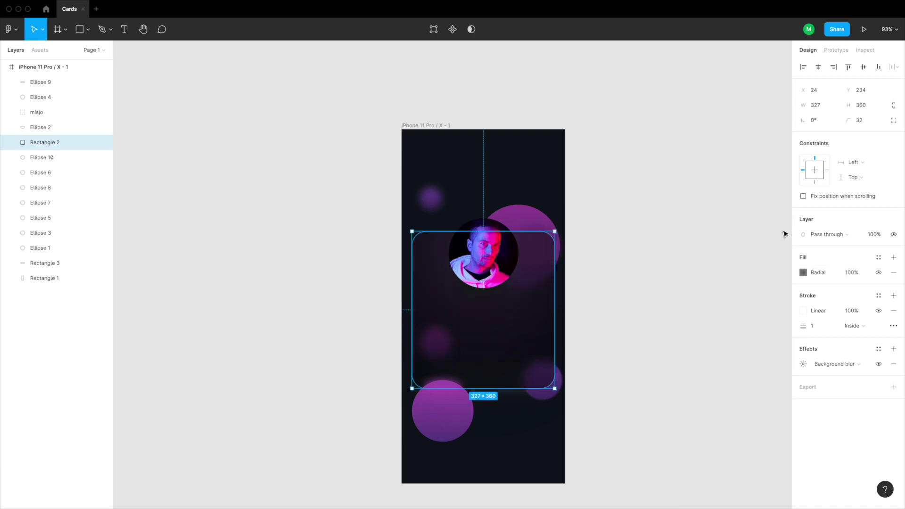
Brighten both stops of the card's radial gradient, setting the outer stop to hue 281, saturation 40, brightness 7
{"action": "left_click", "coordinate": [590, 368]}
{"action": "scroll", "coordinate": [590, 368], "scroll_direction": "down", "scroll_amount": 3}
{"action": "left_click", "coordinate": [499, 339]}
{"action": "scroll", "coordinate": [500, 340], "scroll_direction": "up", "scroll_amount": 3}
{"action": "left_click", "coordinate": [803, 272]}
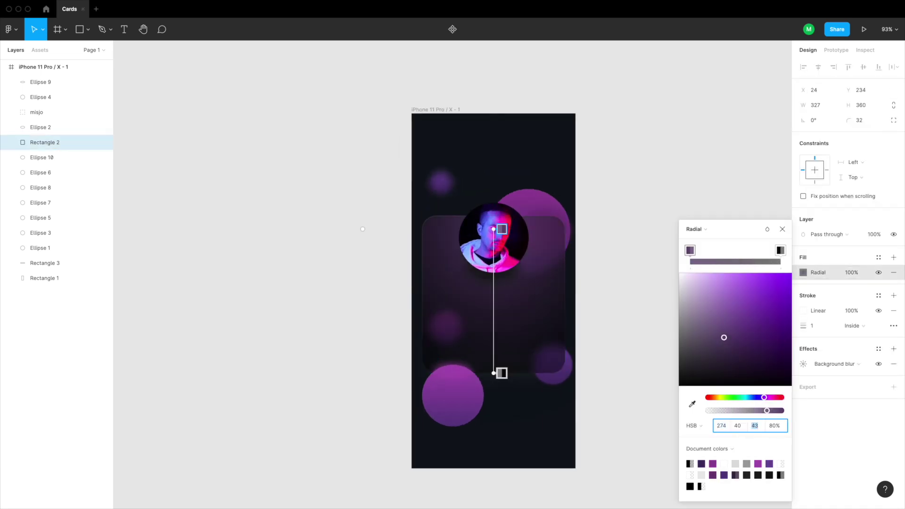
{"action": "left_click", "coordinate": [757, 429]}
{"action": "key", "text": "shift+Up"}
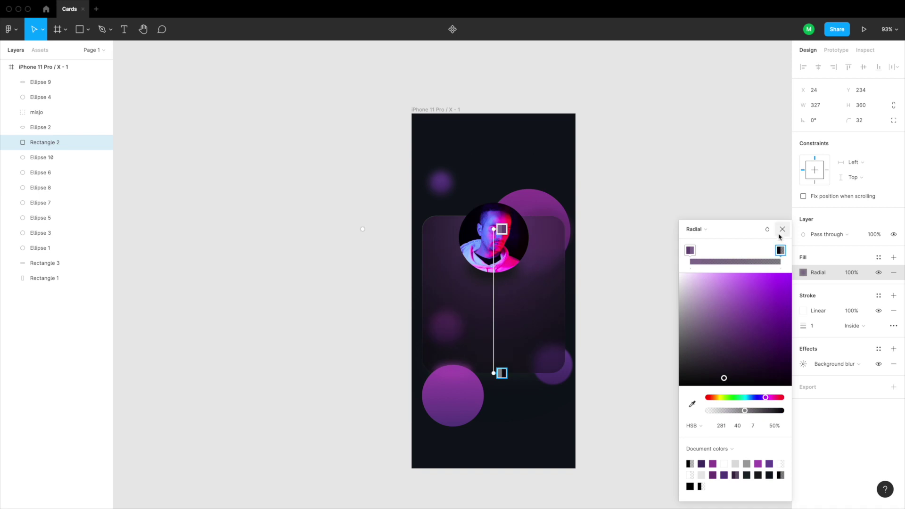
{"action": "left_click", "coordinate": [782, 229]}
{"action": "left_click", "coordinate": [633, 374]}
Add a text layer with the person's full name on the card below the photo
{"action": "scroll", "coordinate": [633, 374], "scroll_direction": "down", "scroll_amount": 3}
{"action": "scroll", "coordinate": [522, 309], "scroll_direction": "up", "scroll_amount": 5}
{"action": "key", "text": "t"}
{"action": "left_click", "coordinate": [423, 293]}
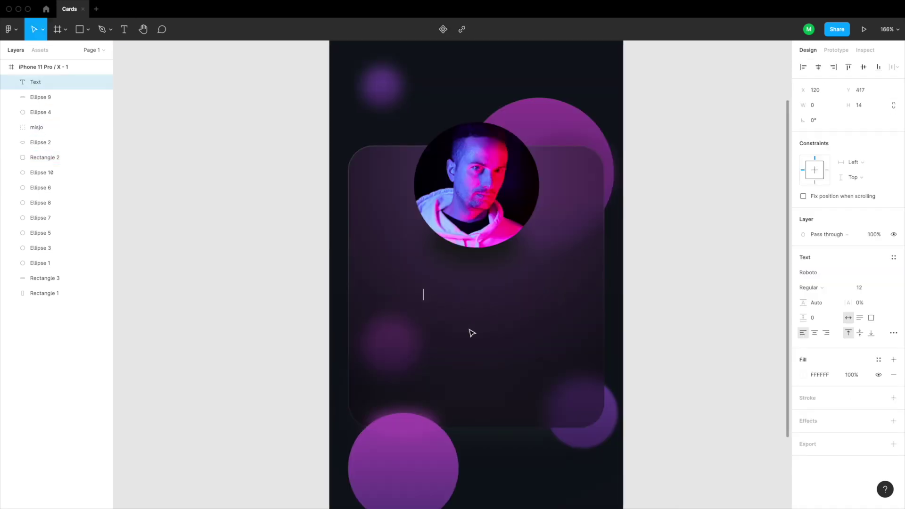
{"action": "type", "text": "z"}
Set the name in Plus Jakarta Sans ExtraBold, size 24, and centre it beneath the photo
{"action": "key", "text": "super+a"}
{"action": "left_click", "coordinate": [825, 273]}
{"action": "type", "text": "Plus Jakarta Sans"}
{"action": "left_click", "coordinate": [811, 287]}
{"action": "left_click", "coordinate": [819, 332]}
{"action": "left_click", "coordinate": [866, 287]}
{"action": "type", "text": "24"}
{"action": "left_click_drag", "start_coordinate": [478, 305], "coordinate": [455, 284]}
Duplicate the name text, change the copy to "Designer", and set it in the Sugarstyle Millenial font
{"action": "key", "text": "ctrl+d"}
{"action": "key", "text": "Return"}
{"action": "type", "text": "Designer"}
{"action": "key", "text": "super+a"}
{"action": "left_click", "coordinate": [820, 274]}
{"action": "type", "text": "Sugarstyle Millenial"}
{"action": "key", "text": "Return"}
{"action": "left_click", "coordinate": [861, 290]}
Retype the job title in lowercase as "designer" and move it under the name to X 157, Y 423
{"action": "left_click", "coordinate": [490, 308]}
{"action": "double_click", "coordinate": [432, 308]}
{"action": "type", "text": "designer"}
{"action": "key", "text": "Escape"}
{"action": "left_click_drag", "start_coordinate": [431, 308], "coordinate": [483, 309]}
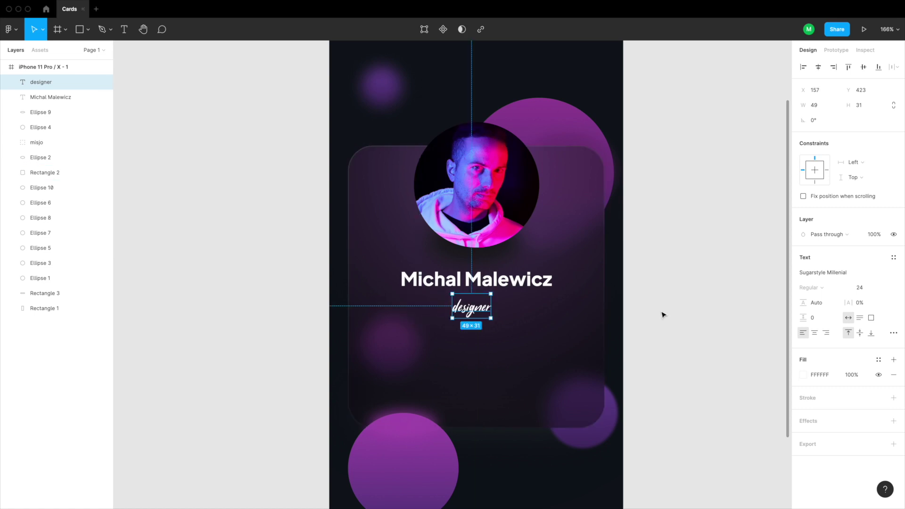
Tint the "designer" text with a colour sampled from the card at saturation 5, brightness 90, and nudge it closer to the name
{"action": "left_click", "coordinate": [803, 375]}
{"action": "left_click", "coordinate": [692, 404]}
{"action": "left_click", "coordinate": [529, 342]}
{"action": "left_click", "coordinate": [755, 426]}
{"action": "type", "text": "90"}
{"action": "left_click", "coordinate": [739, 427]}
{"action": "type", "text": "5"}
{"action": "key", "text": "Return"}
{"action": "left_click", "coordinate": [650, 396]}
{"action": "left_click_drag", "start_coordinate": [471, 311], "coordinate": [472, 306]}
{"action": "key", "text": "Escape"}
Duplicate the name text, place the copy lower on the card at X 88, Y 474, and change it to "251"
{"action": "scroll", "coordinate": [467, 309], "scroll_direction": "down", "scroll_amount": 5}
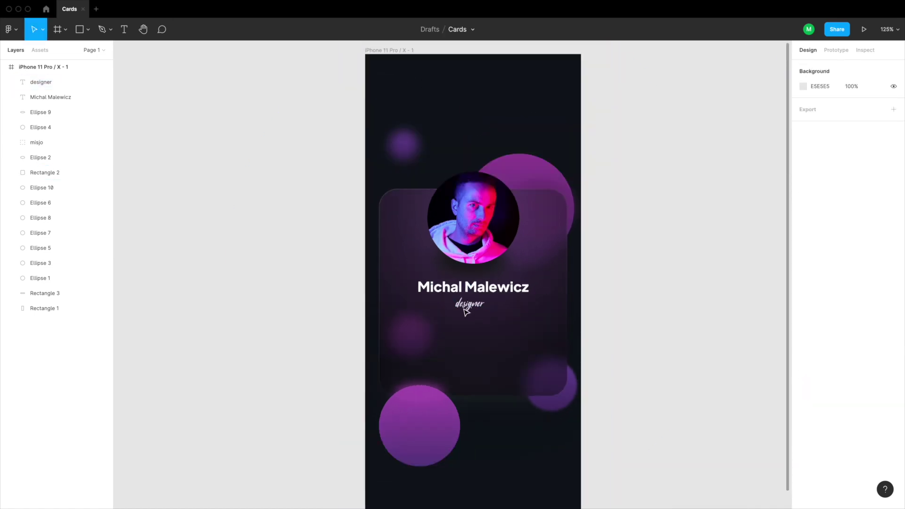
{"action": "scroll", "coordinate": [476, 301], "scroll_direction": "up", "scroll_amount": 5}
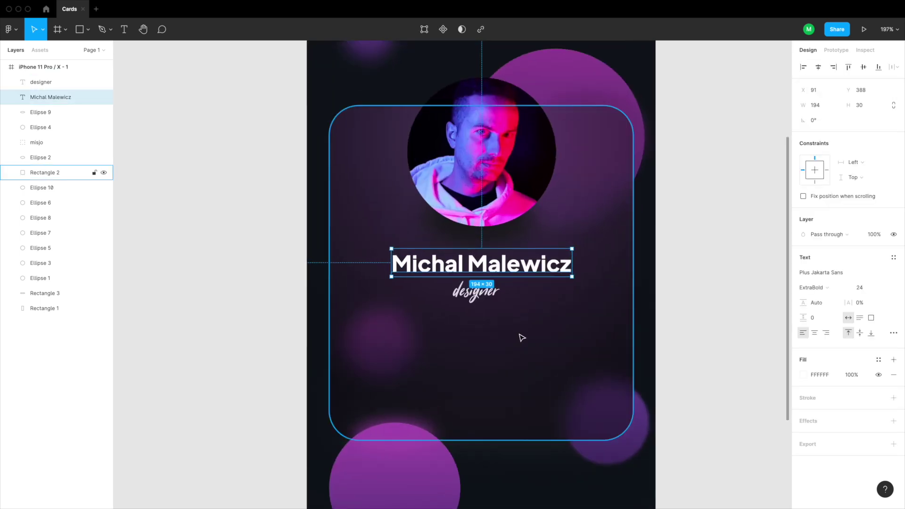
{"action": "left_click", "coordinate": [464, 293]}
{"action": "left_click", "coordinate": [481, 265]}
{"action": "key", "text": "ctrl+d"}
{"action": "left_click_drag", "start_coordinate": [481, 265], "coordinate": [480, 344]}
{"action": "key", "text": "Return"}
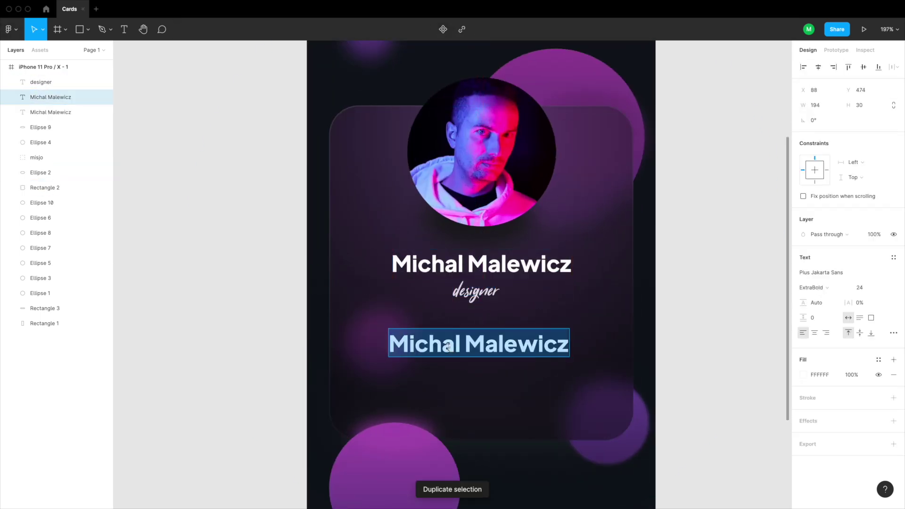
{"action": "type", "text": "251"}
{"action": "key", "text": "Escape"}
Duplicate "251" to the right side of the card at X 236, Y 474 and change the copy to "360"
{"action": "key", "text": "ctrl+d"}
{"action": "left_click_drag", "start_coordinate": [407, 344], "coordinate": [543, 346]}
{"action": "key", "text": "Return"}
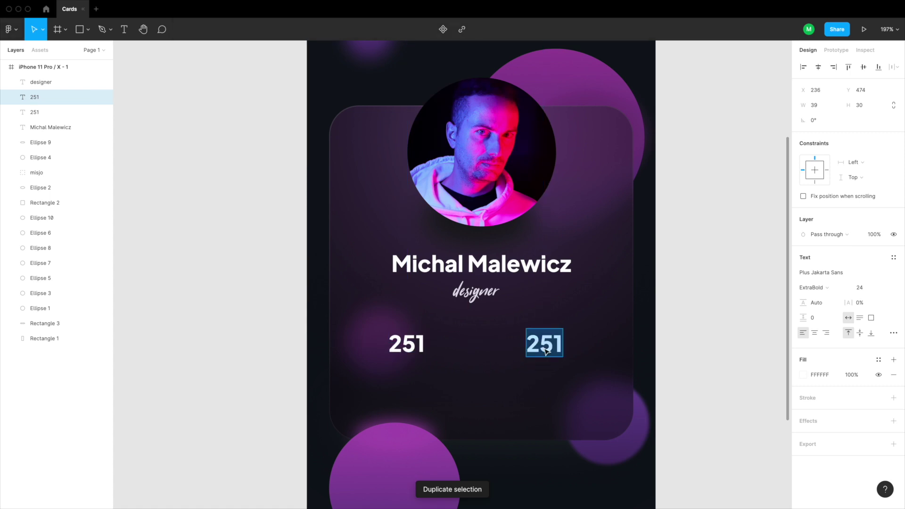
{"action": "type", "text": "360"}
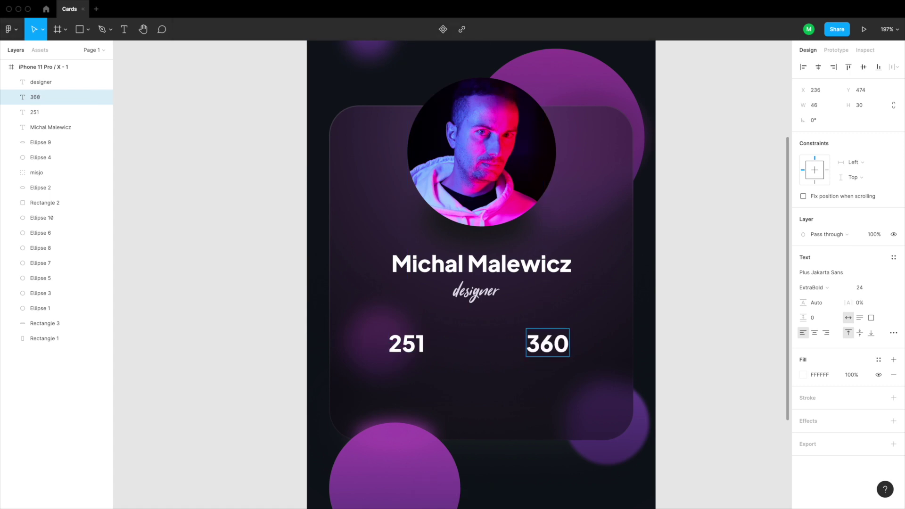
Duplicate "251" directly below itself at X 88, Y 504 and change the copy to "Uploaded designs"
{"action": "left_click", "coordinate": [406, 344]}
{"action": "key", "text": "ctrl+d"}
{"action": "left_click_drag", "start_coordinate": [407, 344], "coordinate": [411, 372]}
{"action": "key", "text": "Return"}
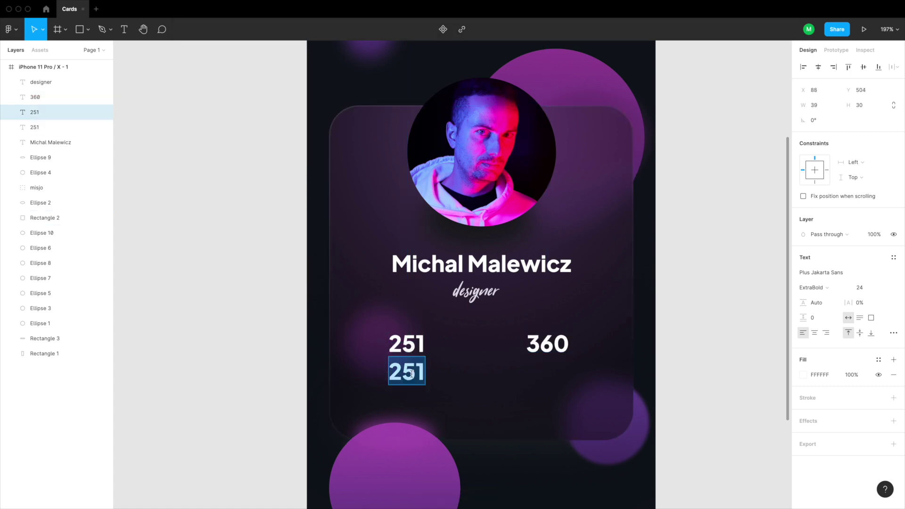
{"action": "type", "text": "Uploaded designs"}
{"action": "key", "text": "Escape"}
Set the "Uploaded designs" label to Medium weight, size 12
{"action": "left_click", "coordinate": [812, 287]}
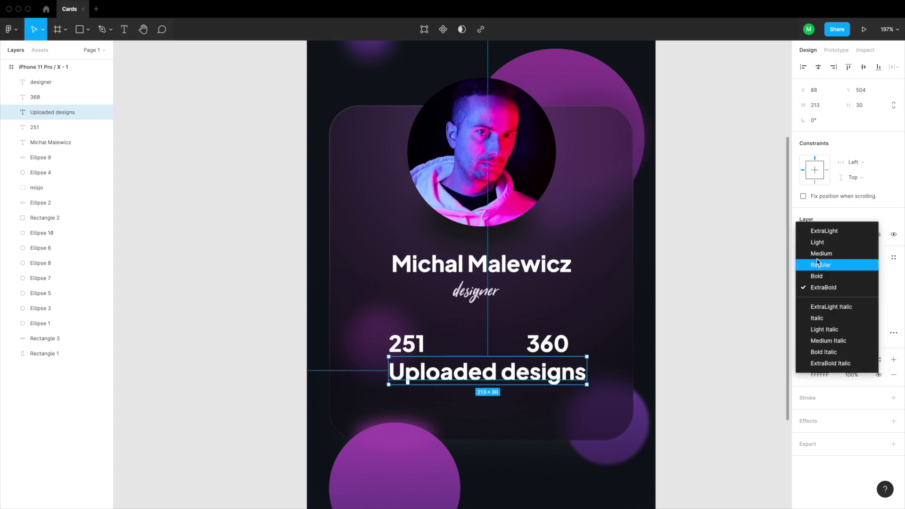
{"action": "left_click", "coordinate": [820, 253]}
{"action": "left_click", "coordinate": [859, 288]}
{"action": "type", "text": "12"}
{"action": "key", "text": "Return"}
Duplicate the "Uploaded designs" label under "360" and change the copy to "Feedback given"
{"action": "left_click_drag", "start_coordinate": [449, 371], "coordinate": [565, 372]}
{"action": "key", "text": "ctrl+d"}
{"action": "key", "text": "Return"}
{"action": "type", "text": "Feedback given"}
{"action": "key", "text": "Escape"}
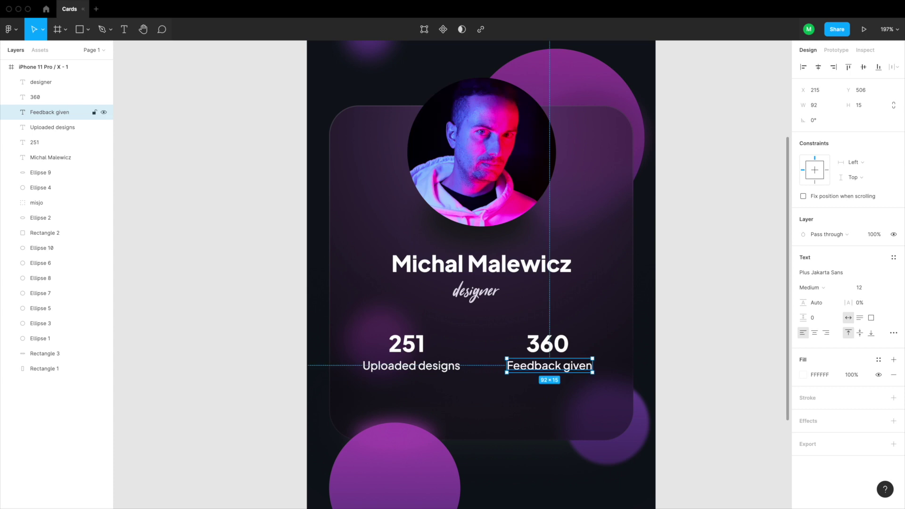
Align "360" and "Feedback given" on their horizontal centres
{"action": "left_click", "coordinate": [548, 349], "text": "shift"}
{"action": "left_click", "coordinate": [818, 67]}
{"action": "left_click", "coordinate": [708, 198]}
Calculate half of the card's width in Spotlight Search
{"action": "left_click", "coordinate": [479, 420]}
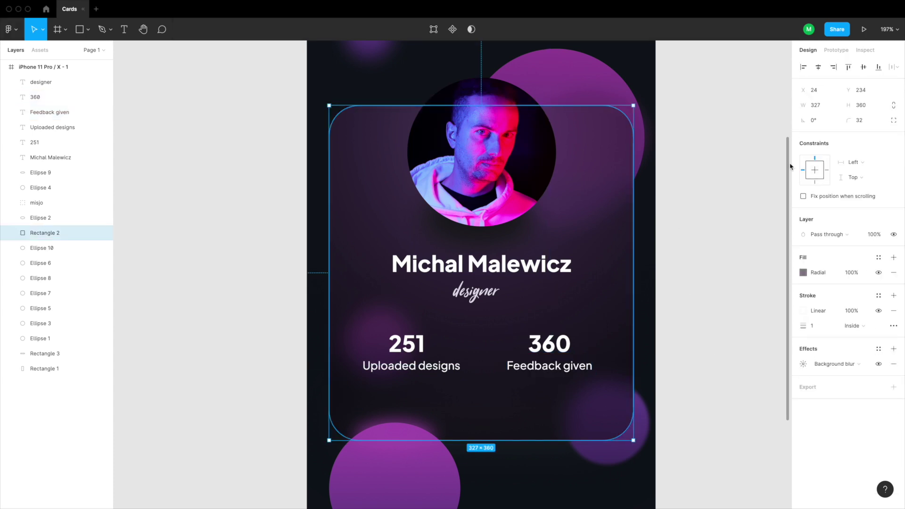
{"action": "key", "text": "super+space"}
{"action": "type", "text": "32"}
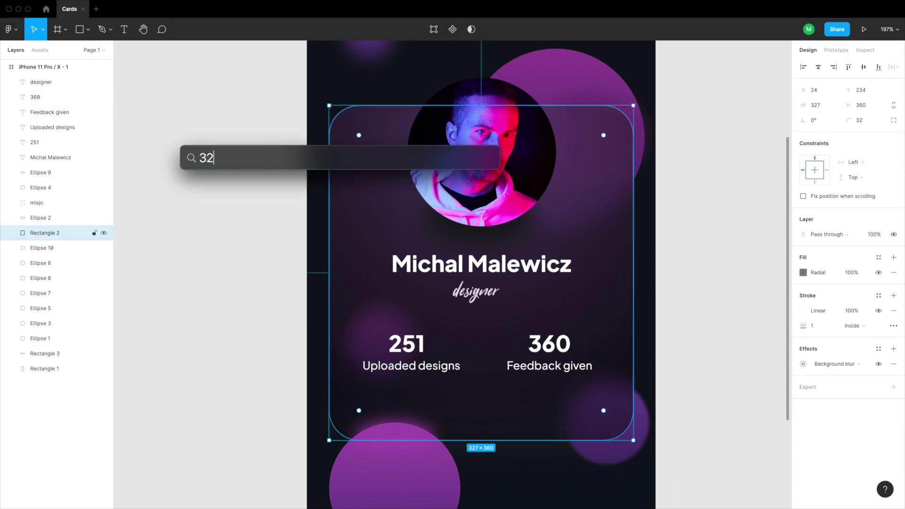
{"action": "key", "text": "Escape"}
{"action": "key", "text": "Escape"}
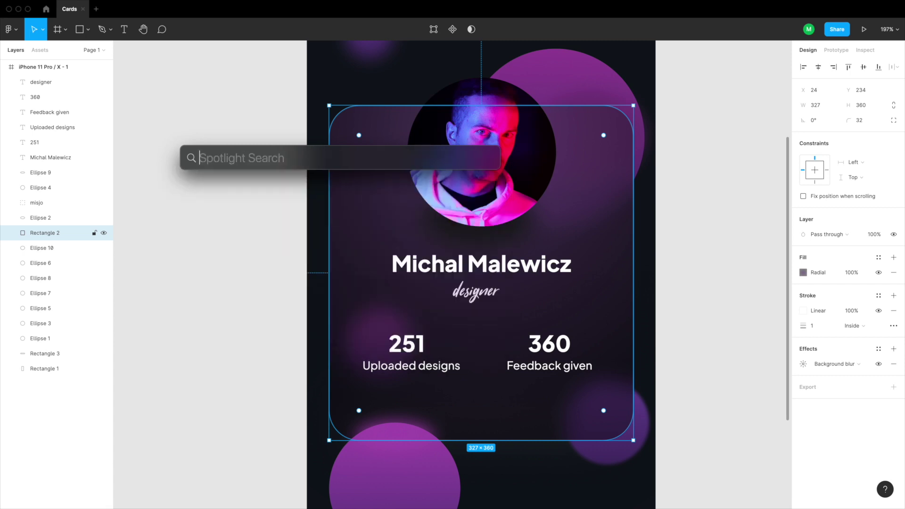
{"action": "left_click", "coordinate": [243, 378]}
Draw a helper rectangle about 135 × 89 over the "251" statistic and set its width to 163
{"action": "key", "text": "r"}
{"action": "left_click_drag", "start_coordinate": [362, 317], "coordinate": [489, 399]}
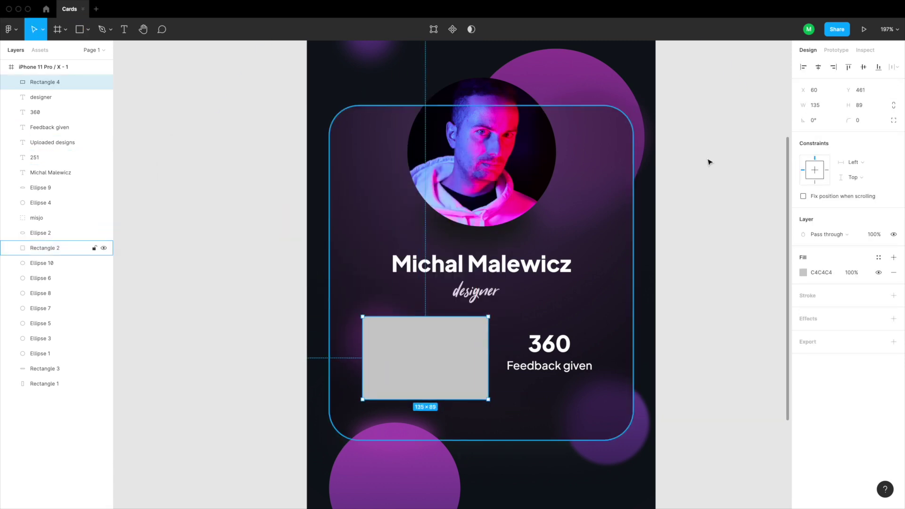
{"action": "type", "text": "163"}
{"action": "key", "text": "Tab"}
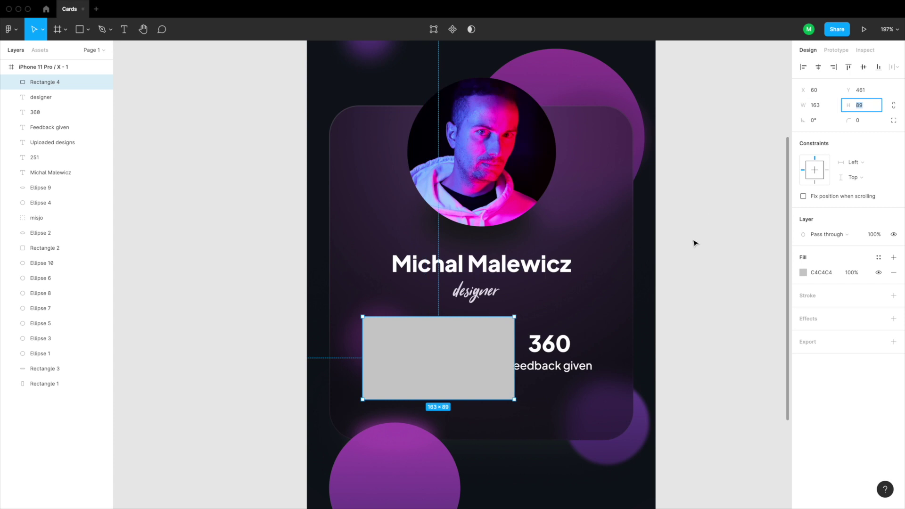
Align the helper rectangle with the card's left edge and place a duplicate over the right half at X 188, Y 457
{"action": "left_click", "coordinate": [718, 306]}
{"action": "left_click_drag", "start_coordinate": [504, 372], "coordinate": [598, 375]}
{"action": "key", "text": "super+d"}
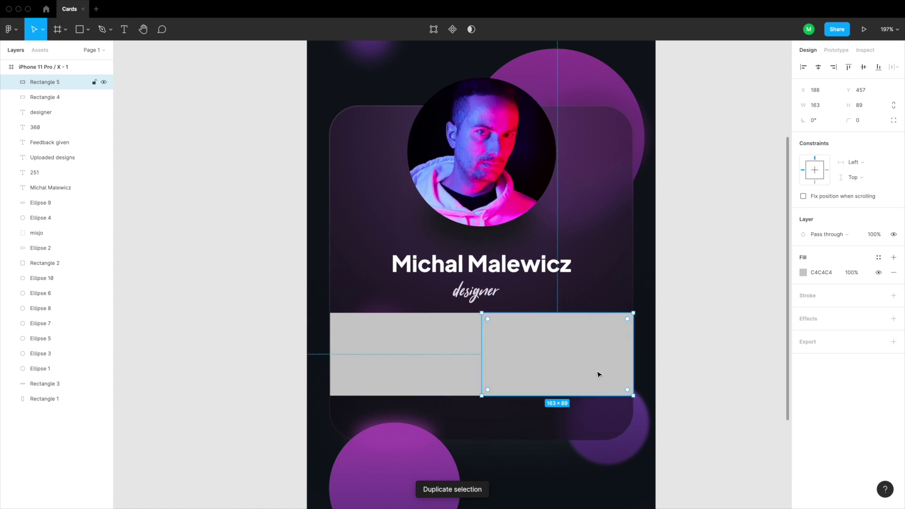
Move both helper rectangles behind the texts, directly above the card layer, and set their opacity to 20%
{"action": "left_click", "coordinate": [459, 363]}
{"action": "left_click", "coordinate": [529, 370], "text": "shift"}
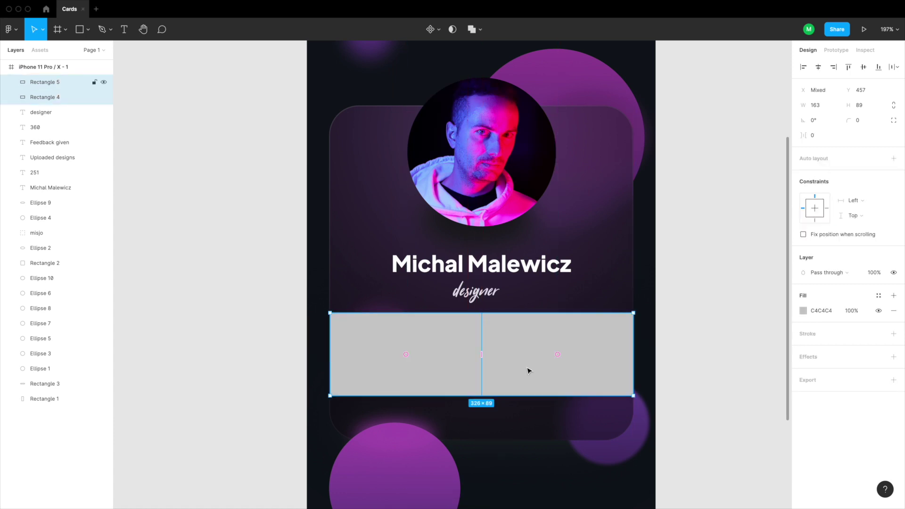
{"action": "key", "text": "super+x"}
{"action": "left_click", "coordinate": [525, 418]}
{"action": "key", "text": "super+v"}
{"action": "key", "text": "2"}
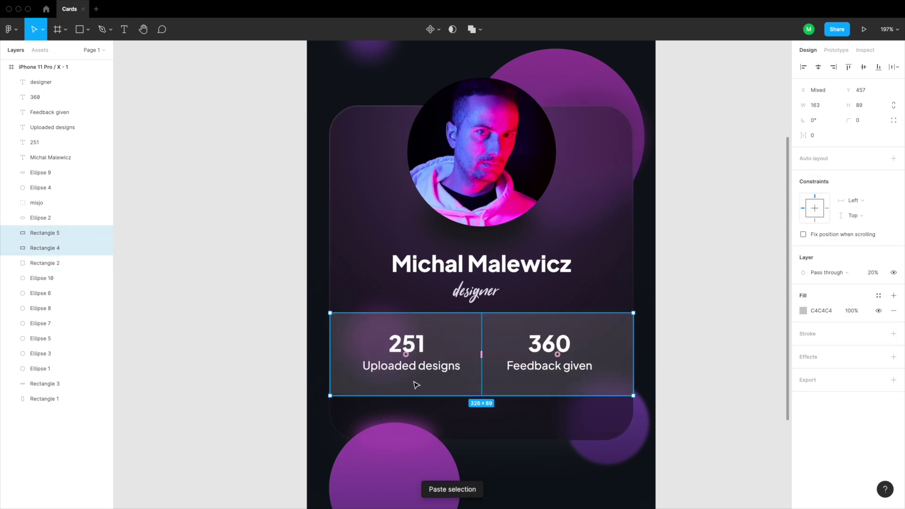
Centre "251" and "Uploaded designs" horizontally on the left helper rectangle
{"action": "left_click", "coordinate": [414, 370]}
{"action": "left_click", "coordinate": [413, 351], "text": "shift"}
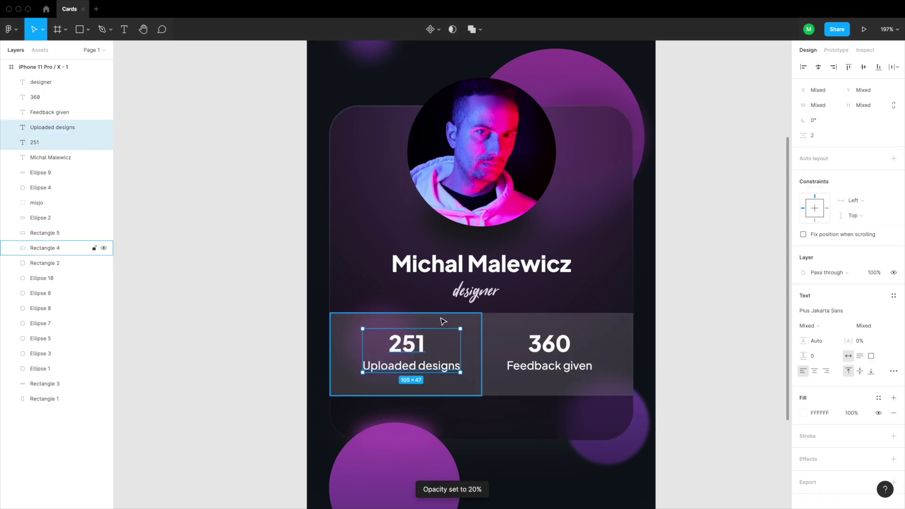
{"action": "left_click", "coordinate": [442, 323], "text": "shift"}
{"action": "left_click", "coordinate": [819, 67]}
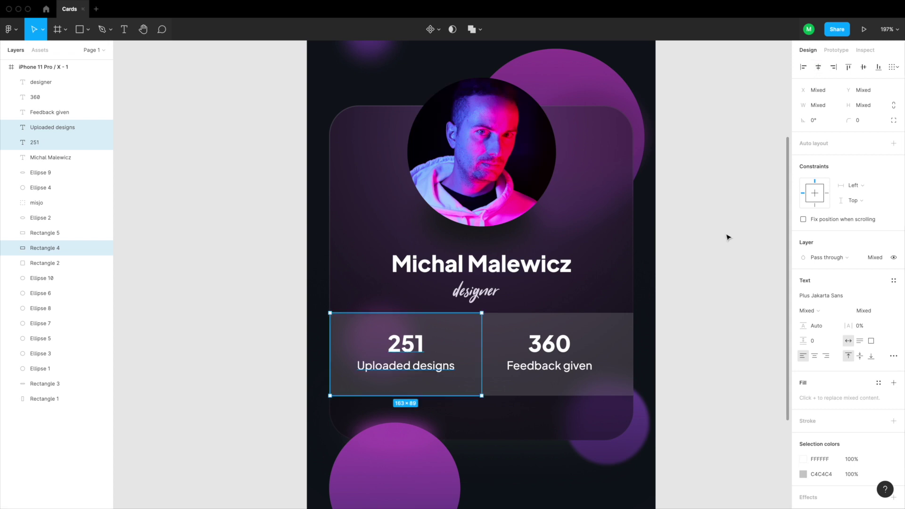
Centre "360" and "Feedback given" horizontally on the right helper rectangle
{"action": "left_click", "coordinate": [568, 372]}
{"action": "left_click", "coordinate": [568, 373], "text": "shift"}
{"action": "left_click", "coordinate": [549, 347], "text": "shift"}
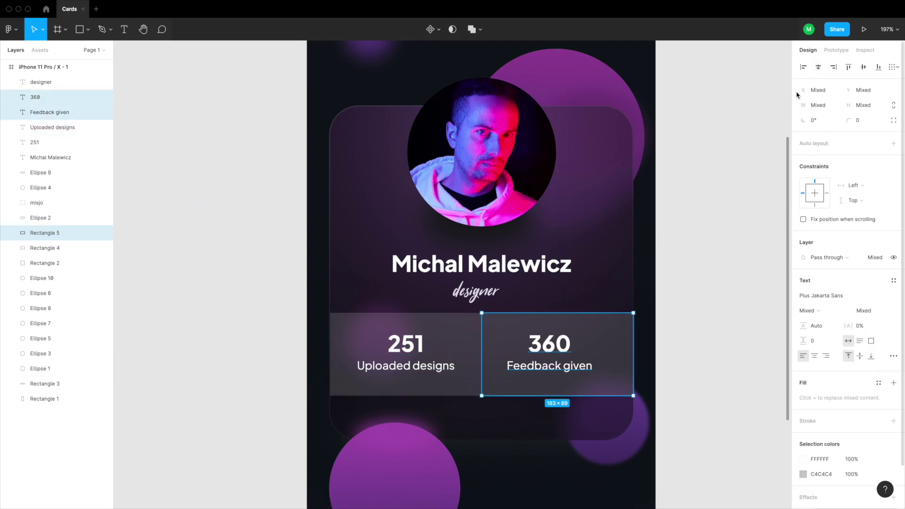
{"action": "left_click", "coordinate": [820, 69]}
{"action": "left_click", "coordinate": [729, 287]}
Delete both helper rectangles from the card
{"action": "left_click", "coordinate": [620, 317]}
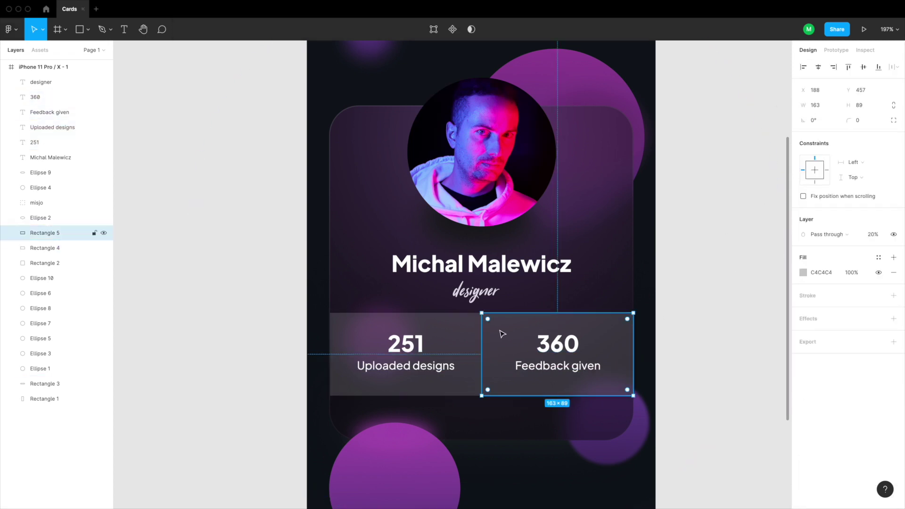
{"action": "left_click", "coordinate": [458, 332], "text": "shift"}
{"action": "key", "text": "Delete"}
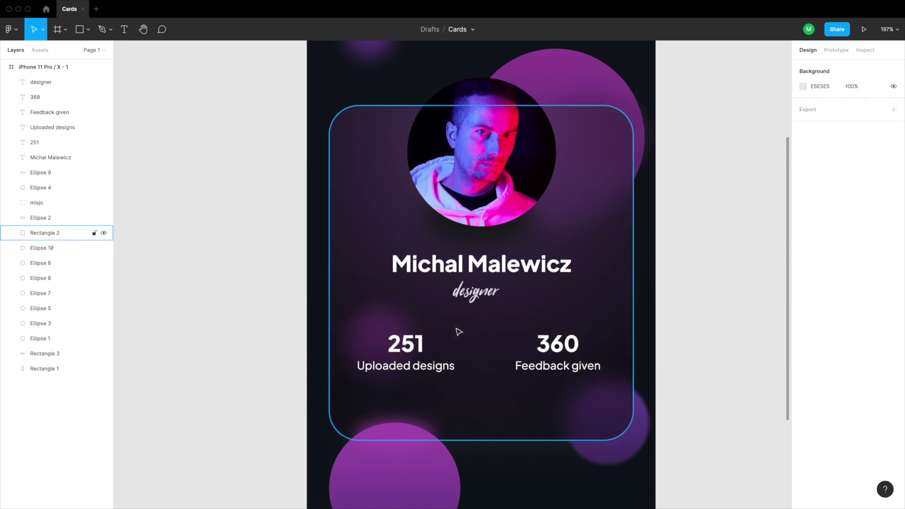
Extend the glass card's lower edge downward, close to the lowest point of the large lower-left circle
{"action": "scroll", "coordinate": [465, 321], "scroll_direction": "down", "scroll_amount": 5}
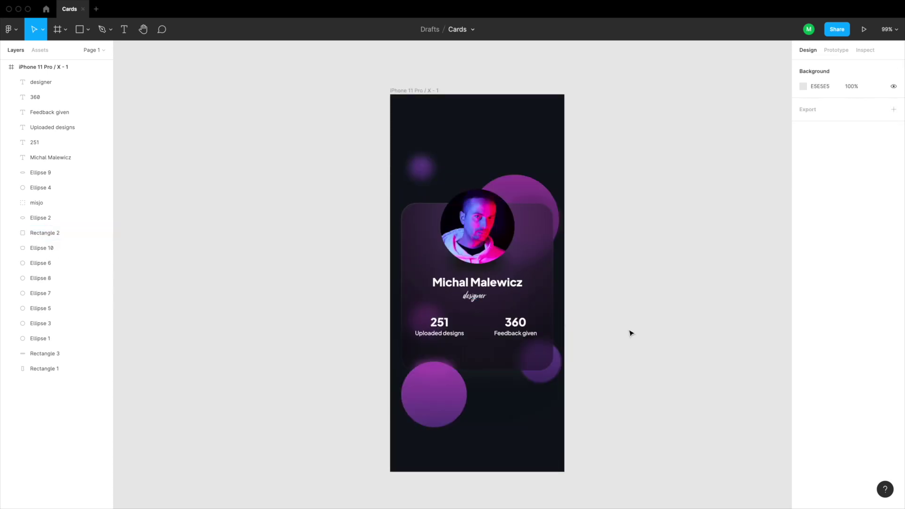
{"action": "left_click", "coordinate": [477, 365]}
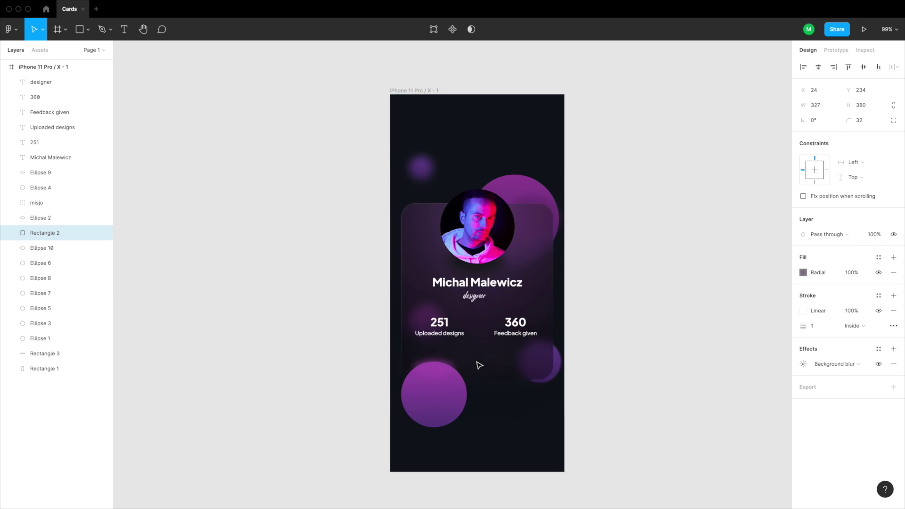
Enlarge the blurred highlight ellipse on the lower-left circle so it covers more of the circle
{"action": "left_click", "coordinate": [433, 368]}
{"action": "left_click", "coordinate": [803, 334]}
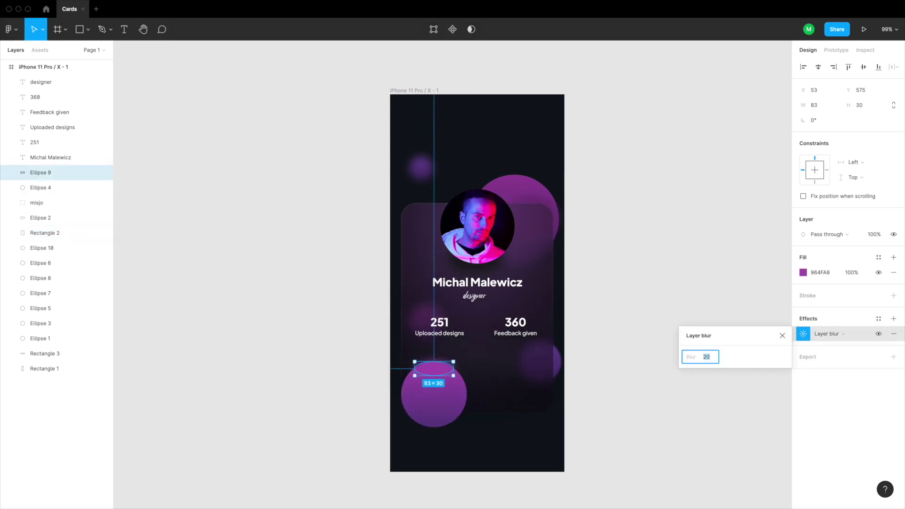
{"action": "left_click_drag", "start_coordinate": [453, 375], "coordinate": [442, 427]}
Move the lower-left circle together with its blurred highlight down and left, to Y 637
{"action": "left_click", "coordinate": [443, 404], "text": "shift"}
{"action": "key", "text": "shift+Left"}
{"action": "key", "text": "shift+Left"}
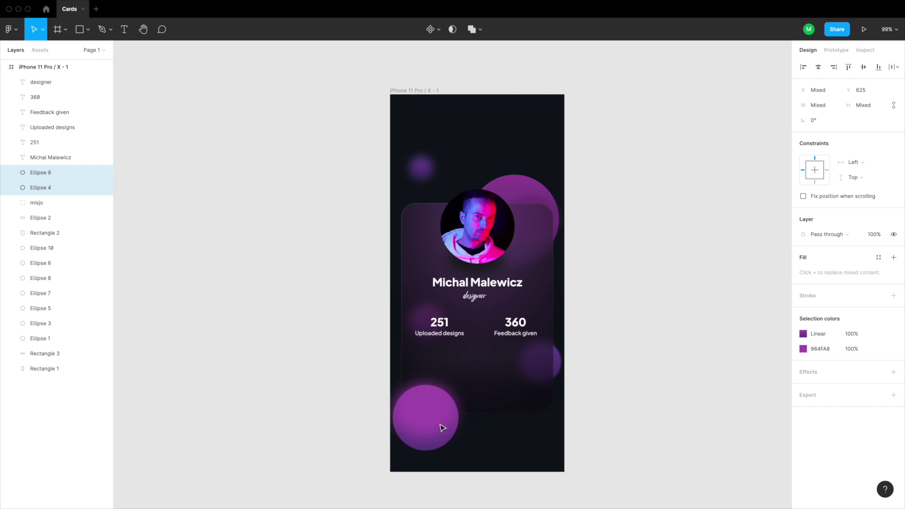
{"action": "key", "text": "shift+Down"}
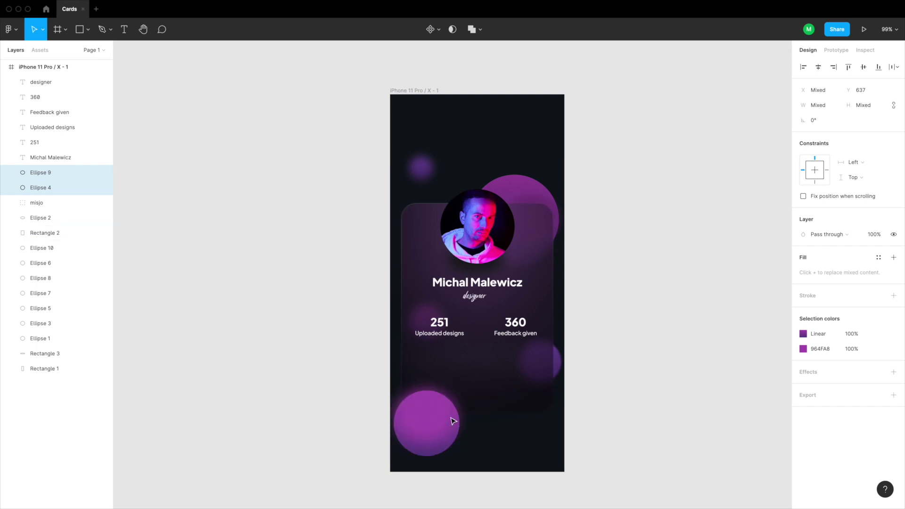
{"action": "left_click", "coordinate": [672, 318]}
Draw a rectangle about 292 × 111 px around the statistics and place it behind the texts, directly above the card layer
{"action": "scroll", "coordinate": [477, 374], "scroll_direction": "up", "scroll_amount": 5}
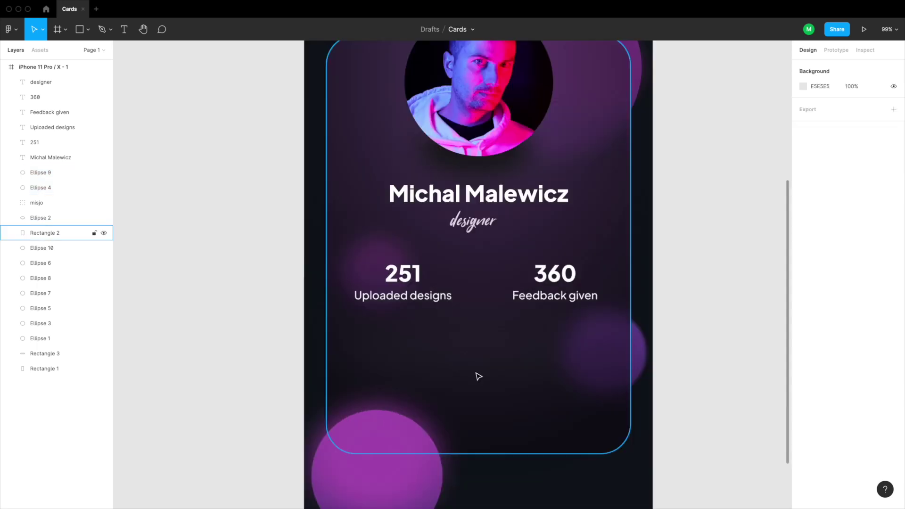
{"action": "left_click", "coordinate": [477, 375]}
{"action": "key", "text": "r"}
{"action": "left_click_drag", "start_coordinate": [342, 232], "coordinate": [614, 335]}
{"action": "key", "text": "ctrl+x"}
{"action": "key", "text": "ctrl+v"}
Fill the new statistics rectangle with black (000000)
{"action": "left_click", "coordinate": [803, 272]}
{"action": "left_click_drag", "start_coordinate": [713, 347], "coordinate": [657, 417]}
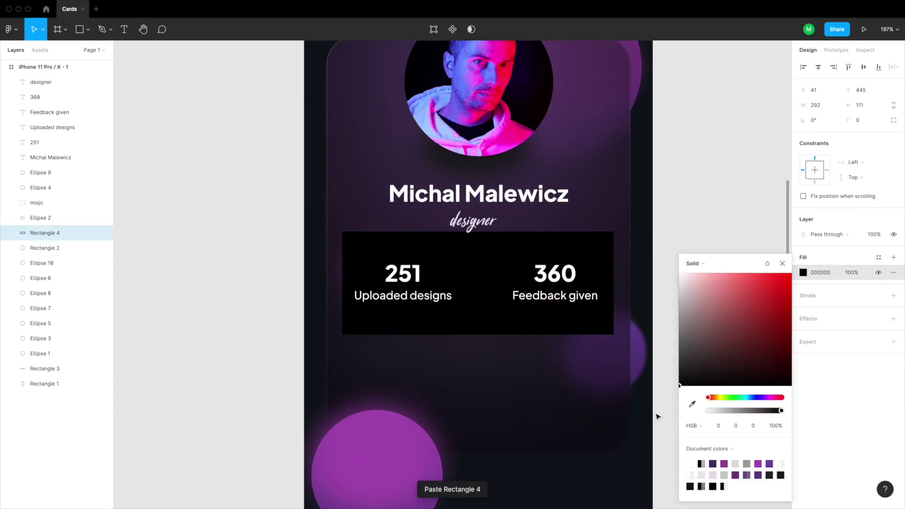
{"action": "left_click", "coordinate": [664, 372]}
Resize the black statistics box to 295 px wide at X 40 and set its corner radius to 32
{"action": "left_click", "coordinate": [603, 287]}
{"action": "key", "text": "alt"}
{"action": "key", "text": "Left"}
{"action": "key", "text": "super+Right"}
{"action": "key", "text": "super+Right"}
{"action": "key", "text": "super+Right"}
{"action": "key", "text": "alt"}
{"action": "type", "text": "32"}
{"action": "key", "text": "Return"}
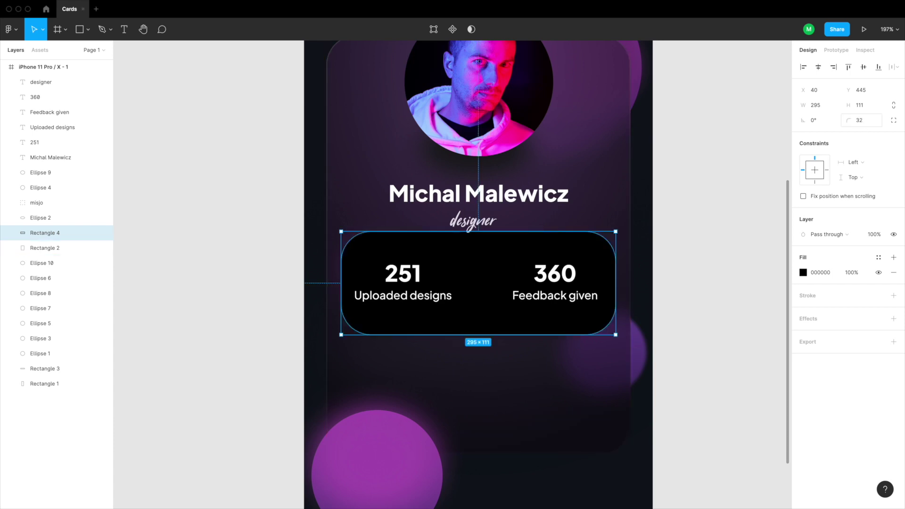
Reduce the statistics box's corner radius to 16 and lower its opacity so the card shows through
{"action": "key", "text": "Tab"}
{"action": "key", "text": "shift+Tab"}
{"action": "key", "text": "Up"}
{"action": "key", "text": "Tab"}
{"action": "left_click", "coordinate": [716, 240]}
{"action": "left_click", "coordinate": [561, 326]}
{"action": "key", "text": "4"}
{"action": "key", "text": "3"}
Draw a helper rectangle 147 px wide, half the statistics box's 295 px width, and place it behind the statistics texts
{"action": "key", "text": "super+space"}
{"action": "type", "text": "295"}
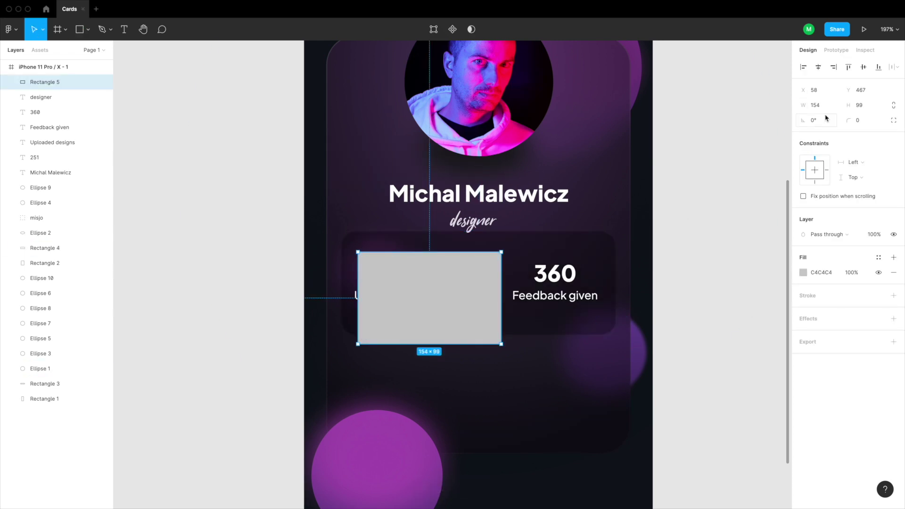
{"action": "left_click", "coordinate": [815, 105]}
{"action": "type", "text": "147"}
{"action": "left_click_drag", "start_coordinate": [448, 331], "coordinate": [604, 311]}
{"action": "key", "text": "super+x"}
{"action": "key", "text": "super+v"}
Centre "251" with "Uploaded designs" on the statistics box's left half, and "360" with "Feedback given" on its right half
{"action": "left_click", "coordinate": [404, 295]}
{"action": "left_click", "coordinate": [404, 276], "text": "shift"}
{"action": "key", "text": "alt+h"}
{"action": "left_click", "coordinate": [556, 295], "text": "shift"}
{"action": "key", "text": "alt+h"}
Delete the helper rectangle and reduce the statistics box's height to 85 px
{"action": "key", "text": "Delete"}
{"action": "scroll", "coordinate": [437, 285], "scroll_direction": "down", "scroll_amount": 2}
{"action": "key", "text": "Escape"}
{"action": "scroll", "coordinate": [390, 426], "scroll_direction": "down", "scroll_amount": 3}
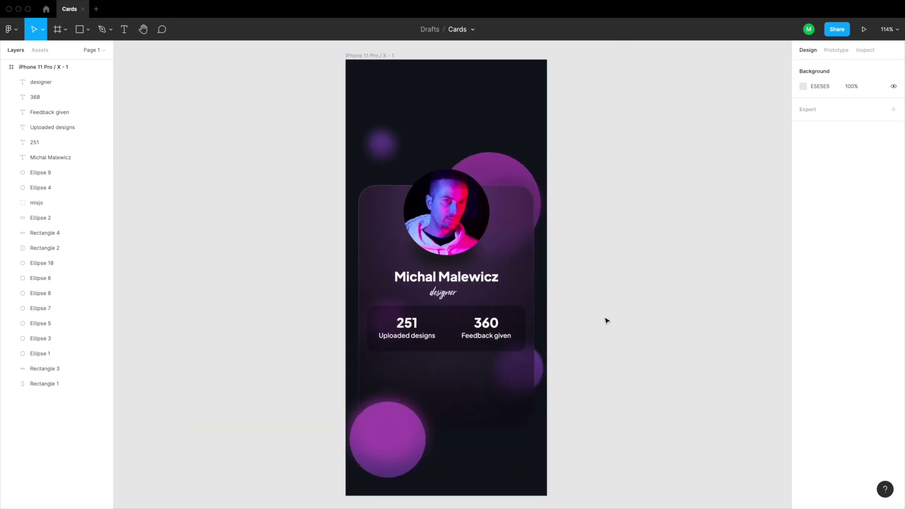
Set the font size of "Uploaded designs" and "Feedback given" to 10 and re-centre each label under its number
{"action": "left_click", "coordinate": [407, 335]}
{"action": "left_click", "coordinate": [486, 335], "text": "shift"}
{"action": "type", "text": "10"}
{"action": "key", "text": "Return"}
{"action": "left_click", "coordinate": [681, 366]}
{"action": "left_click_drag", "start_coordinate": [401, 338], "coordinate": [411, 343]}
{"action": "left_click", "coordinate": [476, 338]}
{"action": "left_click_drag", "start_coordinate": [479, 336], "coordinate": [482, 336]}
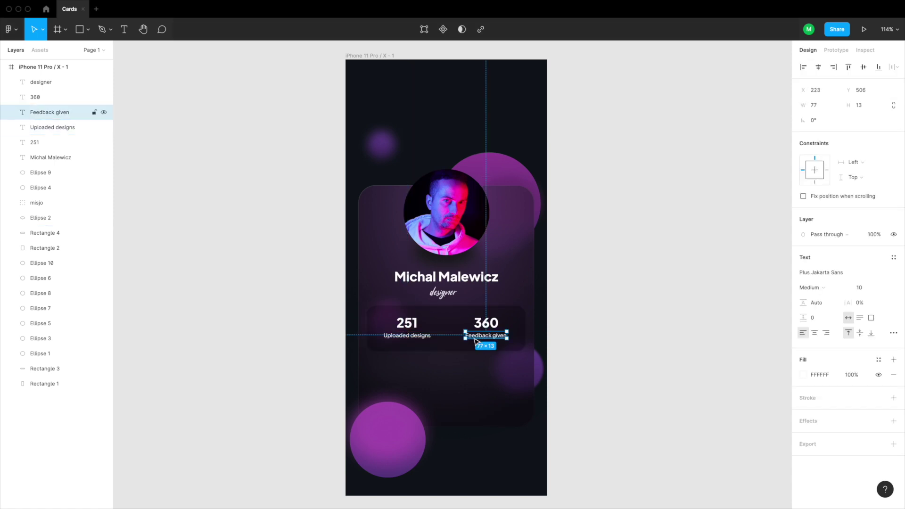
Set the opacity of "Uploaded designs" and "Feedback given" to 60%
{"action": "left_click", "coordinate": [407, 336], "text": "shift"}
{"action": "key", "text": "6"}
{"action": "left_click", "coordinate": [619, 343]}
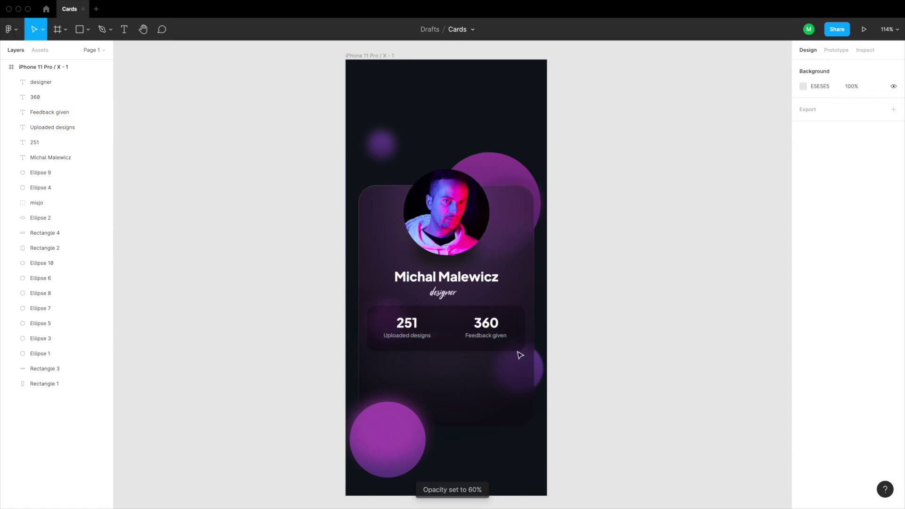
Group the statistics box with both numbers and both labels
{"action": "left_click", "coordinate": [402, 348]}
{"action": "left_click", "coordinate": [407, 336], "text": "shift"}
{"action": "left_click", "coordinate": [407, 323], "text": "shift"}
{"action": "left_click", "coordinate": [486, 336], "text": "shift"}
{"action": "left_click", "coordinate": [491, 325], "text": "shift"}
{"action": "key", "text": "super+g"}
Move the statistics group down to Y 472
{"action": "key", "text": "shift+Down"}
{"action": "key", "text": "shift+Down"}
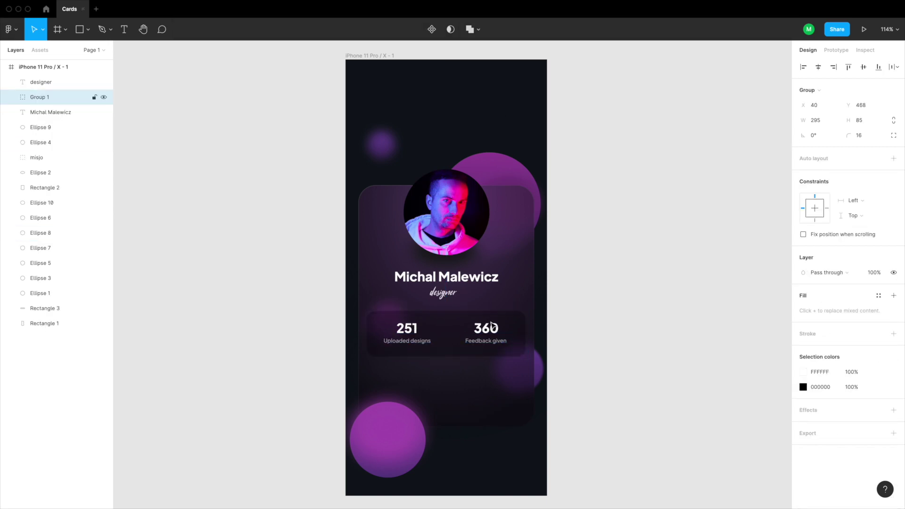
{"action": "key", "text": "Up"}
{"action": "key", "text": "Up"}
{"action": "key", "text": "Up"}
{"action": "key", "text": "Up"}
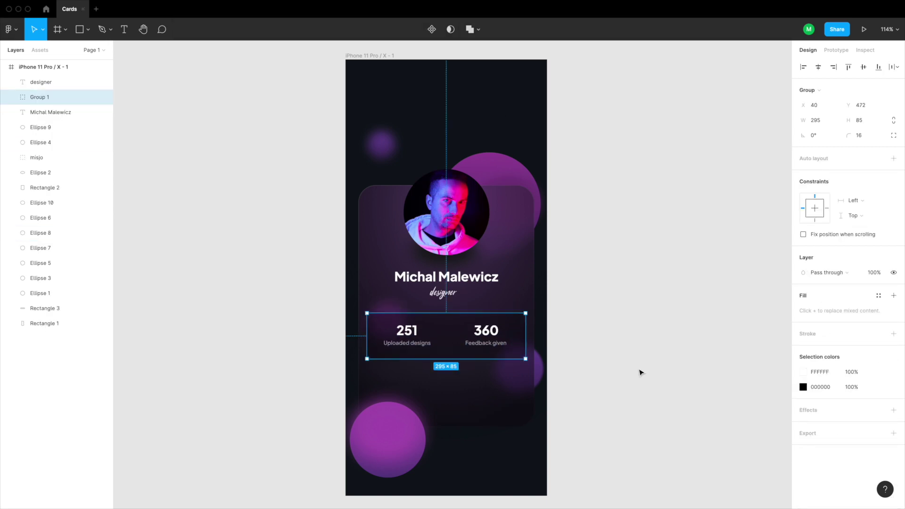
{"action": "left_click", "coordinate": [640, 372]}
Draw a 295 × 48 px rectangle below the statistics group at X 40, Y 582, matching the group's width
{"action": "key", "text": "r"}
{"action": "mouse_move", "coordinate": [370, 373]}
{"action": "left_mouse_down"}
{"action": "mouse_move", "coordinate": [489, 402]}
{"action": "mouse_move", "coordinate": [521, 399]}
{"action": "left_mouse_up"}
{"action": "key", "text": "Right"}
{"action": "key", "text": "Right"}
{"action": "key", "text": "Right"}
{"action": "key", "text": "Left"}
{"action": "key", "text": "Left"}
{"action": "key", "text": "Left"}
{"action": "key", "text": "Left"}
{"action": "key", "text": "Left"}
{"action": "key", "text": "Left"}
{"action": "key", "text": "Left"}
{"action": "key", "text": "Left"}
{"action": "key", "text": "super+shift+Right"}
{"action": "key", "text": "super+Right"}
{"action": "key", "text": "super+Right"}
{"action": "key", "text": "super+Right"}
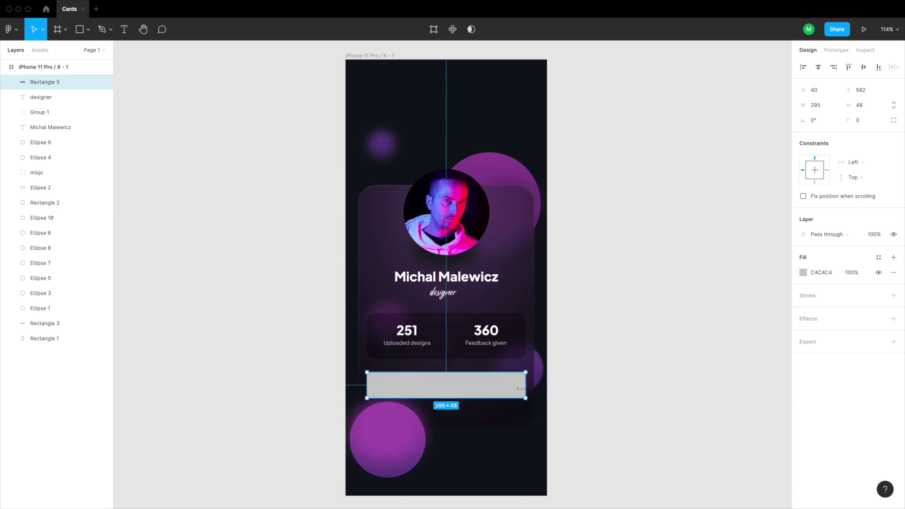
Shape the rectangle into a pill button 263 px wide and 50 px high at X 56, with corner radius 90
{"action": "key", "text": "alt"}
{"action": "key", "text": "Left"}
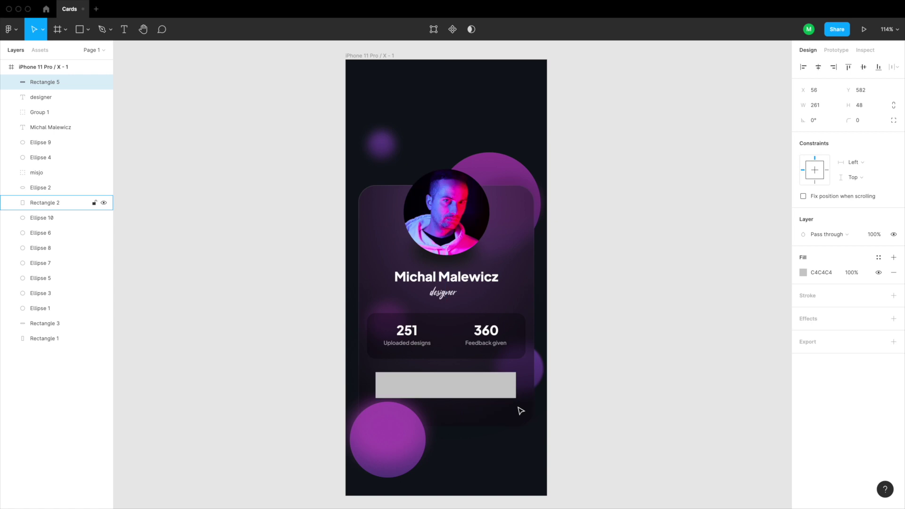
{"action": "key", "text": "alt"}
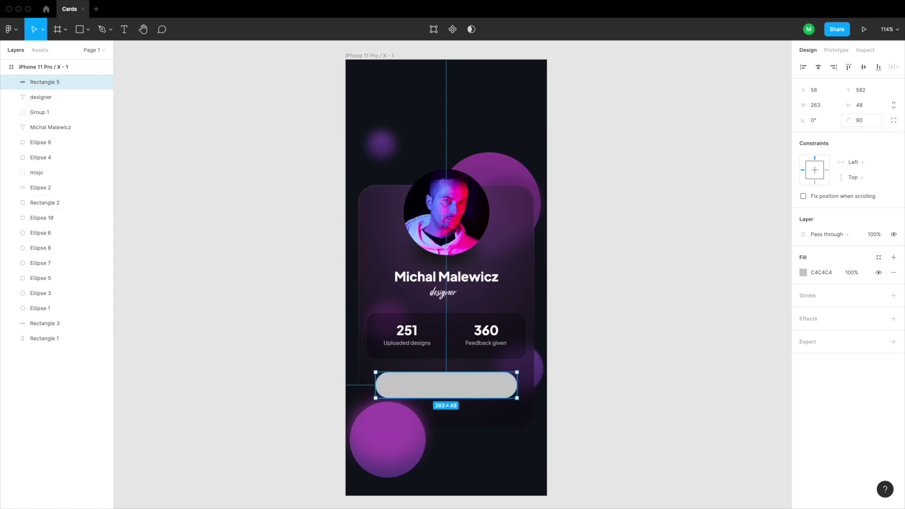
{"action": "key", "text": "Return"}
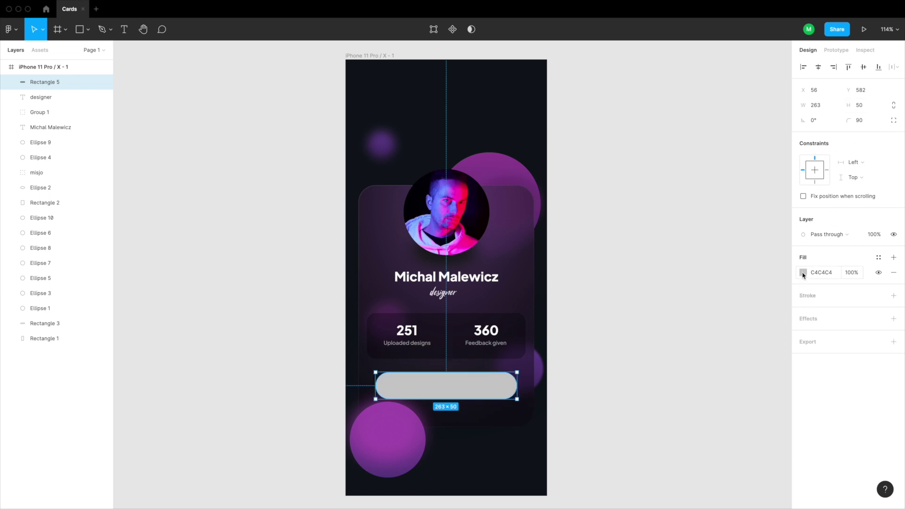
Fill the button with a linear gradient in the lower circle's purple, running from its lower-left corner to near its upper-right corner
{"action": "left_click", "coordinate": [803, 273]}
{"action": "left_click", "coordinate": [692, 404]}
{"action": "left_click", "coordinate": [395, 422]}
{"action": "left_click", "coordinate": [693, 264]}
{"action": "left_click", "coordinate": [696, 273]}
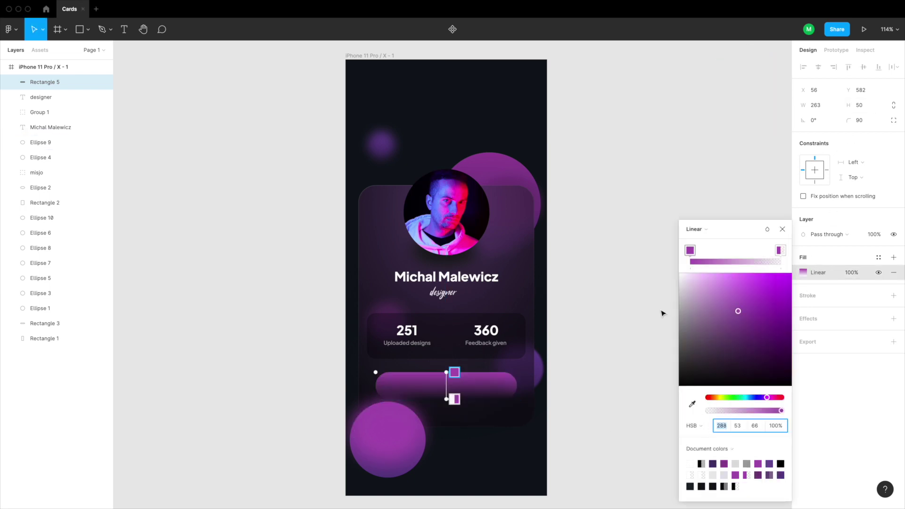
{"action": "left_click_drag", "start_coordinate": [447, 398], "coordinate": [376, 399]}
{"action": "left_click_drag", "start_coordinate": [446, 372], "coordinate": [510, 373]}
Set the button's left gradient stop to purple HSB 288, 80, 59 and turn the right stop into a saturated blue
{"action": "left_click", "coordinate": [377, 407]}
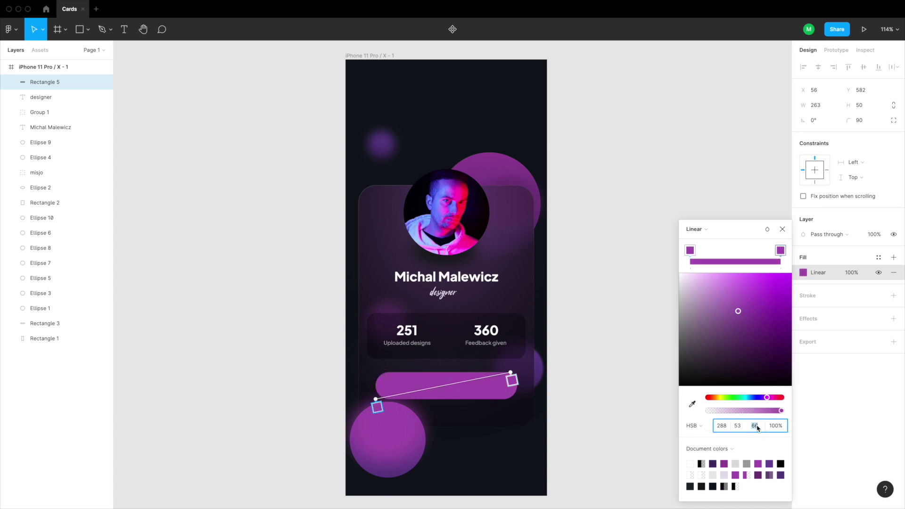
{"action": "left_click", "coordinate": [754, 398]}
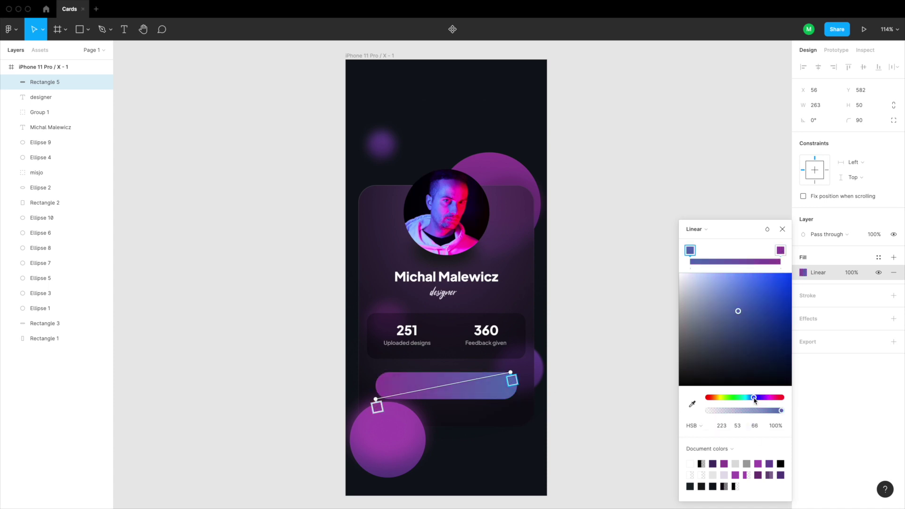
{"action": "left_click", "coordinate": [775, 288]}
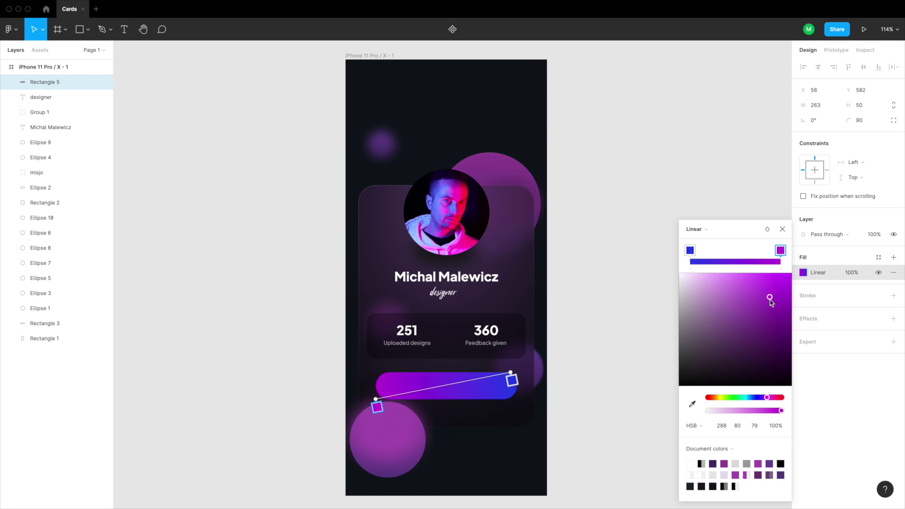
{"action": "type", "text": "59"}
{"action": "key", "text": "Return"}
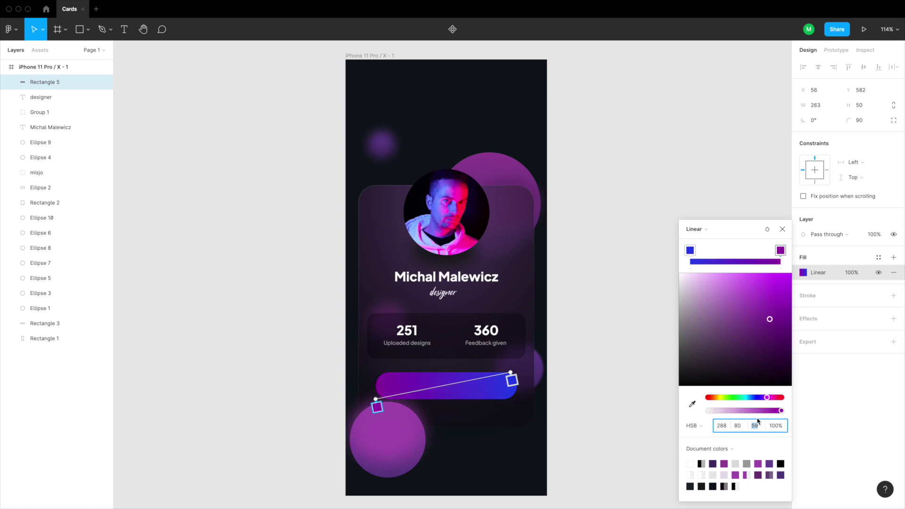
Set the button's blue gradient stop to HSB 230, 75, 97
{"action": "left_click", "coordinate": [689, 253]}
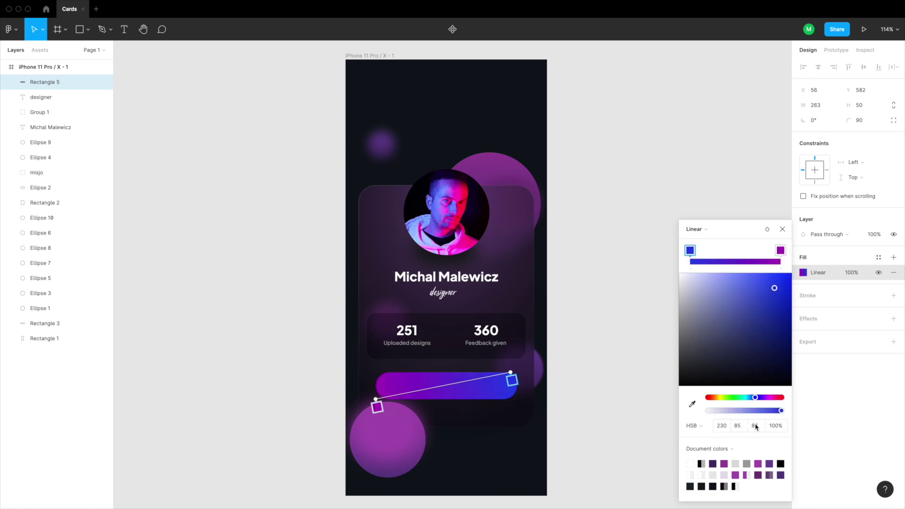
{"action": "key", "text": "Return"}
{"action": "left_click", "coordinate": [737, 427]}
{"action": "type", "text": "75"}
{"action": "key", "text": "Return"}
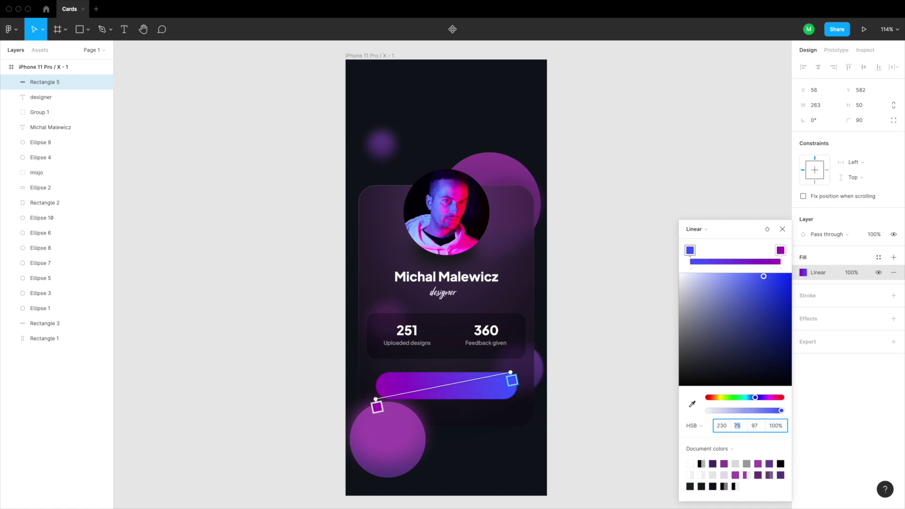
{"action": "left_click", "coordinate": [659, 300]}
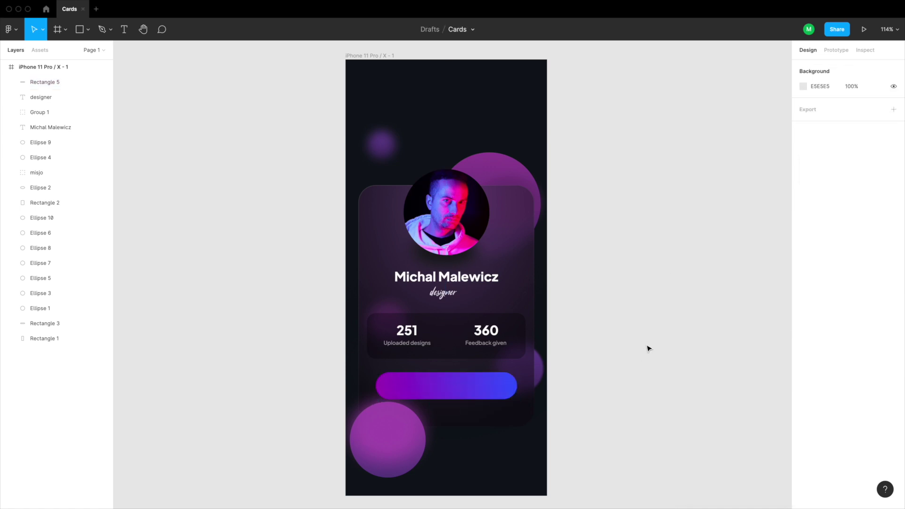
Move the lower-left circle and its blurred highlight slightly down and right, clear of the button
{"action": "left_click", "coordinate": [401, 454]}
{"action": "left_click", "coordinate": [388, 479], "text": "shift"}
{"action": "mouse_move", "coordinate": [388, 478]}
{"action": "left_mouse_down"}
{"action": "mouse_move", "coordinate": [411, 492]}
{"action": "mouse_move", "coordinate": [448, 488]}
{"action": "mouse_move", "coordinate": [392, 493]}
{"action": "left_mouse_up"}
{"action": "left_click", "coordinate": [639, 424]}
{"action": "left_click", "coordinate": [477, 395]}
{"action": "key", "text": "alt"}
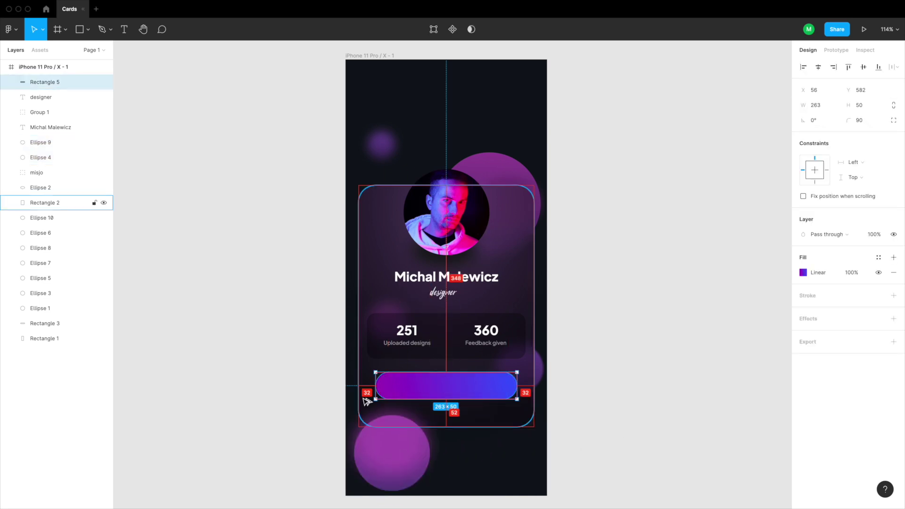
{"action": "left_click_drag", "start_coordinate": [366, 401], "coordinate": [362, 397]}
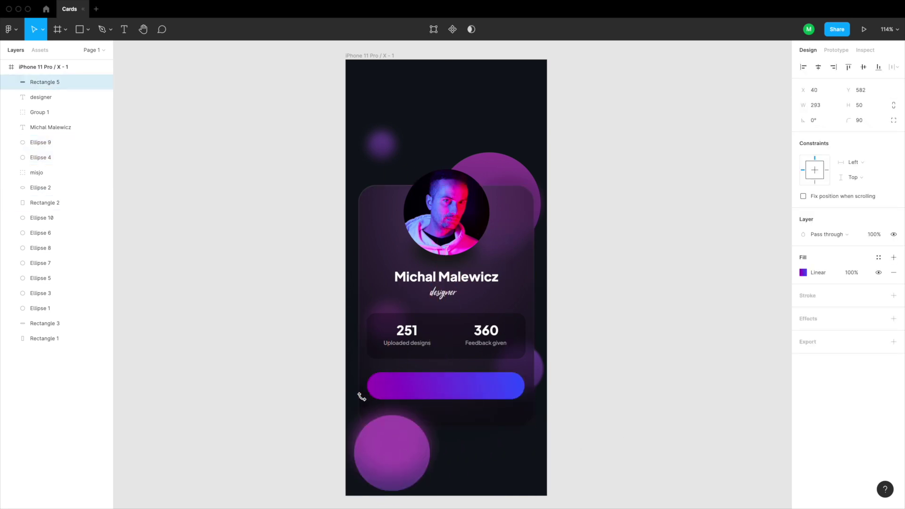
{"action": "key", "text": "super+z"}
{"action": "key", "text": "super+z"}
{"action": "key", "text": "super+z"}
{"action": "key", "text": "super+z"}
{"action": "key", "text": "super+z"}
{"action": "key", "text": "super+z"}
{"action": "key", "text": "super+z"}
{"action": "key", "text": "super+z"}
{"action": "key", "text": "super+z"}
{"action": "key", "text": "super+z"}
{"action": "key", "text": "super+z"}
{"action": "key", "text": "super+z"}
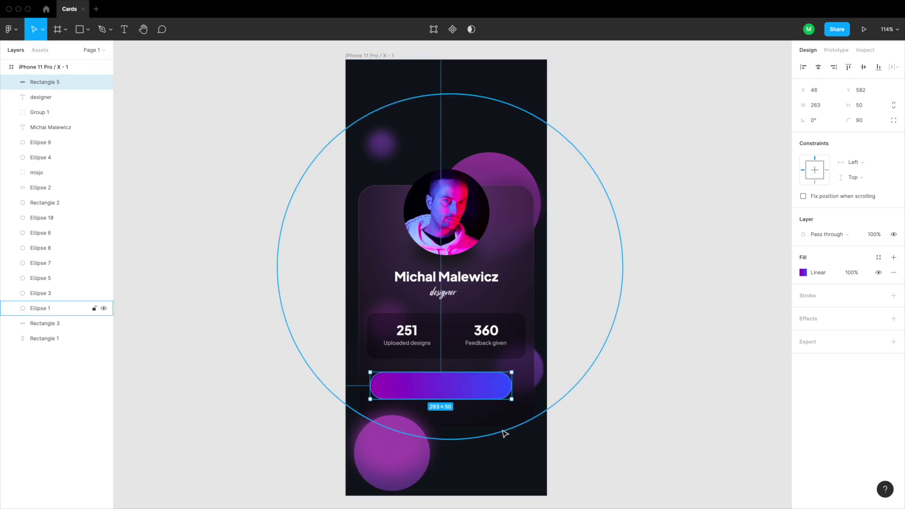
{"action": "left_click", "coordinate": [674, 380]}
Duplicate the gradient button and reshape the copy into a 263 × 21 px strip directly beneath the original
{"action": "left_click", "coordinate": [458, 393]}
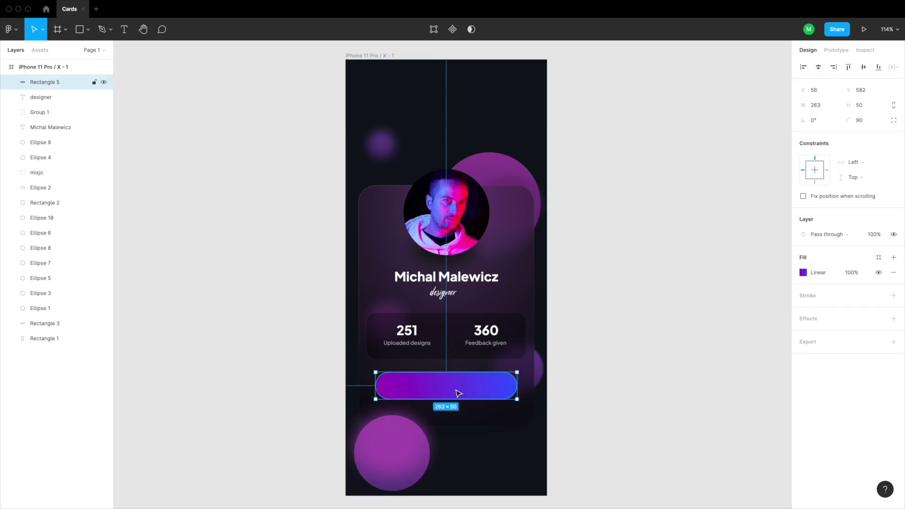
{"action": "scroll", "coordinate": [441, 407], "scroll_direction": "up", "scroll_amount": 5}
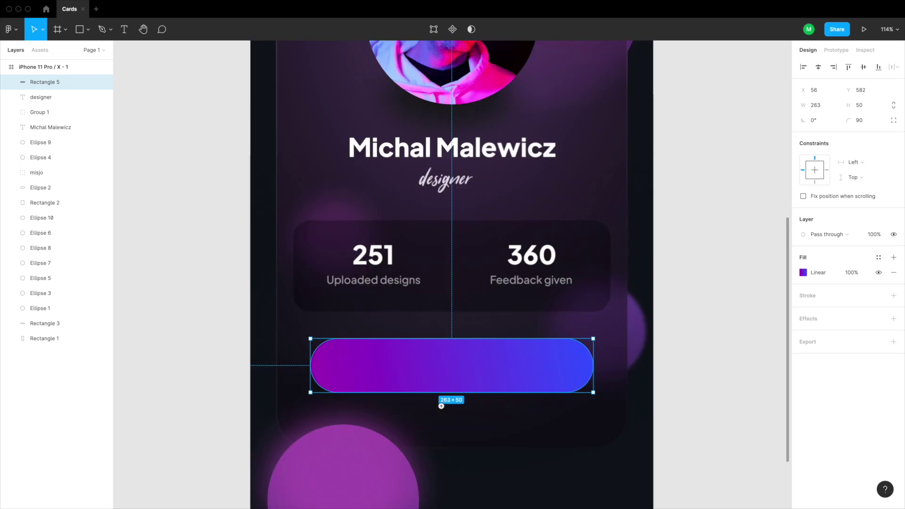
{"action": "key", "text": "ctrl+d"}
{"action": "left_click_drag", "start_coordinate": [487, 337], "coordinate": [476, 414]}
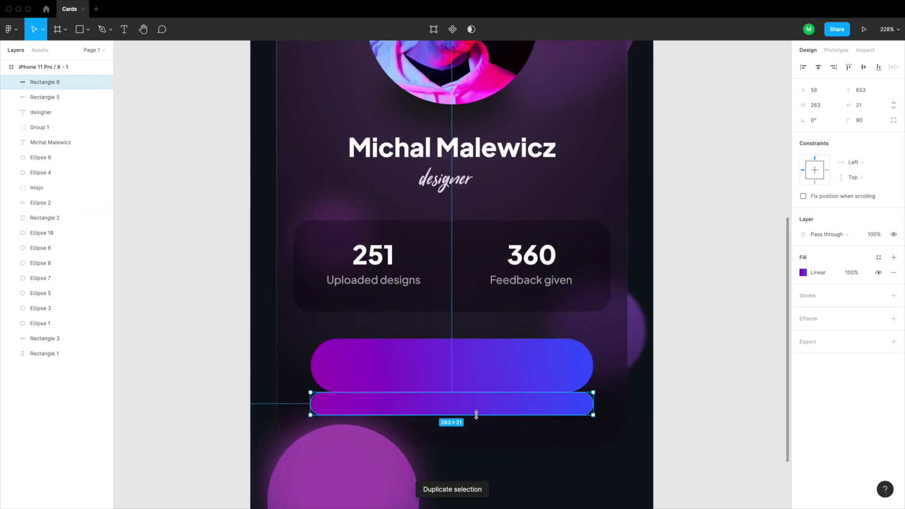
Add a layer blur of 30 to the strip beneath the button
{"action": "left_click", "coordinate": [815, 324]}
{"action": "left_click", "coordinate": [829, 336]}
{"action": "left_click", "coordinate": [823, 345]}
{"action": "left_click", "coordinate": [804, 334]}
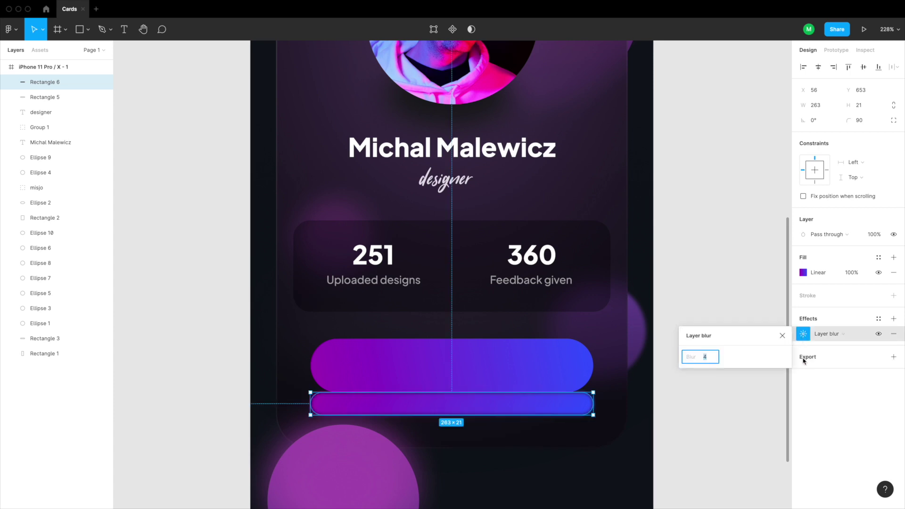
{"action": "key", "text": "Return"}
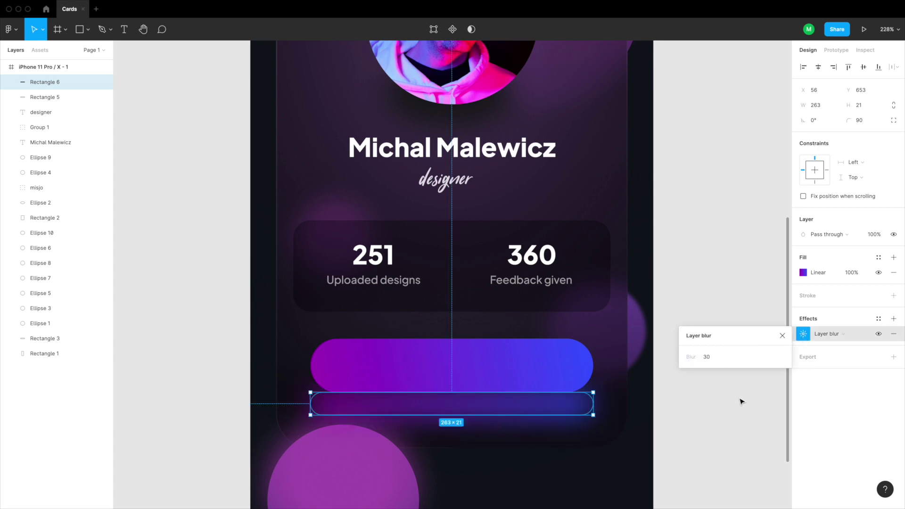
{"action": "left_click", "coordinate": [698, 424]}
Resize the blurred strip to 227 × 27 px and place it behind the gradient button at X 72, Y 635
{"action": "left_click", "coordinate": [521, 410]}
{"action": "left_click_drag", "start_coordinate": [592, 417], "coordinate": [522, 406]}
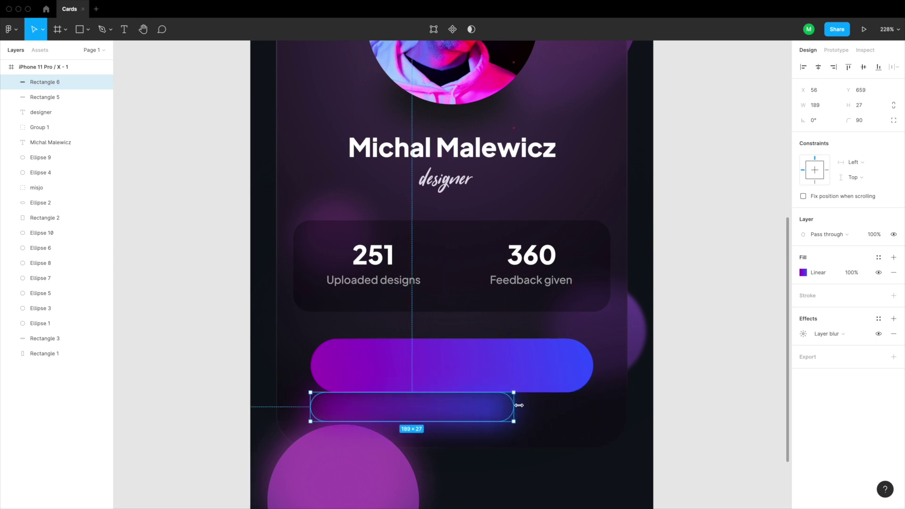
{"action": "left_click_drag", "start_coordinate": [465, 411], "coordinate": [496, 390]}
{"action": "left_click_drag", "start_coordinate": [61, 86], "coordinate": [65, 104]}
{"action": "key", "text": "shift+Left"}
{"action": "key", "text": "super+shift+Right"}
{"action": "key", "text": "super+shift+Right"}
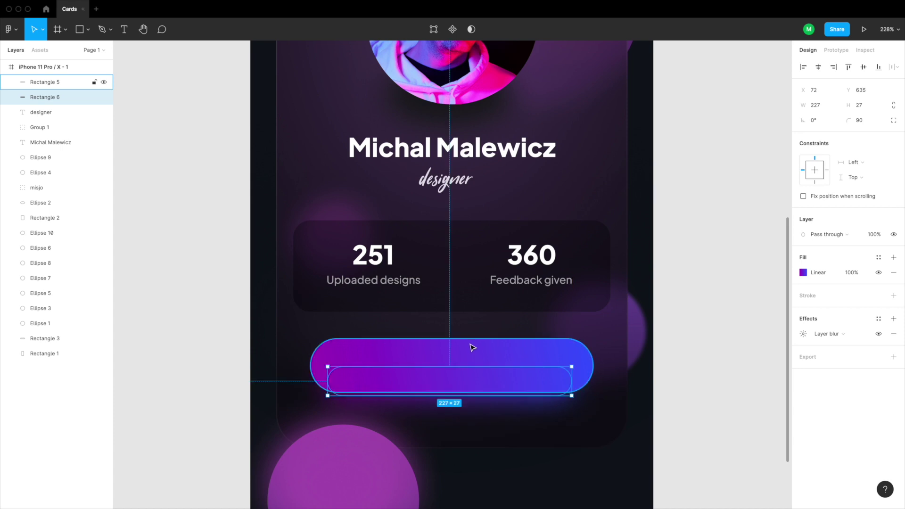
{"action": "left_click", "coordinate": [515, 376]}
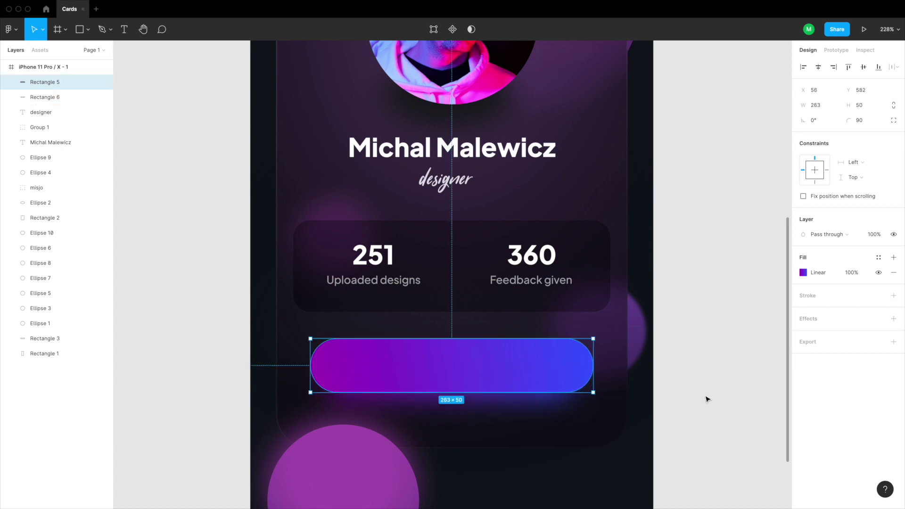
{"action": "left_click", "coordinate": [705, 399]}
Nudge the blurred strip behind the button up to Y 633
{"action": "left_click", "coordinate": [515, 400], "text": "alt"}
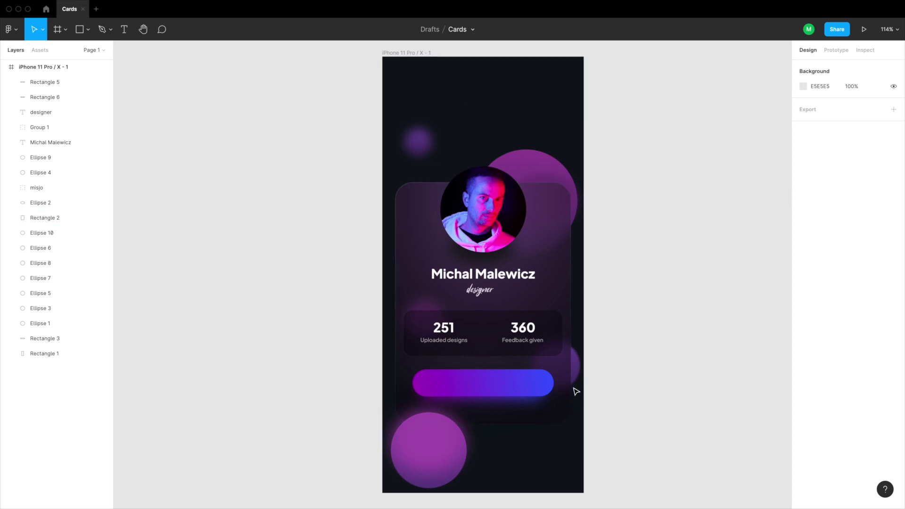
{"action": "left_click", "coordinate": [525, 398]}
{"action": "key", "text": "Up"}
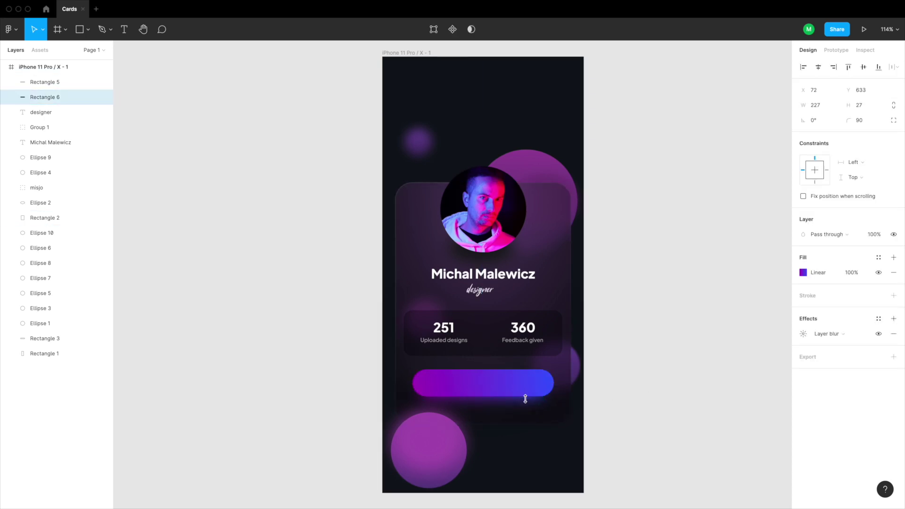
{"action": "left_click", "coordinate": [653, 384]}
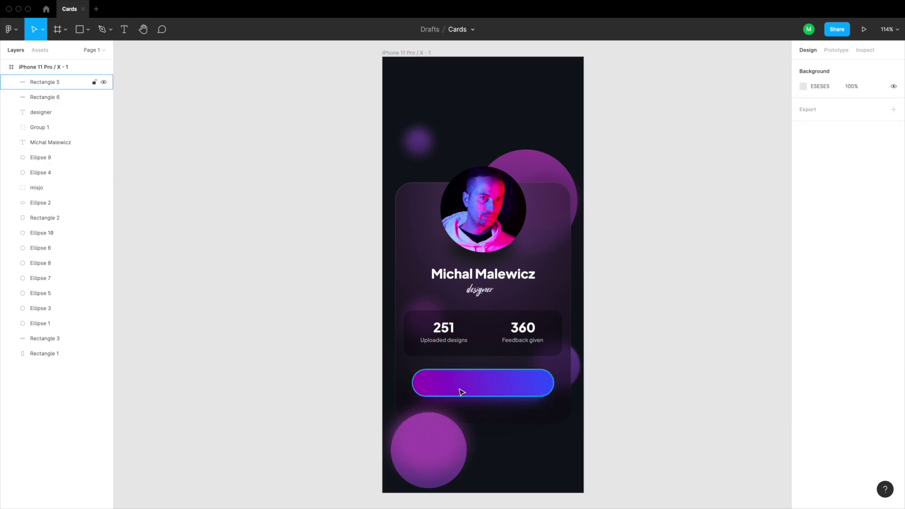
Duplicate the 251 text, take the copy out of the statistics group, place it on the gradient button and change it to "Follow"
{"action": "scroll", "coordinate": [499, 338], "scroll_direction": "down", "scroll_amount": 3}
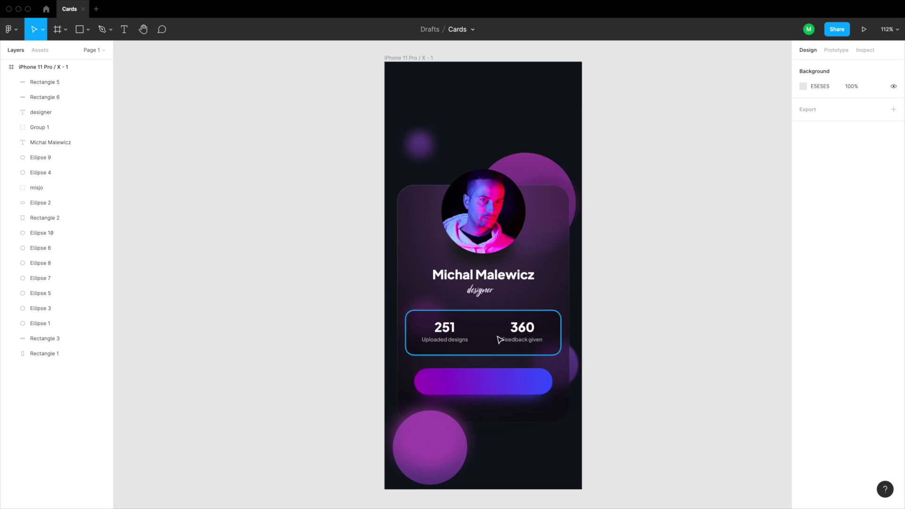
{"action": "scroll", "coordinate": [497, 360], "scroll_direction": "up", "scroll_amount": 2}
{"action": "left_click", "coordinate": [451, 323], "text": "super"}
{"action": "key", "text": "super+d"}
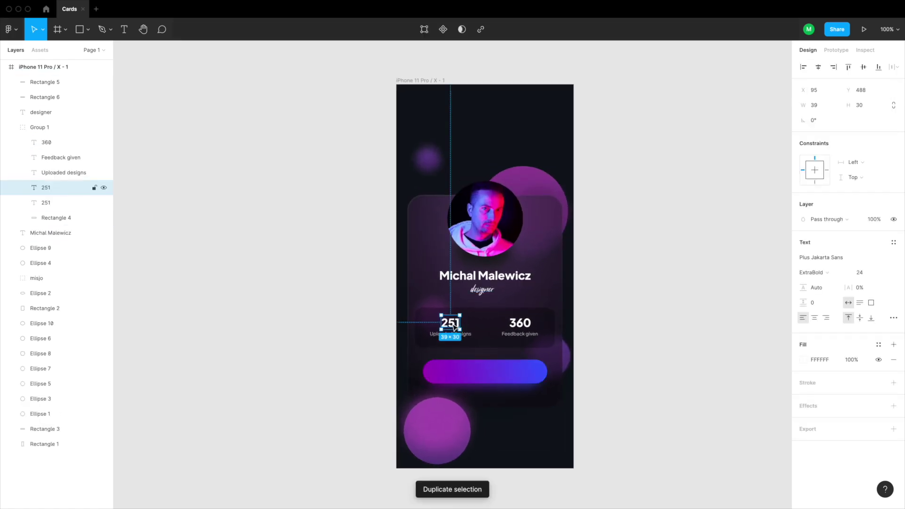
{"action": "key", "text": "super+x"}
{"action": "key", "text": "super+v"}
{"action": "left_click_drag", "start_coordinate": [486, 282], "coordinate": [483, 370]}
{"action": "double_click", "coordinate": [483, 370]}
{"action": "type", "text": "Follow"}
{"action": "key", "text": "Escape"}
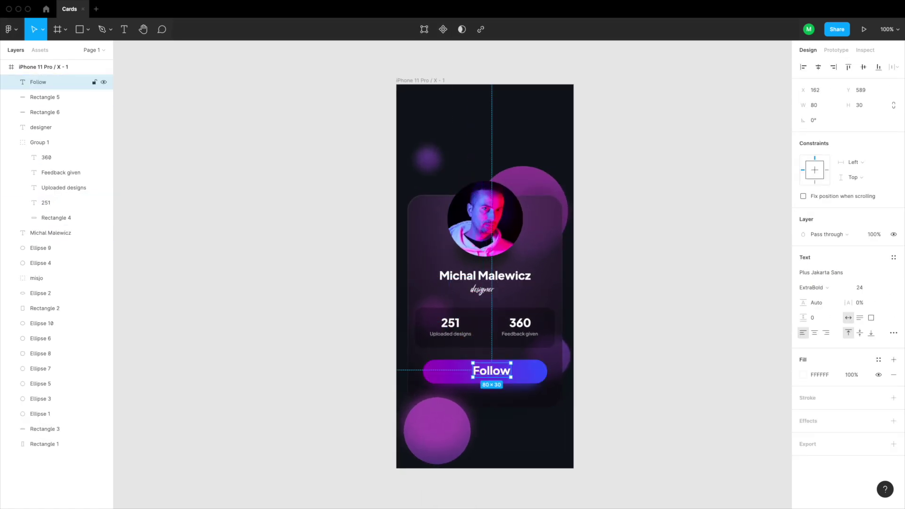
Set the Follow label's font size to 16 and centre it on the gradient button
{"action": "type", "text": "16"}
{"action": "key", "text": "Return"}
{"action": "key", "text": "1"}
{"action": "key", "text": "0"}
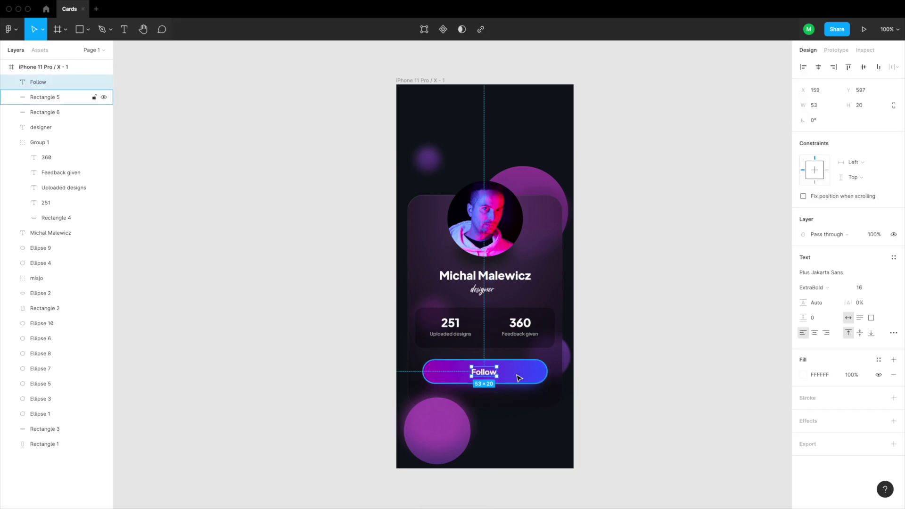
{"action": "left_click", "coordinate": [45, 97], "text": "shift"}
{"action": "left_click", "coordinate": [684, 322]}
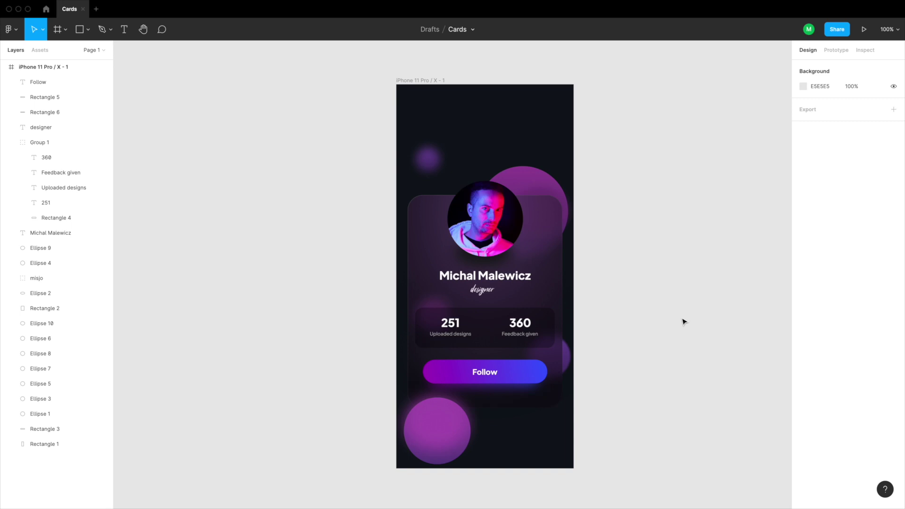
Lock the 375 × 812 px dark background rectangle
{"action": "left_click", "coordinate": [555, 465]}
{"action": "right_click", "coordinate": [553, 463]}
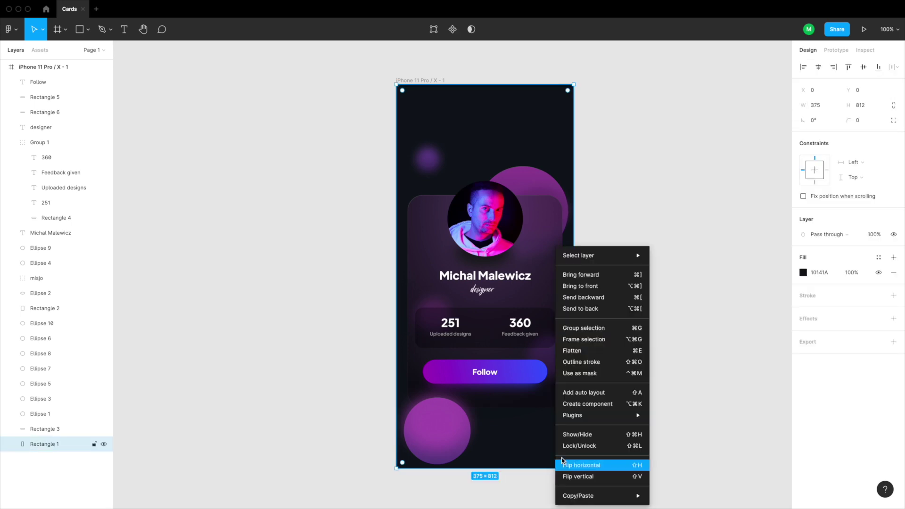
{"action": "left_click", "coordinate": [571, 447]}
Move all the card elements and circles up by 38 px together
{"action": "left_click_drag", "start_coordinate": [596, 456], "coordinate": [403, 136]}
{"action": "key", "text": "shift+Up"}
{"action": "key", "text": "shift+Up"}
{"action": "key", "text": "shift+Up"}
{"action": "key", "text": "shift+Up"}
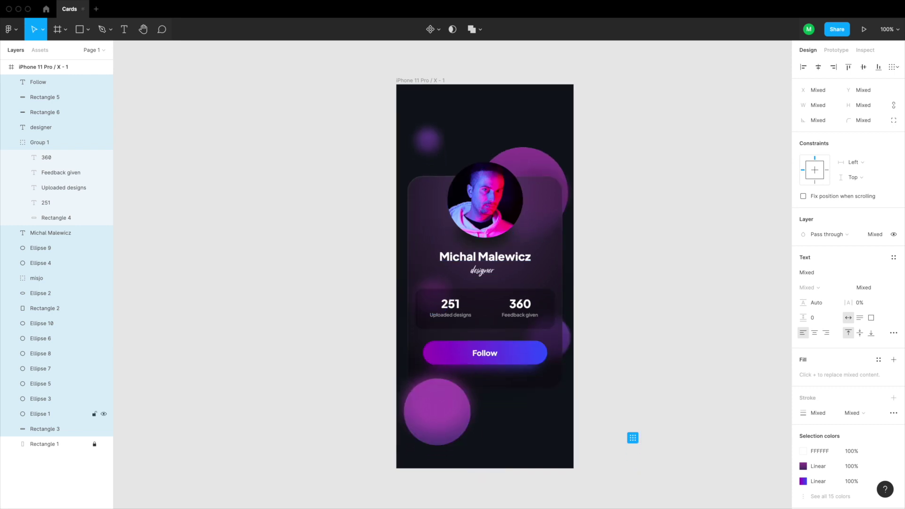
{"action": "key", "text": "Down"}
{"action": "key", "text": "Down"}
Add a light inner shadow to the Follow button's rectangle with X 4 and blur 8
{"action": "left_click", "coordinate": [606, 278]}
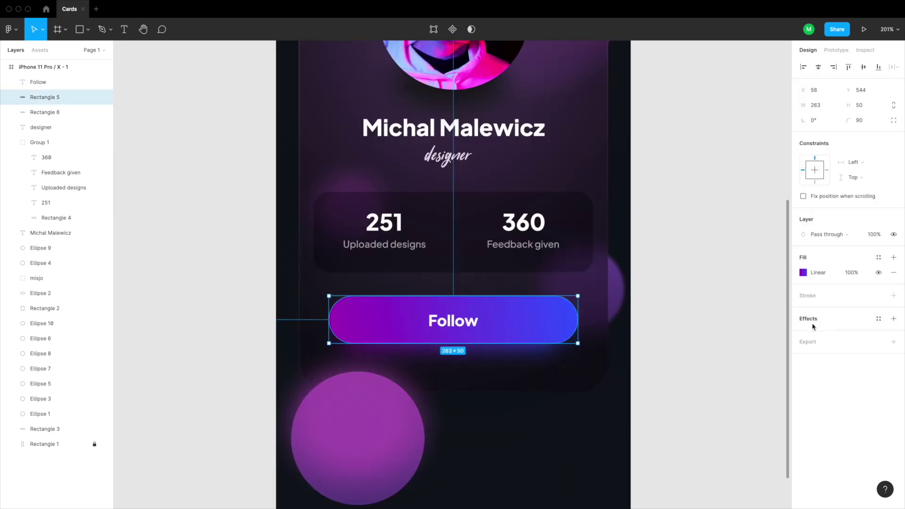
{"action": "left_click", "coordinate": [823, 333]}
{"action": "left_click", "coordinate": [829, 323]}
{"action": "left_click", "coordinate": [803, 334]}
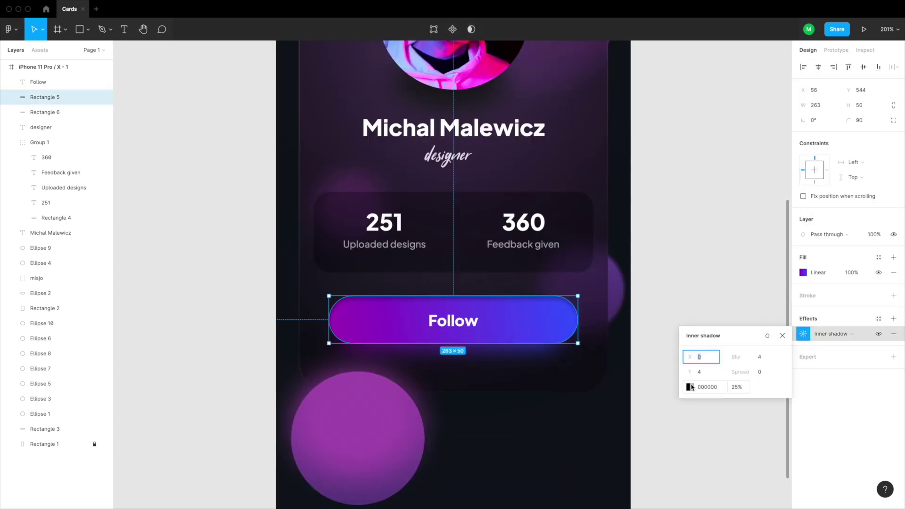
{"action": "left_click", "coordinate": [690, 387]}
{"action": "left_click", "coordinate": [571, 277]}
{"action": "left_click", "coordinate": [603, 410]}
{"action": "left_click", "coordinate": [702, 358]}
{"action": "type", "text": "4"}
{"action": "left_click", "coordinate": [763, 360]}
{"action": "type", "text": "8"}
{"action": "key", "text": "Return"}
Add a second inner shadow to the Follow button with X -4, Y -4 and blur 8
{"action": "left_click", "coordinate": [832, 333]}
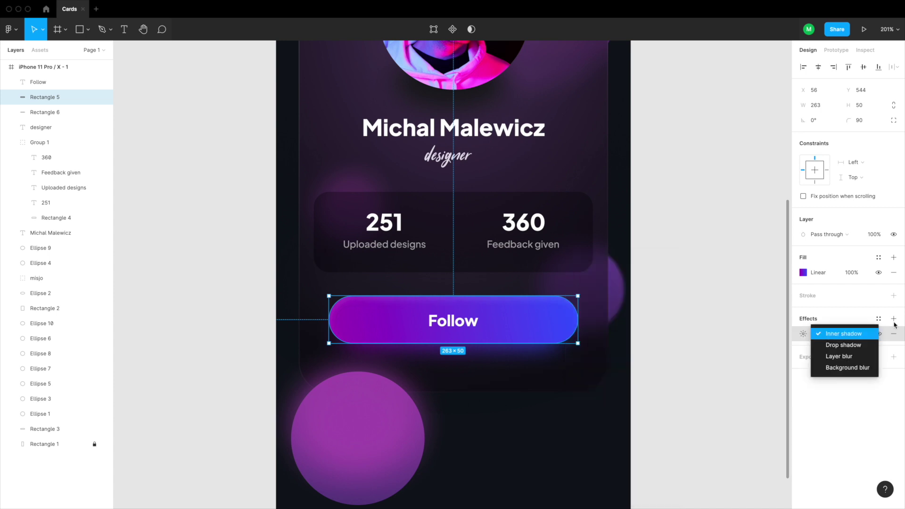
{"action": "left_click", "coordinate": [893, 319]}
{"action": "left_click", "coordinate": [833, 334]}
{"action": "left_click", "coordinate": [830, 323]}
{"action": "left_click", "coordinate": [804, 334]}
{"action": "type", "text": "-4"}
{"action": "key", "text": "Tab"}
{"action": "type", "text": "-4"}
{"action": "key", "text": "Tab"}
{"action": "type", "text": "8"}
{"action": "left_click", "coordinate": [782, 335]}
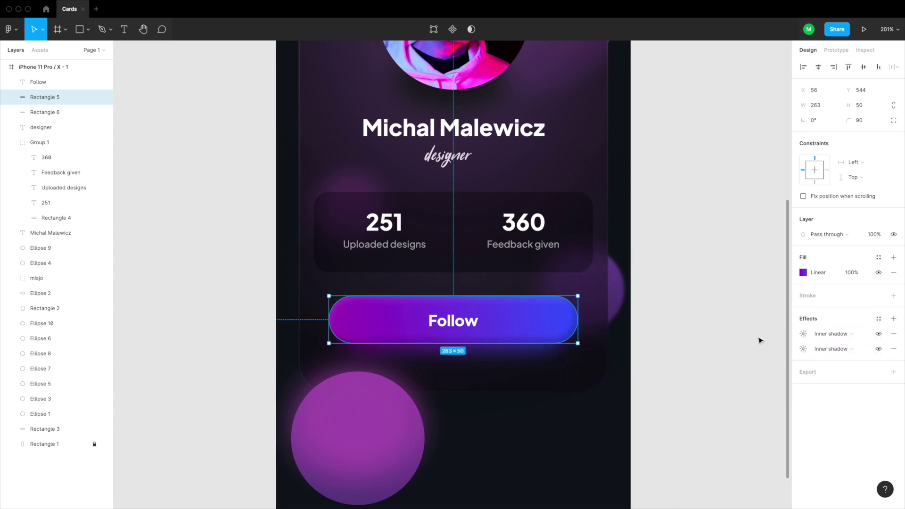
Darken the gradient stops of the blurred strip behind the button, with the purple stop at HSB 288, 80, 57
{"action": "left_click", "coordinate": [758, 338]}
{"action": "scroll", "coordinate": [497, 334], "scroll_direction": "down", "scroll_amount": 2}
{"action": "left_click", "coordinate": [497, 343]}
{"action": "left_click", "coordinate": [803, 272]}
{"action": "key", "text": "shift+Down"}
{"action": "left_click", "coordinate": [781, 251]}
{"action": "left_click", "coordinate": [756, 426]}
{"action": "key", "text": "shift+Down"}
{"action": "key", "text": "shift+Down"}
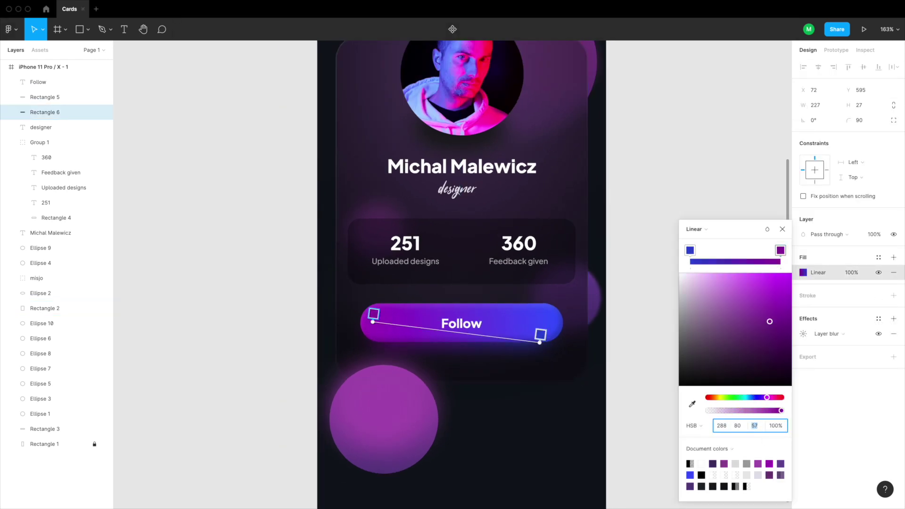
{"action": "left_click", "coordinate": [782, 229]}
{"action": "left_click", "coordinate": [655, 278]}
Duplicate the blurred strip behind the button and change the copy's fill to solid black 000000
{"action": "scroll", "coordinate": [437, 368], "scroll_direction": "up", "scroll_amount": 5}
{"action": "left_click", "coordinate": [482, 311]}
{"action": "left_click", "coordinate": [482, 329]}
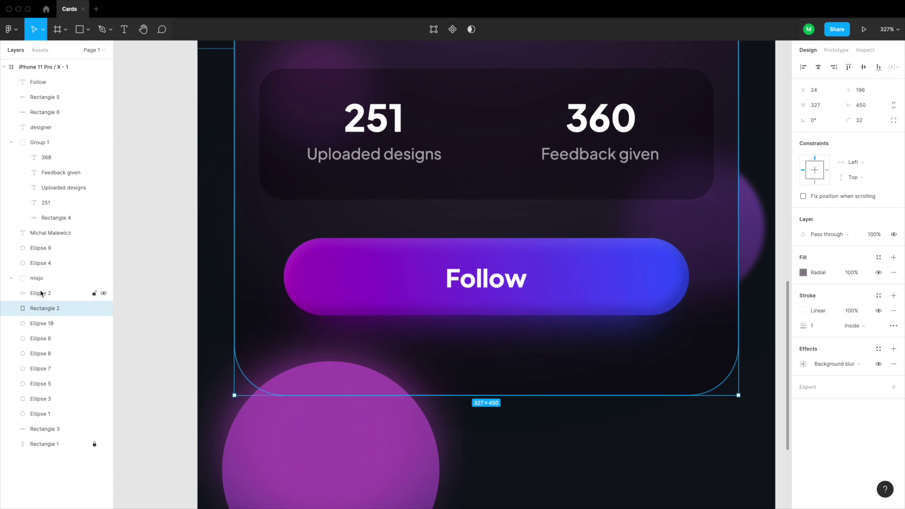
{"action": "left_click", "coordinate": [45, 112]}
{"action": "key", "text": "super+d"}
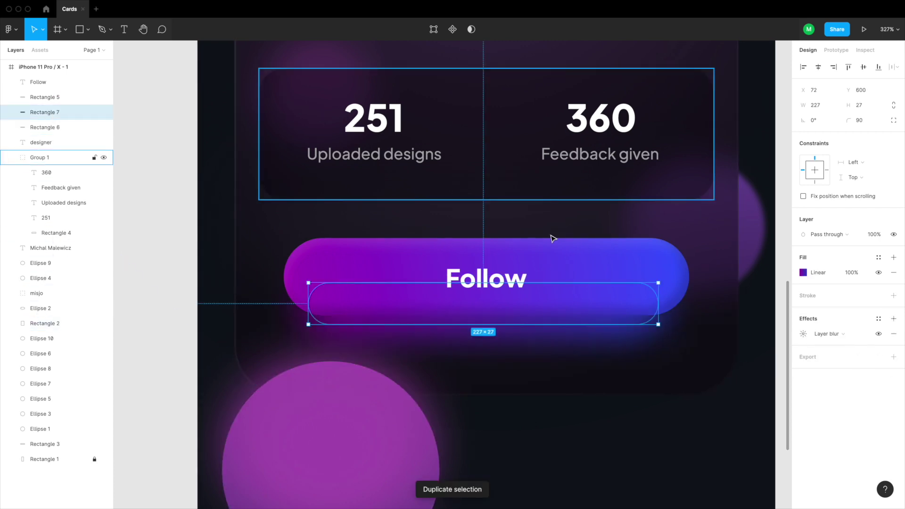
{"action": "left_click", "coordinate": [803, 272]}
{"action": "left_click", "coordinate": [695, 233]}
{"action": "left_click", "coordinate": [695, 220]}
{"action": "left_click_drag", "start_coordinate": [687, 332], "coordinate": [681, 362]}
{"action": "left_click", "coordinate": [537, 335]}
Put the black blurred strip below the coloured strip in the layer order and move it to X 52, Y 611
{"action": "left_click_drag", "start_coordinate": [55, 113], "coordinate": [56, 134]}
{"action": "key", "text": "Down"}
{"action": "key", "text": "Down"}
{"action": "key", "text": "Down"}
{"action": "key", "text": "Down"}
{"action": "key", "text": "Down"}
{"action": "key", "text": "Down"}
{"action": "key", "text": "Down"}
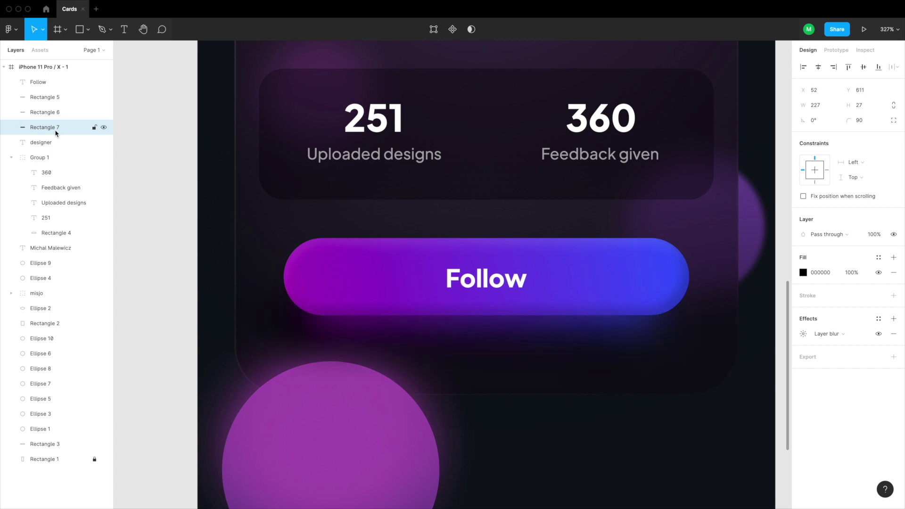
{"action": "key", "text": "shift+1"}
{"action": "left_click", "coordinate": [599, 363]}
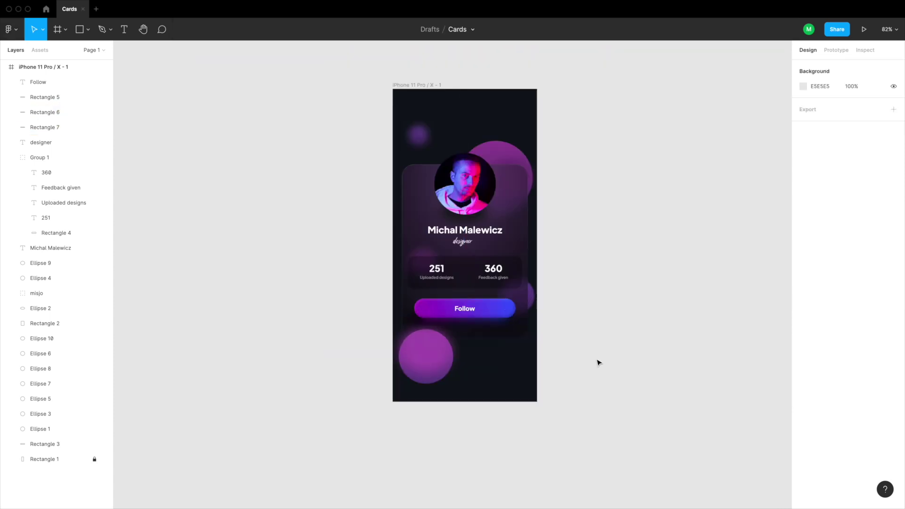
Nudge the Follow label up 1 px to Y 558
{"action": "left_click", "coordinate": [461, 307]}
{"action": "key", "text": "shift+2"}
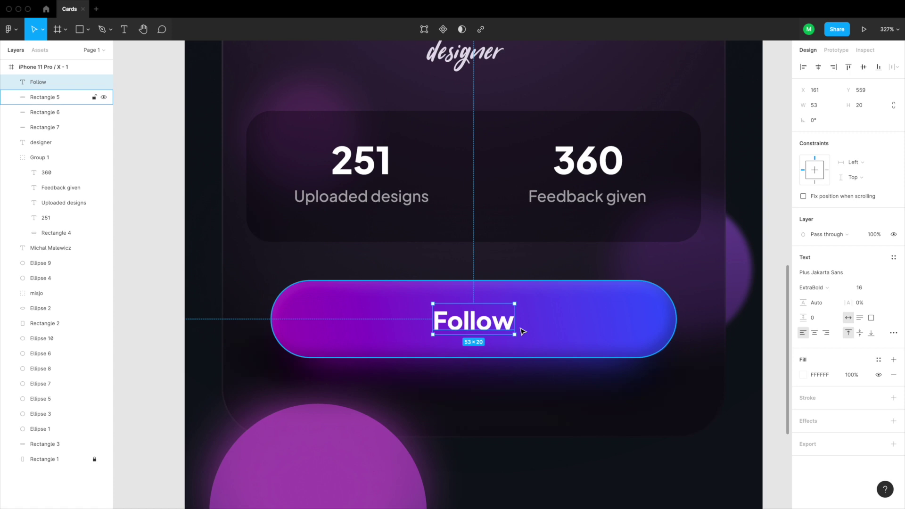
{"action": "key", "text": "Up"}
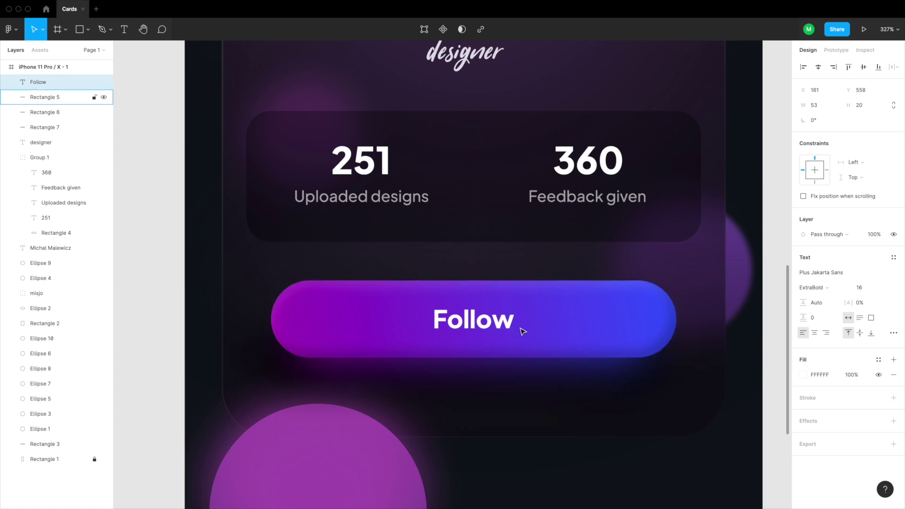
{"action": "key", "text": "shift+1"}
{"action": "left_click", "coordinate": [640, 351]}
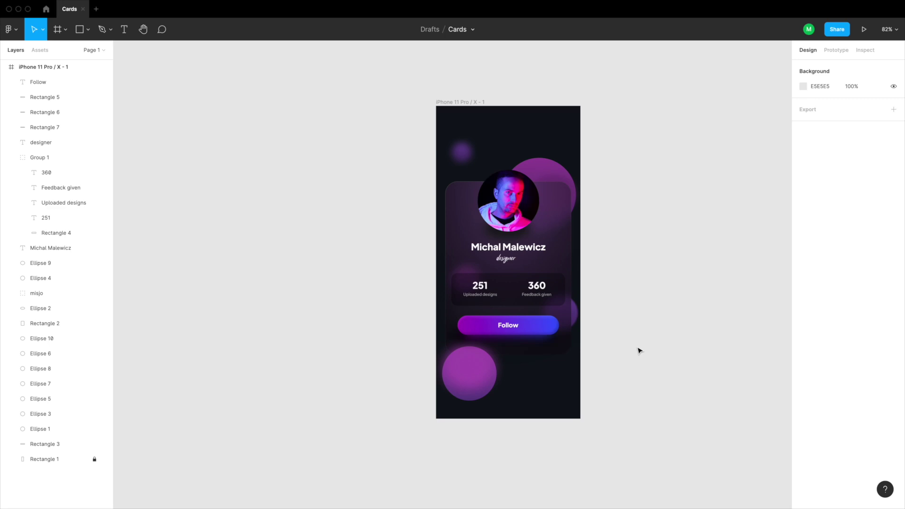
Give the lower-left and upper-right circles a brighter pink-to-purple gradient, grouping the lower-left circle with its highlight as TOP
{"action": "left_click", "coordinate": [469, 375]}
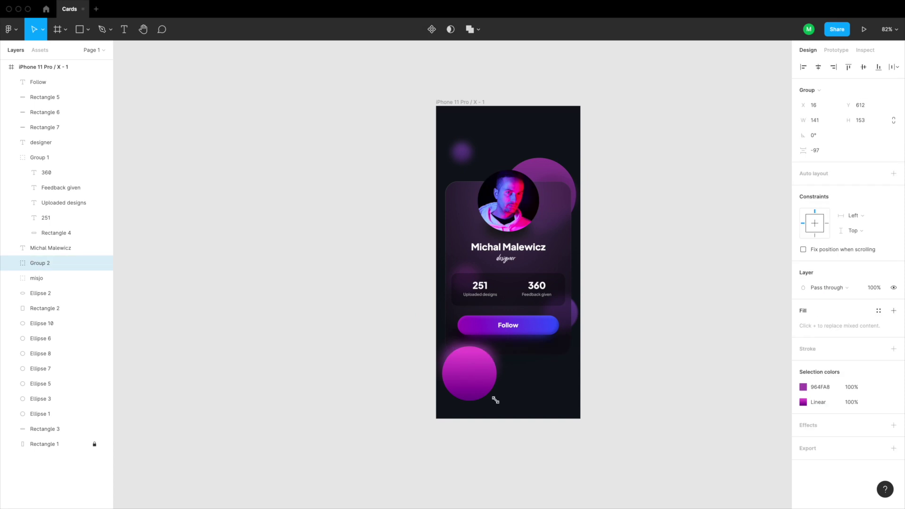
{"action": "right_click", "coordinate": [541, 161]}
{"action": "mouse_move", "coordinate": [599, 415]}
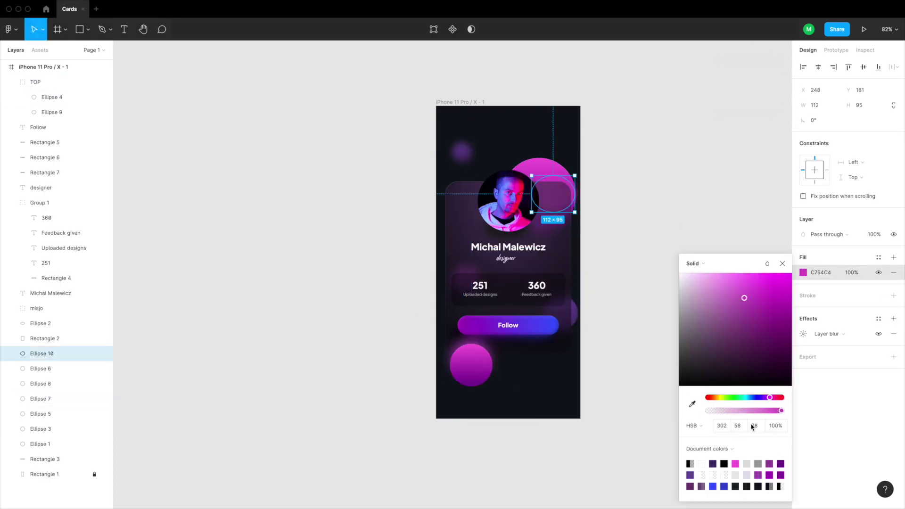
Recolour the blurred ellipse over the upper-right circle to a darker purple, 943E92
{"action": "type", "text": "68"}
{"action": "key", "text": "Return"}
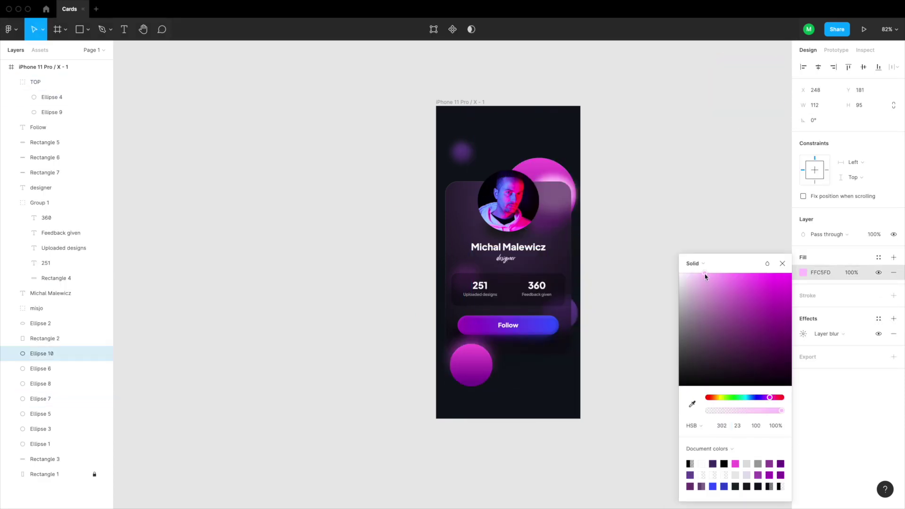
{"action": "left_click", "coordinate": [676, 208]}
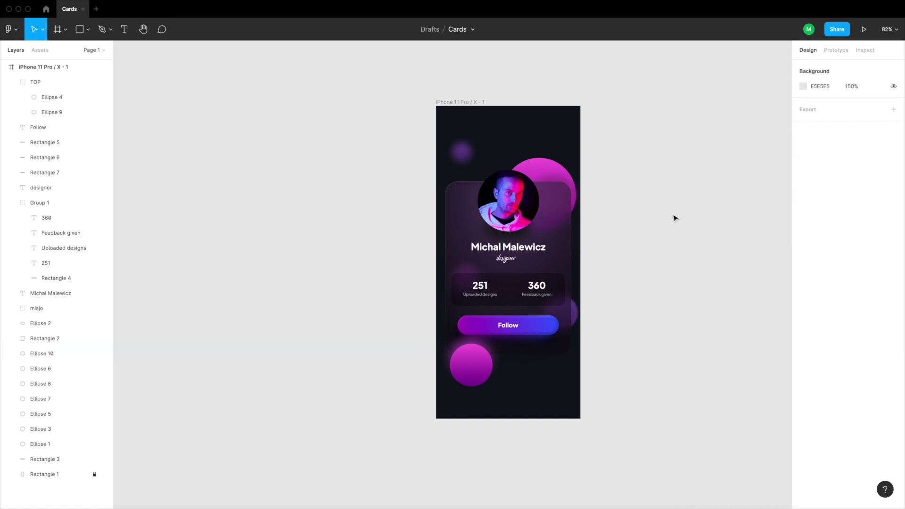
Resize the blurred ellipse over the upper-right circle to 88 × 83 px and position it at X 272, Y 183
{"action": "left_click", "coordinate": [560, 168]}
{"action": "left_click", "coordinate": [560, 168]}
{"action": "left_click_drag", "start_coordinate": [547, 219], "coordinate": [543, 223]}
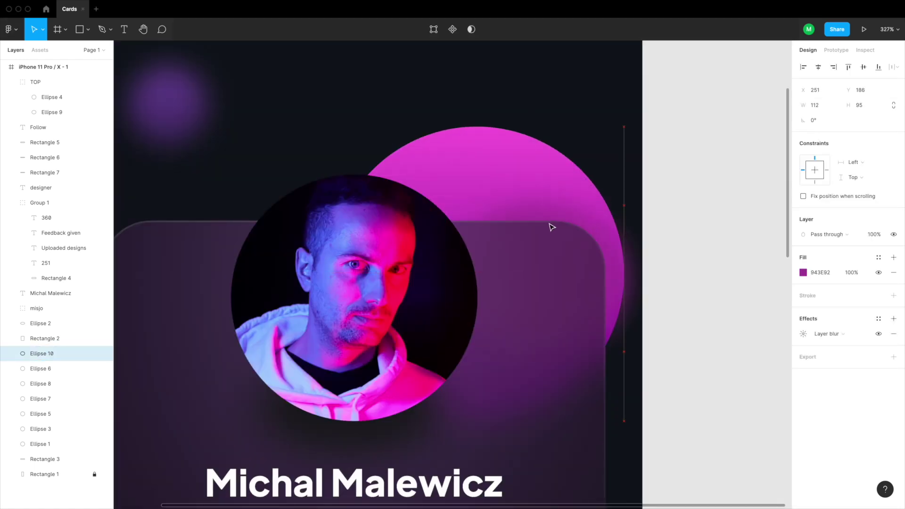
{"action": "mouse_move", "coordinate": [623, 349]}
{"action": "left_mouse_down"}
{"action": "mouse_move", "coordinate": [598, 340]}
{"action": "mouse_move", "coordinate": [606, 344]}
{"action": "left_mouse_up"}
{"action": "key", "text": "shift+Right"}
{"action": "key", "text": "shift+Up"}
{"action": "key", "text": "Down"}
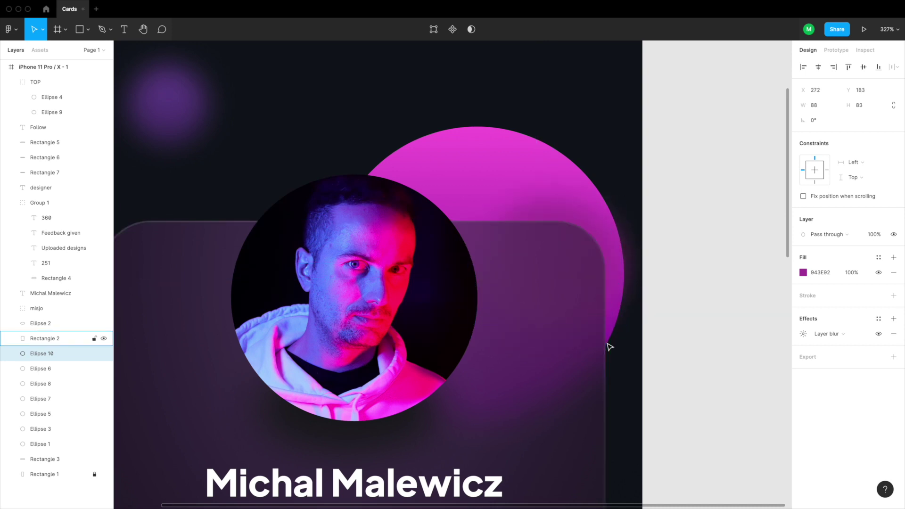
{"action": "left_click", "coordinate": [689, 264]}
Change the small blurred circle at the upper left of the frame to a more vivid purple
{"action": "scroll", "coordinate": [689, 264], "scroll_direction": "down", "scroll_amount": 5}
{"action": "scroll", "coordinate": [660, 374], "scroll_direction": "right", "scroll_amount": 3}
{"action": "left_click", "coordinate": [426, 223]}
{"action": "left_click", "coordinate": [803, 273]}
{"action": "left_click", "coordinate": [637, 388]}
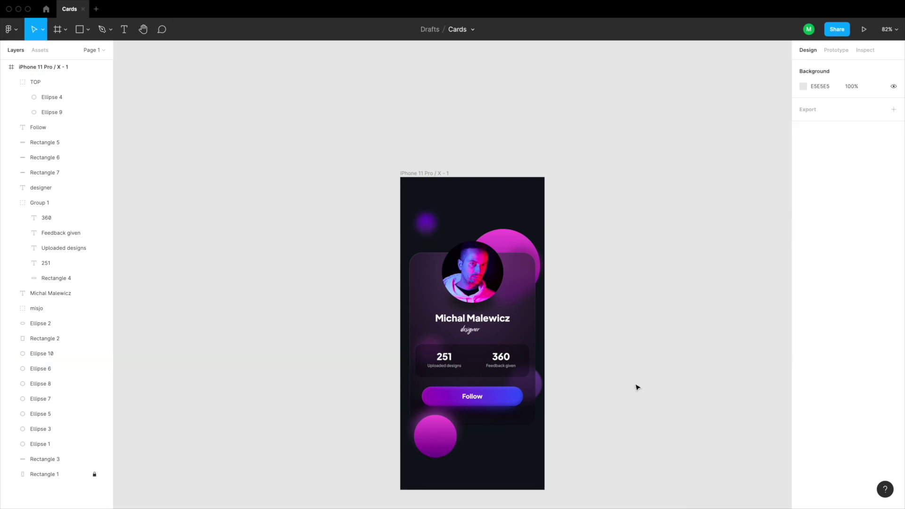
Make the circle at the card's right edge a more vivid purple and move it to X 300, Y 468
{"action": "left_click", "coordinate": [535, 385]}
{"action": "left_click", "coordinate": [803, 273]}
{"action": "left_click", "coordinate": [685, 184]}
{"action": "mouse_move", "coordinate": [536, 395]}
{"action": "left_mouse_down"}
{"action": "mouse_move", "coordinate": [544, 404]}
{"action": "mouse_move", "coordinate": [544, 385]}
{"action": "left_mouse_up"}
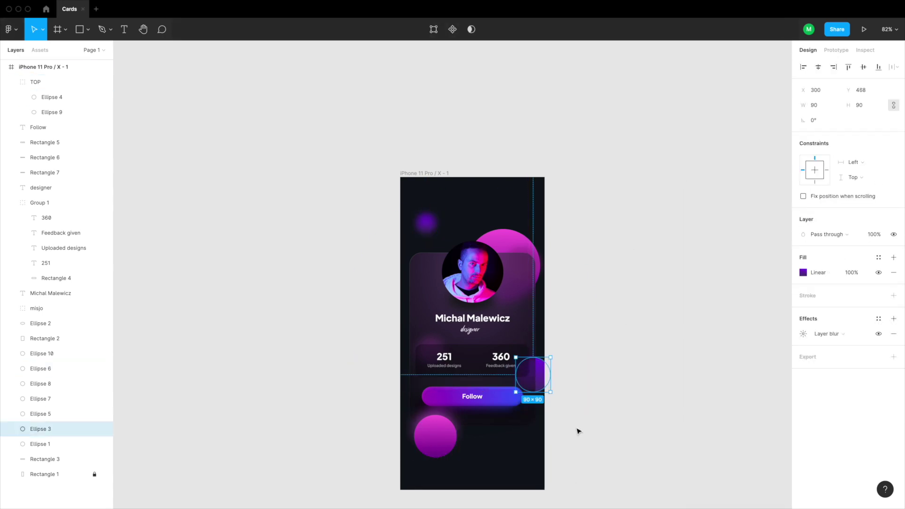
Duplicate the lower-left pink circle, shrink the copy to 34 × 34 px and place it behind the card at its left edge
{"action": "left_click", "coordinate": [436, 436]}
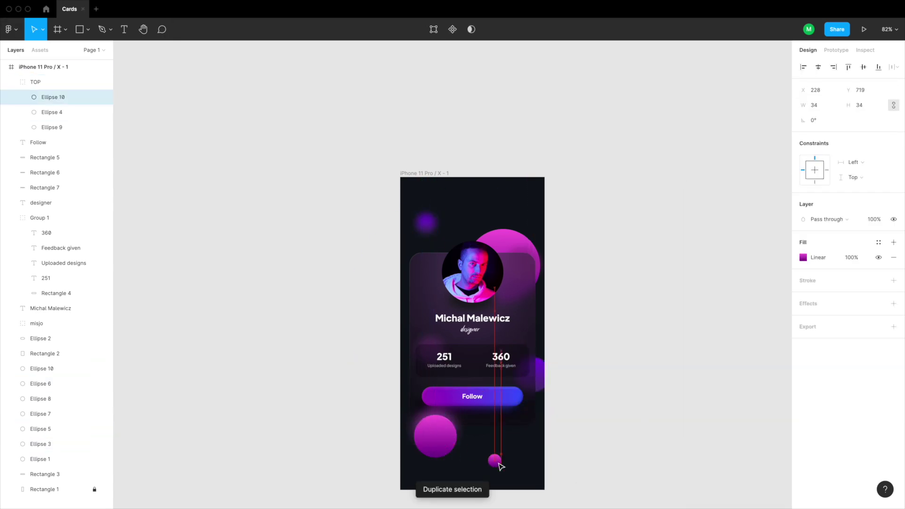
{"action": "left_click_drag", "start_coordinate": [497, 463], "coordinate": [408, 295]}
{"action": "left_click_drag", "start_coordinate": [46, 98], "coordinate": [21, 359]}
{"action": "left_click", "coordinate": [639, 245]}
Nudge the name and designer texts slightly down
{"action": "left_click", "coordinate": [470, 330]}
{"action": "left_click", "coordinate": [501, 317], "text": "shift"}
{"action": "key", "text": "Down"}
{"action": "key", "text": "Down"}
{"action": "left_click", "coordinate": [630, 357]}
Duplicate the glass card rectangle and narrow the copy to 83 × 450 px along the card's right side
{"action": "left_click", "coordinate": [524, 335]}
{"action": "key", "text": "super+d"}
{"action": "left_click_drag", "start_coordinate": [410, 354], "coordinate": [503, 354]}
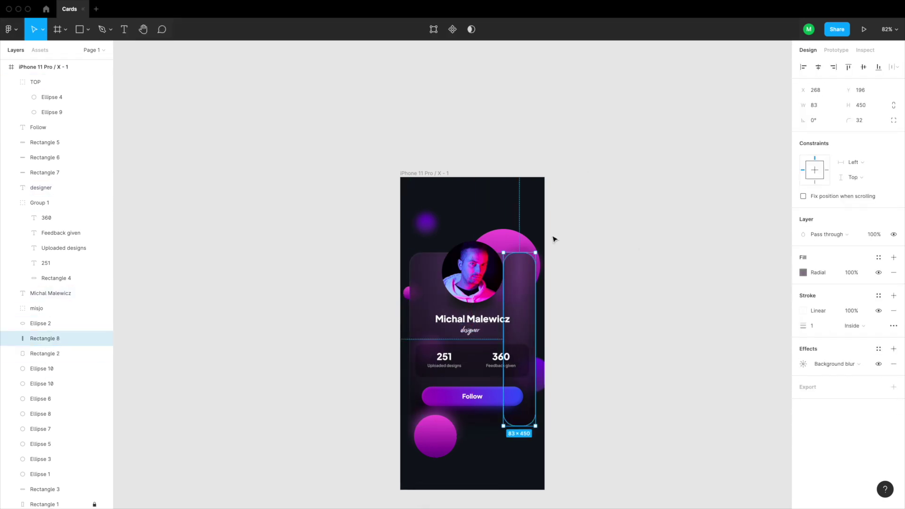
Move the narrow card copy past the main card so that only its edge peeks in at the screen's right side
{"action": "key", "text": "shift+Right"}
{"action": "key", "text": "shift+Right"}
{"action": "key", "text": "shift+Right"}
{"action": "key", "text": "shift+Right"}
{"action": "key", "text": "shift+Right"}
{"action": "key", "text": "shift+Right"}
{"action": "key", "text": "shift+Right"}
{"action": "key", "text": "shift+Right"}
{"action": "key", "text": "shift+Right"}
{"action": "key", "text": "Right"}
{"action": "key", "text": "Right"}
{"action": "key", "text": "Right"}
Duplicate the narrow side card to the screen's left edge and fine-tune both side cards to similar gaps beside the main card
{"action": "key", "text": "super+d"}
{"action": "key", "text": "shift+Left"}
{"action": "key", "text": "shift+Left"}
{"action": "key", "text": "shift+Left"}
{"action": "key", "text": "shift+Left"}
{"action": "key", "text": "shift+Left"}
{"action": "key", "text": "shift+Left"}
{"action": "key", "text": "shift+Left"}
{"action": "key", "text": "shift+Left"}
{"action": "key", "text": "shift+Left"}
{"action": "key", "text": "shift+Left"}
{"action": "key", "text": "shift+Left"}
{"action": "key", "text": "shift+Left"}
{"action": "key", "text": "shift+Left"}
{"action": "key", "text": "shift+Left"}
{"action": "key", "text": "shift+Left"}
{"action": "key", "text": "shift+Left"}
{"action": "key", "text": "shift+Left"}
{"action": "key", "text": "shift+Left"}
{"action": "key", "text": "shift+Left"}
{"action": "key", "text": "shift+Left"}
{"action": "key", "text": "Right"}
{"action": "key", "text": "Right"}
{"action": "left_click", "coordinate": [541, 333]}
{"action": "key", "text": "Left"}
{"action": "key", "text": "Left"}
Shorten both side cards together and shift them down so they sit vertically centred beside the main card
{"action": "left_click", "coordinate": [404, 313], "text": "shift"}
{"action": "key", "text": "super+shift+Up"}
{"action": "key", "text": "super+shift+Up"}
{"action": "key", "text": "super+shift+Up"}
{"action": "key", "text": "super+shift+Up"}
{"action": "key", "text": "super+shift+Up"}
{"action": "key", "text": "super+shift+Up"}
{"action": "key", "text": "super+shift+Up"}
{"action": "key", "text": "shift+Down"}
{"action": "key", "text": "shift+Down"}
{"action": "left_click", "coordinate": [631, 218]}
Try 30% opacity on the large lower-left pink circle and undo it
{"action": "left_click", "coordinate": [430, 446]}
{"action": "key", "text": "3"}
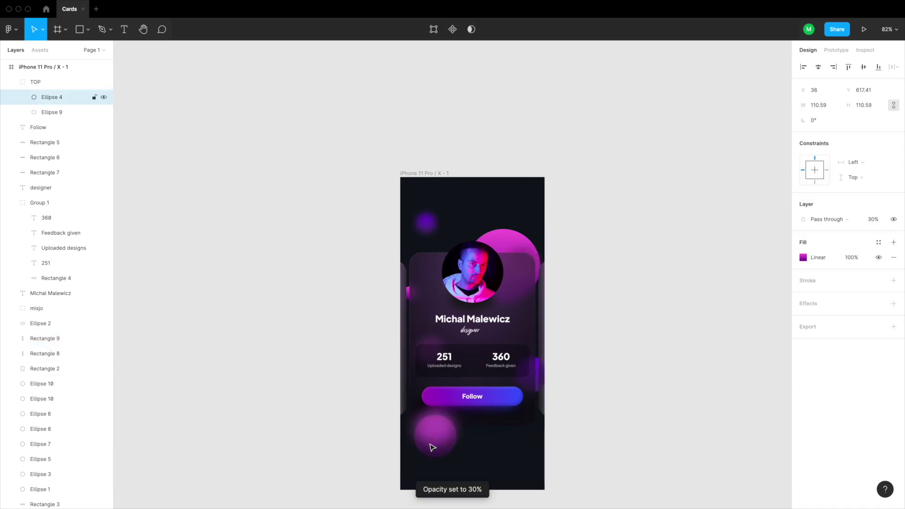
{"action": "key", "text": "super+z"}
Tone down the lower-left circle's gradient to a duller pink fading into dark purple
{"action": "left_click", "coordinate": [804, 257]}
{"action": "left_click", "coordinate": [742, 426]}
{"action": "key", "text": "shift+Down"}
{"action": "key", "text": "shift+Down"}
{"action": "left_click", "coordinate": [781, 250]}
{"action": "key", "text": "shift+Down"}
{"action": "key", "text": "shift+Down"}
{"action": "left_click", "coordinate": [738, 424]}
{"action": "left_click", "coordinate": [628, 416]}
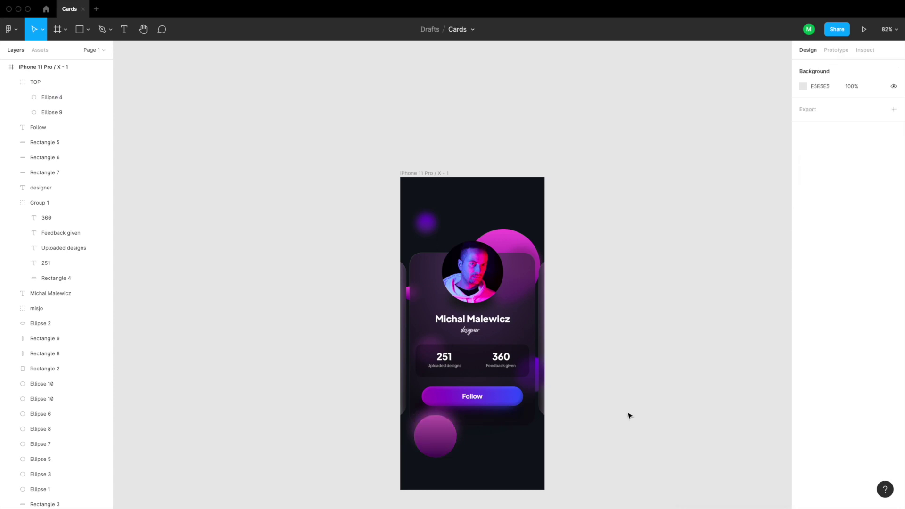
Shift the hue in the lower-left circle's gradient slightly
{"action": "left_click", "coordinate": [435, 413]}
{"action": "left_click", "coordinate": [803, 257]}
{"action": "left_click_drag", "start_coordinate": [769, 397], "coordinate": [766, 397]}
{"action": "left_click", "coordinate": [781, 260]}
Try repositioning and recoloring the lower-left circle's gradient, and undo both changes
{"action": "scroll", "coordinate": [428, 435], "scroll_direction": "up", "scroll_amount": 5}
{"action": "left_click_drag", "start_coordinate": [457, 351], "coordinate": [457, 364]}
{"action": "left_click", "coordinate": [803, 257]}
{"action": "left_click", "coordinate": [754, 341]}
{"action": "left_click", "coordinate": [253, 380]}
{"action": "scroll", "coordinate": [253, 380], "scroll_direction": "down", "scroll_amount": 5}
{"action": "key", "text": "super+z"}
{"action": "key", "text": "super+z"}
{"action": "left_click", "coordinate": [581, 372]}
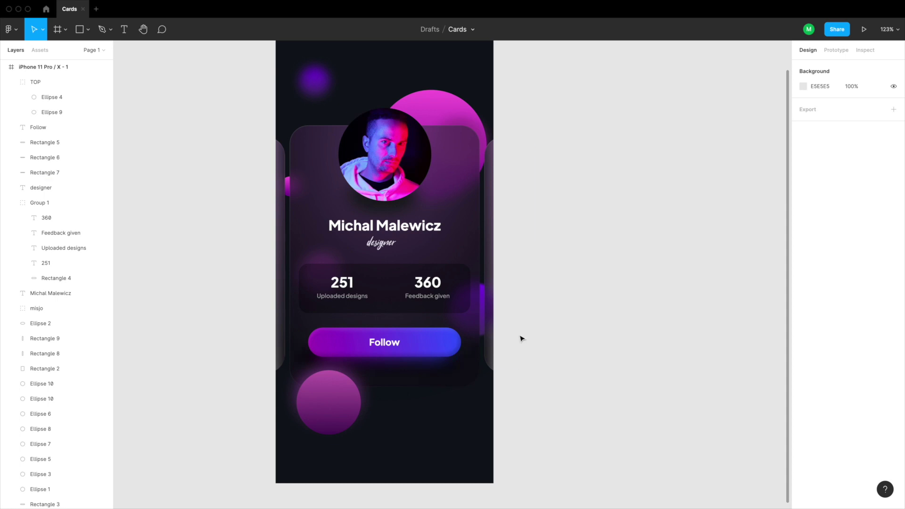
Move the right-edge purple circle lower and the lower-left circle slightly outward, and add a small pink circle copy below the card at 20% opacity
{"action": "left_click_drag", "start_coordinate": [483, 309], "coordinate": [497, 350]}
{"action": "left_click_drag", "start_coordinate": [317, 395], "coordinate": [302, 398]}
{"action": "left_click", "coordinate": [363, 401]}
{"action": "left_click_drag", "start_coordinate": [289, 188], "coordinate": [363, 436], "text": "alt"}
{"action": "key", "text": "2"}
Try a glass header bar behind the Designers title using a copy of the card rectangle, and delete it
{"action": "left_click", "coordinate": [396, 410]}
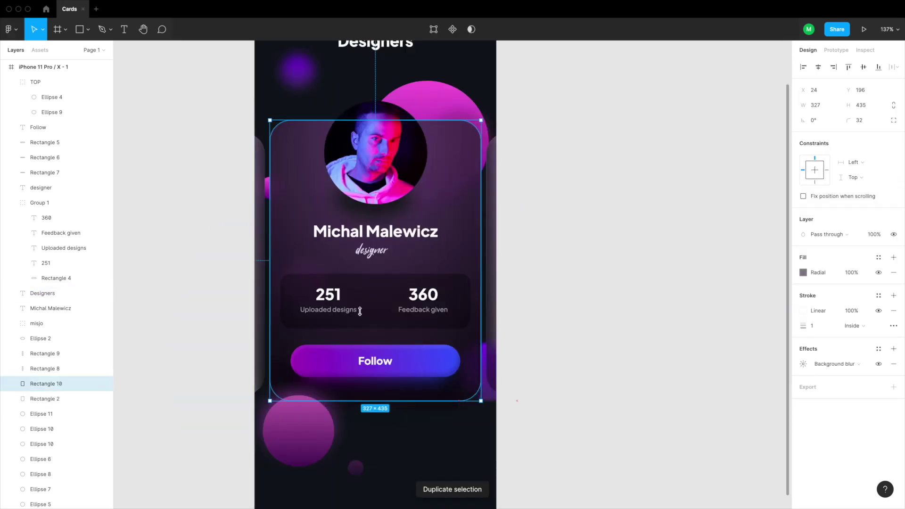
{"action": "scroll", "coordinate": [434, 250], "scroll_direction": "up", "scroll_amount": 5}
{"action": "left_click", "coordinate": [430, 289]}
{"action": "left_click", "coordinate": [502, 268]}
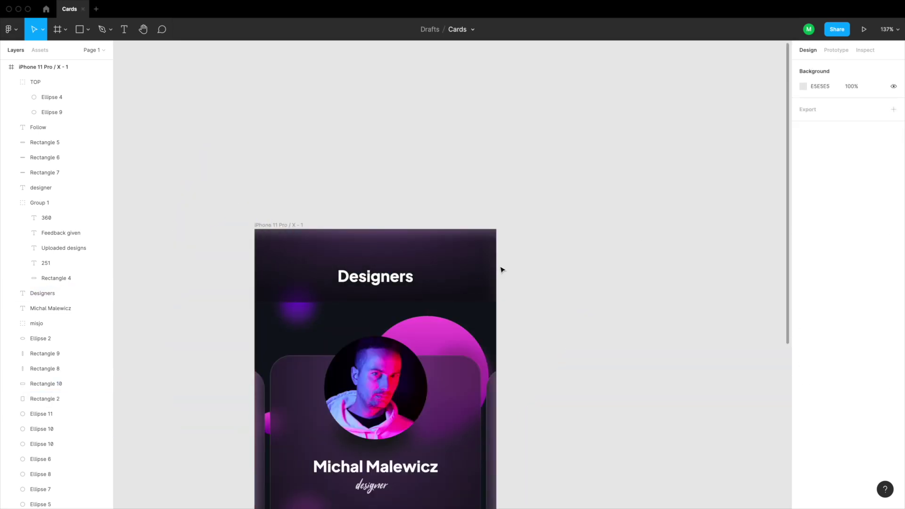
{"action": "left_click", "coordinate": [472, 269]}
{"action": "left_click_drag", "start_coordinate": [498, 205], "coordinate": [496, 229]}
{"action": "left_click", "coordinate": [250, 278]}
{"action": "left_click", "coordinate": [302, 318]}
{"action": "left_click", "coordinate": [341, 267]}
{"action": "key", "text": "BackSpace"}
Draw a 1347 × 1245 frame beside the phone screen and fill it with the screen's dark background color, 101419
{"action": "scroll", "coordinate": [456, 291], "scroll_direction": "down", "scroll_amount": 10}
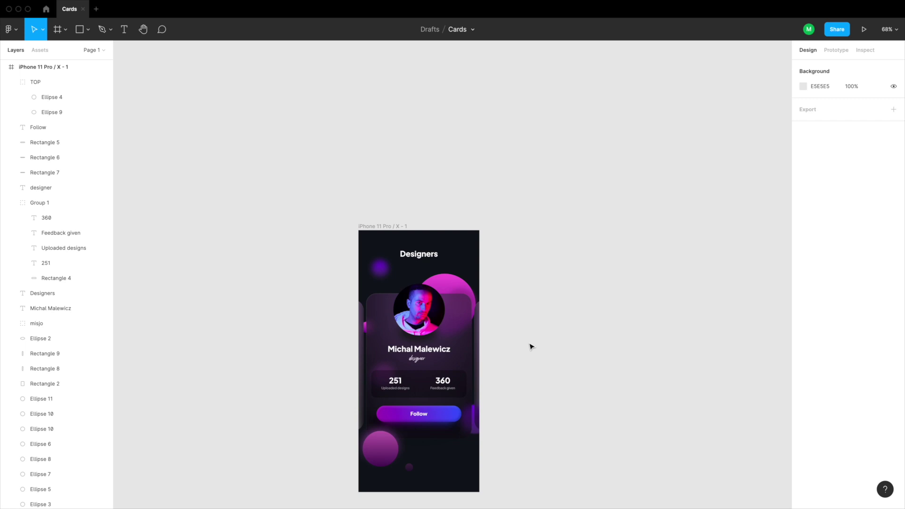
{"action": "key", "text": "f"}
{"action": "left_click_drag", "start_coordinate": [388, 218], "coordinate": [605, 418]}
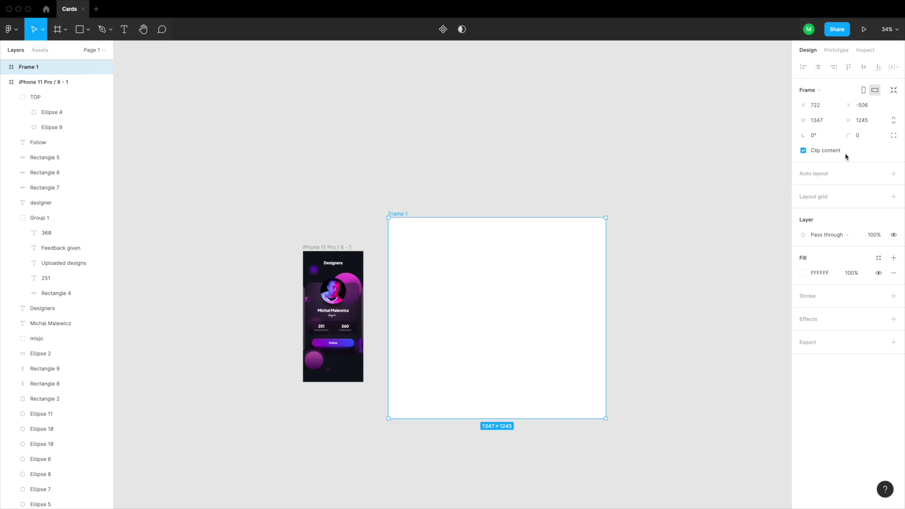
{"action": "left_click", "coordinate": [802, 273]}
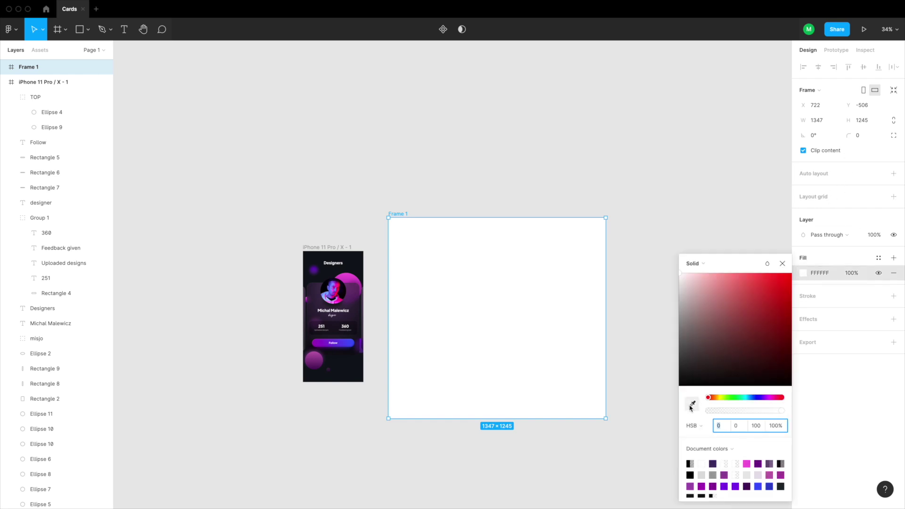
{"action": "left_click", "coordinate": [691, 405]}
{"action": "left_click", "coordinate": [315, 255]}
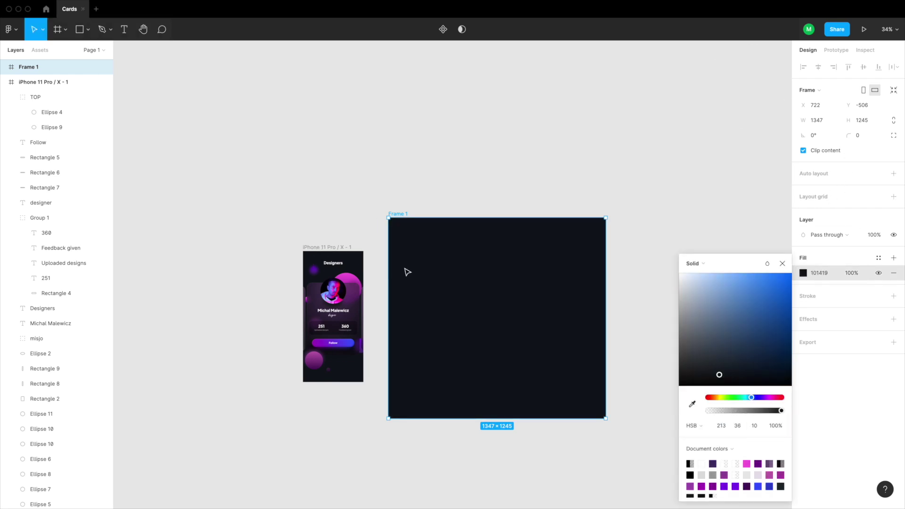
Draw a tall 464 × 903 px rectangle inside the dark frame as the phone body
{"action": "left_click", "coordinate": [511, 179]}
{"action": "key", "text": "r"}
{"action": "mouse_move", "coordinate": [449, 247]}
{"action": "left_mouse_down"}
{"action": "mouse_move", "coordinate": [491, 346]}
{"action": "mouse_move", "coordinate": [524, 393]}
{"action": "left_mouse_up"}
Rename the phone screen frame to 1 and export it as an image
{"action": "left_click", "coordinate": [283, 242]}
{"action": "double_click", "coordinate": [317, 253]}
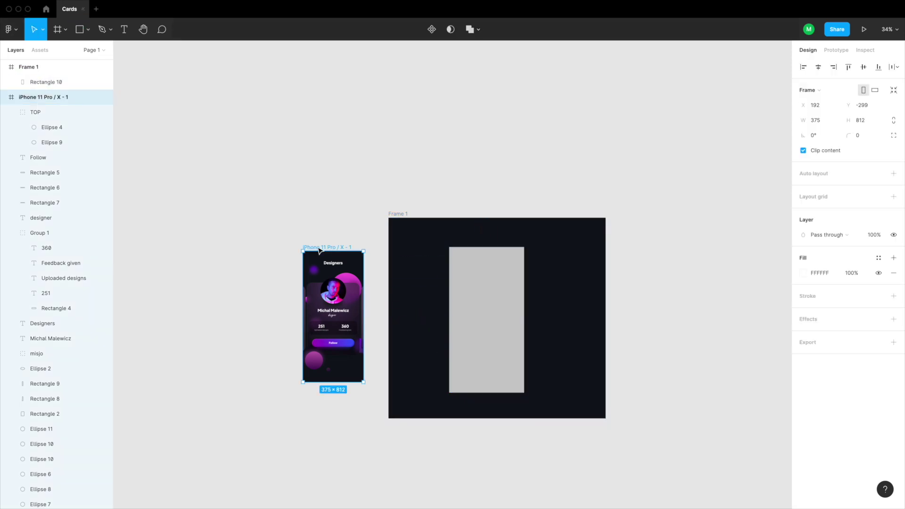
{"action": "type", "text": "1"}
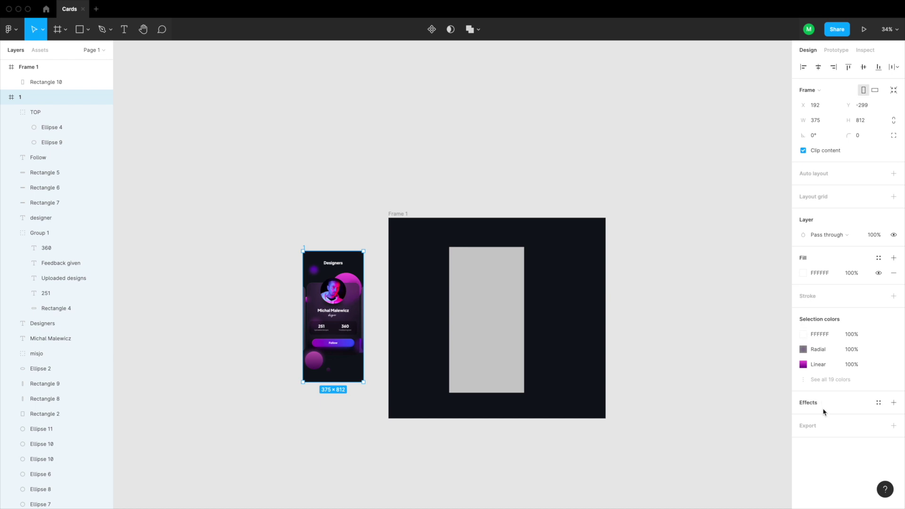
{"action": "left_click", "coordinate": [826, 428]}
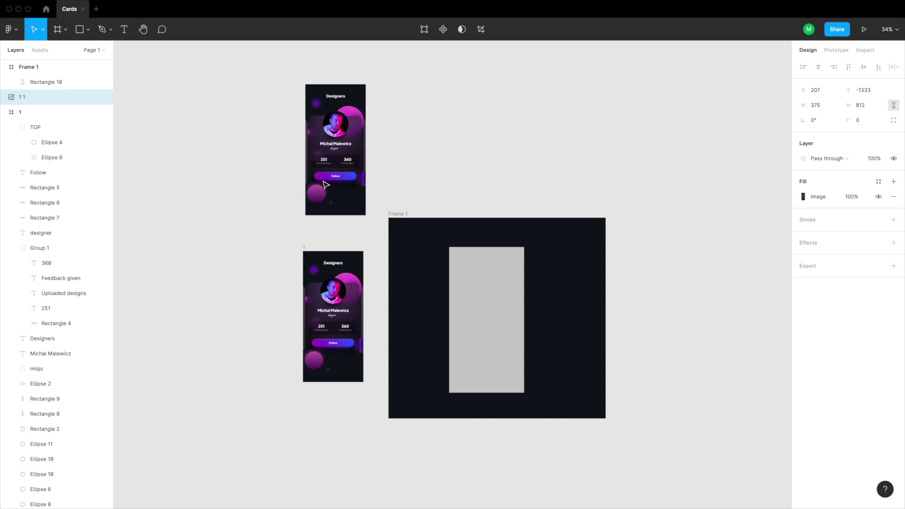
Place the exported screen image over the grey rectangle at X 421, Y 228 and round its corners to 32
{"action": "left_click_drag", "start_coordinate": [326, 185], "coordinate": [477, 337]}
{"action": "left_click", "coordinate": [645, 377]}
{"action": "key", "text": "plus"}
{"action": "left_click", "coordinate": [510, 302]}
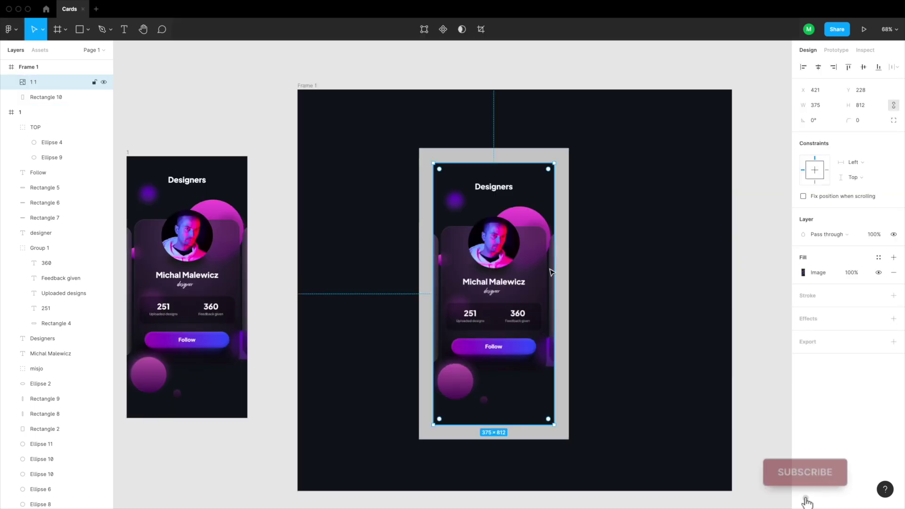
{"action": "left_click", "coordinate": [864, 121]}
{"action": "type", "text": "32"}
{"action": "key", "text": "Return"}
Reposition the grey phone body to X 397, Y 204 and resize it to 423 × 860 px for an even border around the screen image
{"action": "left_click", "coordinate": [563, 184]}
{"action": "key", "text": "shift+Right"}
{"action": "key", "text": "shift+Right"}
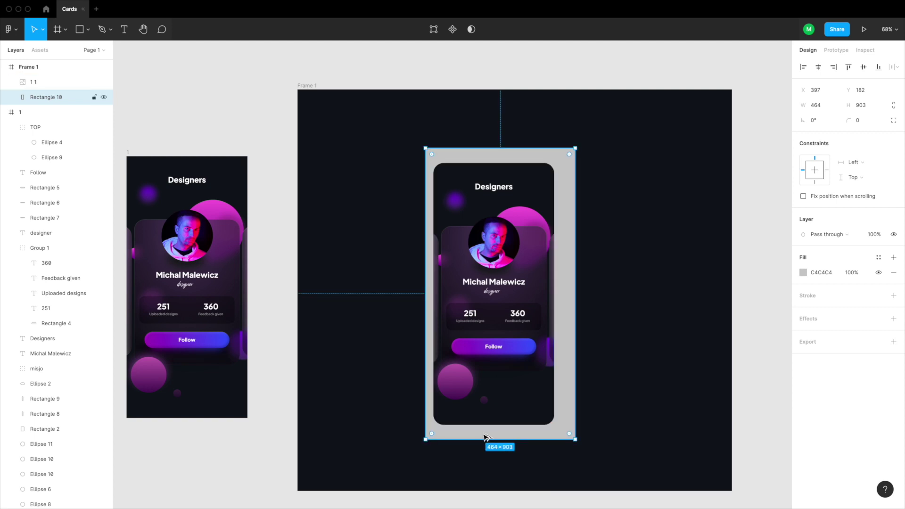
{"action": "key", "text": "alt"}
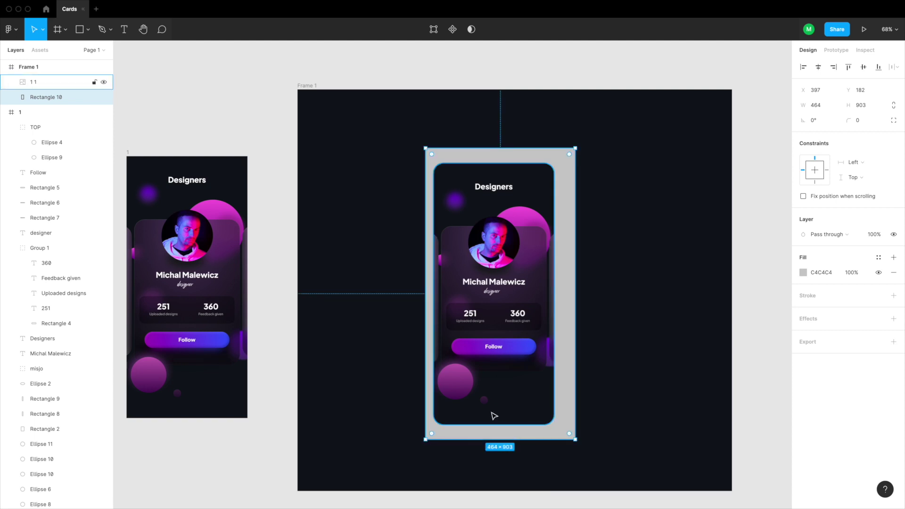
{"action": "key", "text": "shift+Down"}
{"action": "key", "text": "shift+Down"}
{"action": "key", "text": "super+shift+Left"}
{"action": "key", "text": "super+shift+Left"}
{"action": "key", "text": "super+shift+Left"}
{"action": "key", "text": "super+shift+Left"}
{"action": "key", "text": "super+Left"}
{"action": "key", "text": "super+shift+Up"}
{"action": "key", "text": "super+shift+Up"}
{"action": "key", "text": "super+shift+Up"}
{"action": "key", "text": "super+shift+Up"}
{"action": "key", "text": "super+Up"}
{"action": "key", "text": "super+Up"}
{"action": "key", "text": "super+Up"}
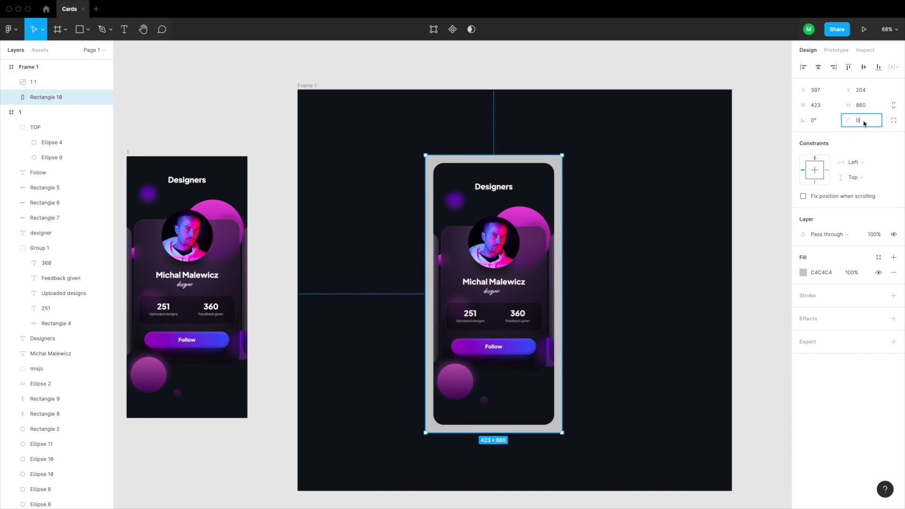
Round the grey phone body's corners to 56
{"action": "type", "text": "10"}
{"action": "key", "text": "Return"}
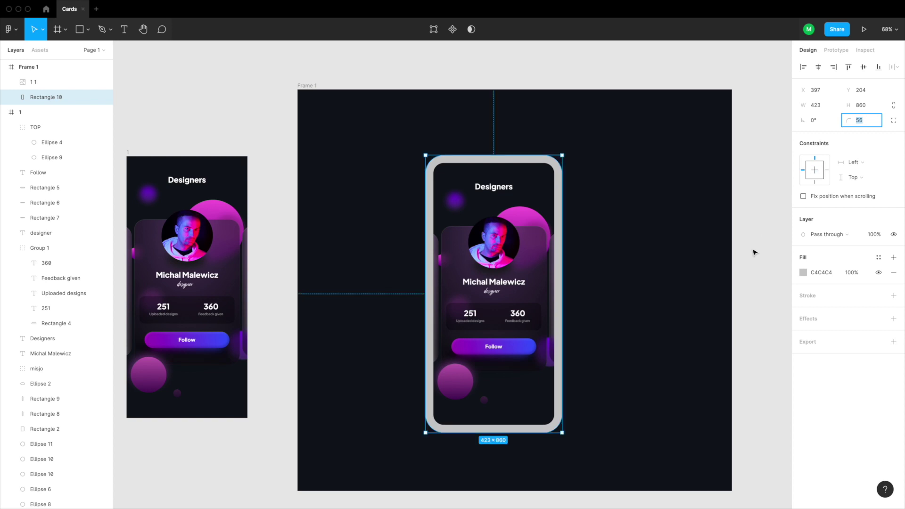
{"action": "left_click", "coordinate": [727, 249]}
Fill the phone body with the dark purple color 282031
{"action": "left_click", "coordinate": [547, 163]}
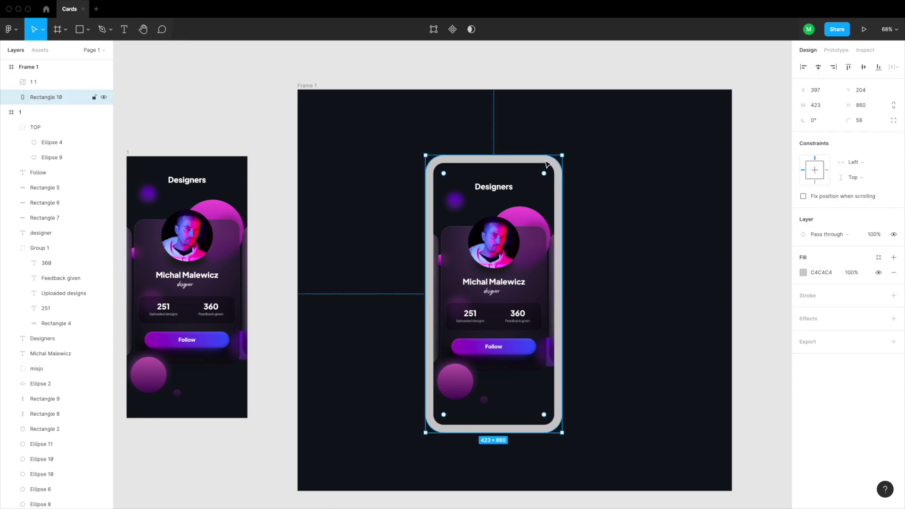
{"action": "left_click", "coordinate": [803, 273]}
{"action": "left_click", "coordinate": [699, 425]}
{"action": "left_click", "coordinate": [537, 283]}
{"action": "left_click", "coordinate": [744, 223]}
Add a light inner shadow to the phone body with X 4, Y 4 and blur 12
{"action": "left_click", "coordinate": [559, 173]}
{"action": "left_click", "coordinate": [828, 319]}
{"action": "left_click", "coordinate": [830, 332]}
{"action": "left_click", "coordinate": [831, 320]}
{"action": "left_click", "coordinate": [802, 334]}
{"action": "left_click", "coordinate": [690, 388]}
{"action": "left_click_drag", "start_coordinate": [580, 282], "coordinate": [575, 268]}
{"action": "left_click", "coordinate": [700, 357]}
{"action": "type", "text": "4"}
{"action": "left_click", "coordinate": [749, 357]}
{"action": "type", "text": "12"}
{"action": "key", "text": "Return"}
{"action": "left_click", "coordinate": [783, 335]}
{"action": "left_click", "coordinate": [752, 287]}
Add a second inner shadow to the phone body in black at 35%, with X -4, Y -4 and blur 12
{"action": "left_click", "coordinate": [559, 282]}
{"action": "left_click", "coordinate": [894, 318]}
{"action": "left_click", "coordinate": [837, 332]}
{"action": "left_click", "coordinate": [831, 320]}
{"action": "left_click", "coordinate": [804, 334]}
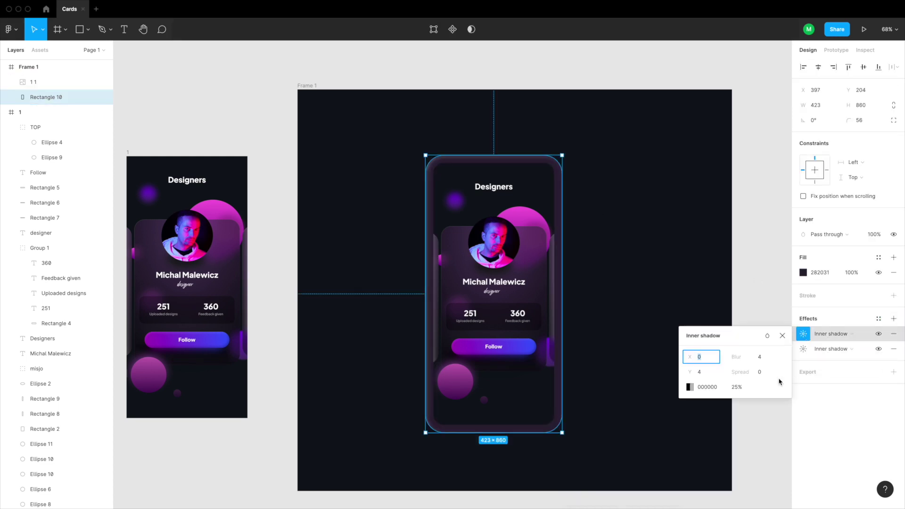
{"action": "left_click", "coordinate": [690, 387]}
{"action": "left_click", "coordinate": [622, 409]}
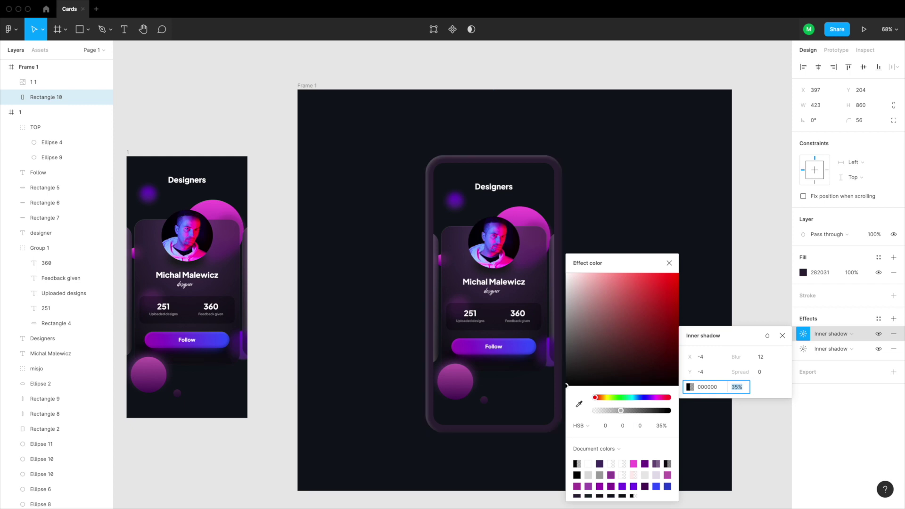
{"action": "left_click", "coordinate": [669, 263]}
{"action": "left_click", "coordinate": [627, 275]}
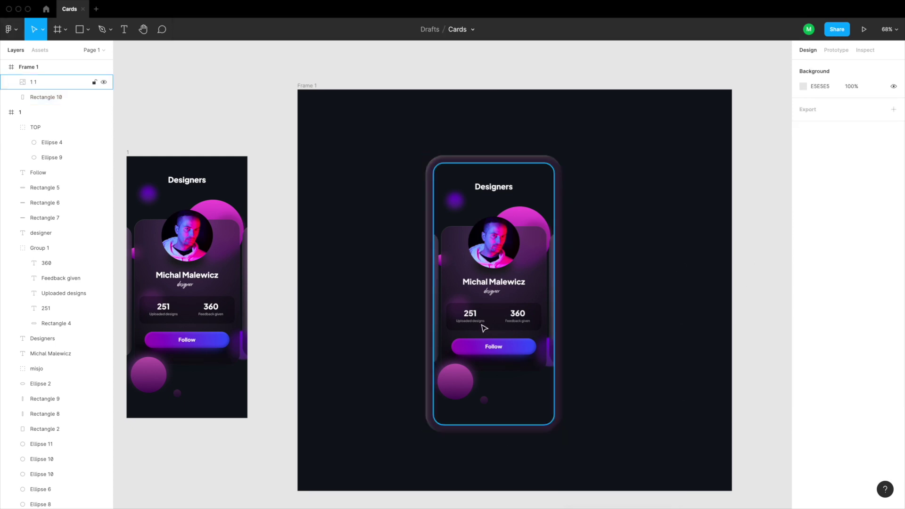
{"action": "left_click", "coordinate": [245, 306]}
{"action": "left_click", "coordinate": [207, 309]}
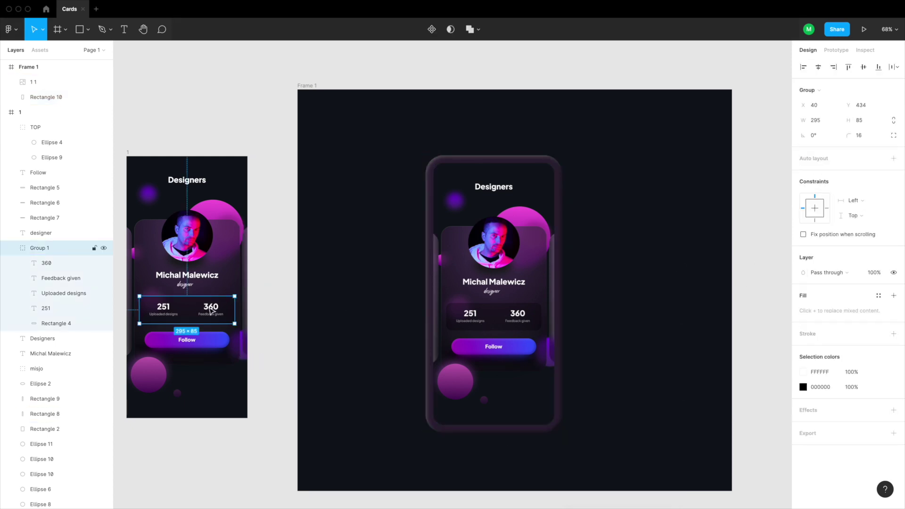
Group the profile card's stats, name, role, portrait, shadow, background and Follow button in frame 1
{"action": "left_click", "coordinate": [192, 287], "text": "shift"}
{"action": "left_click", "coordinate": [191, 276], "text": "shift"}
{"action": "left_click", "coordinate": [188, 250], "text": "shift"}
{"action": "left_click", "coordinate": [188, 265], "text": "shift"}
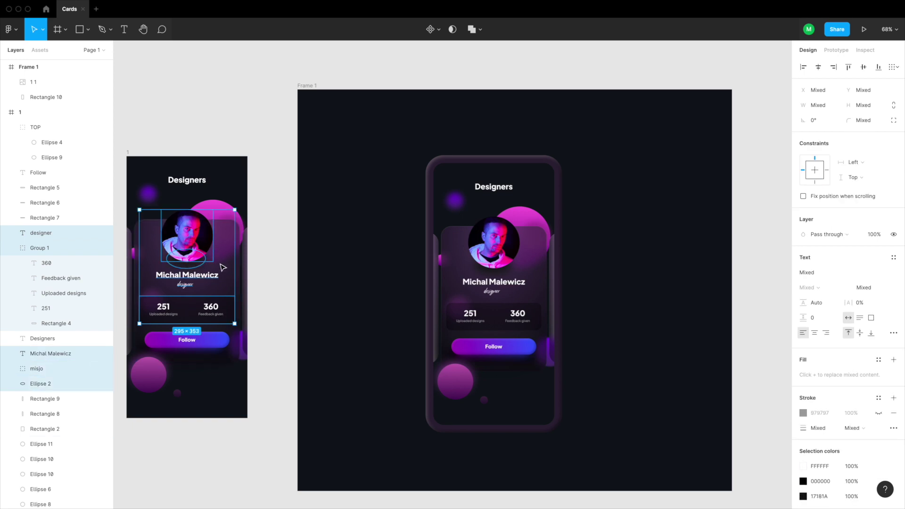
{"action": "left_click", "coordinate": [222, 264], "text": "shift"}
{"action": "left_click", "coordinate": [195, 341], "text": "shift"}
{"action": "left_click", "coordinate": [197, 350], "text": "shift"}
{"action": "left_click", "coordinate": [198, 354], "text": "shift"}
{"action": "left_click", "coordinate": [198, 355], "text": "shift"}
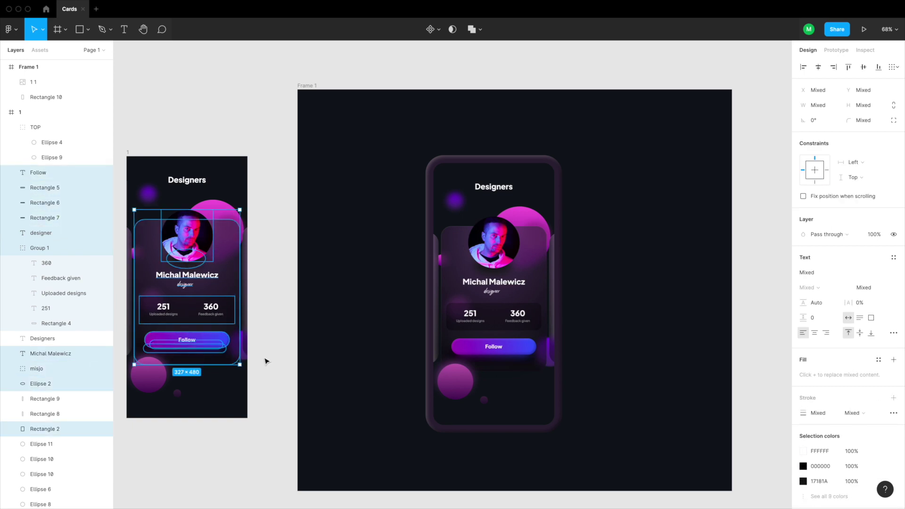
{"action": "key", "text": "ctrl+g"}
Copy the grouped card into Frame 1 and place it directly beside the phone's card, aligned vertically with it
{"action": "key", "text": "ctrl+c"}
{"action": "left_click", "coordinate": [309, 85]}
{"action": "key", "text": "ctrl+v"}
{"action": "left_click_drag", "start_coordinate": [404, 277], "coordinate": [600, 336]}
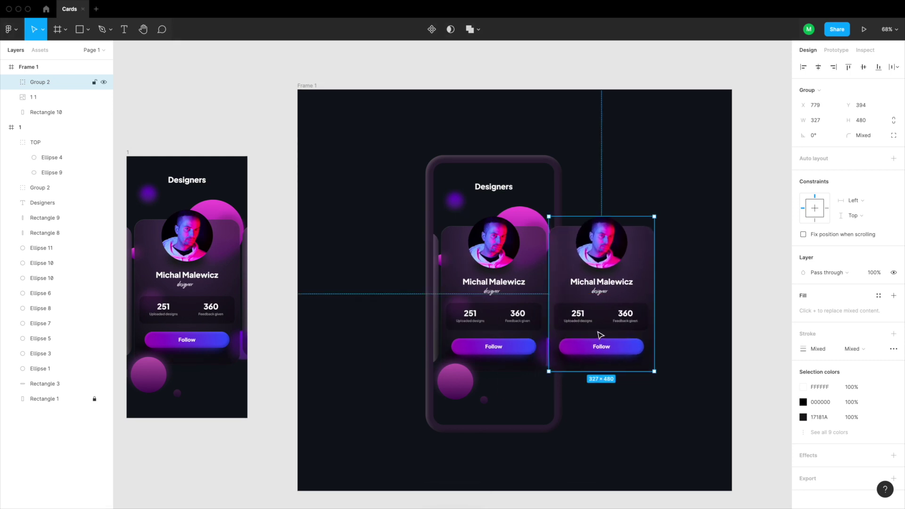
{"action": "key", "text": "Up"}
{"action": "key", "text": "Up"}
{"action": "key", "text": "Up"}
{"action": "key", "text": "Up"}
{"action": "key", "text": "Down"}
{"action": "key", "text": "Down"}
{"action": "key", "text": "Down"}
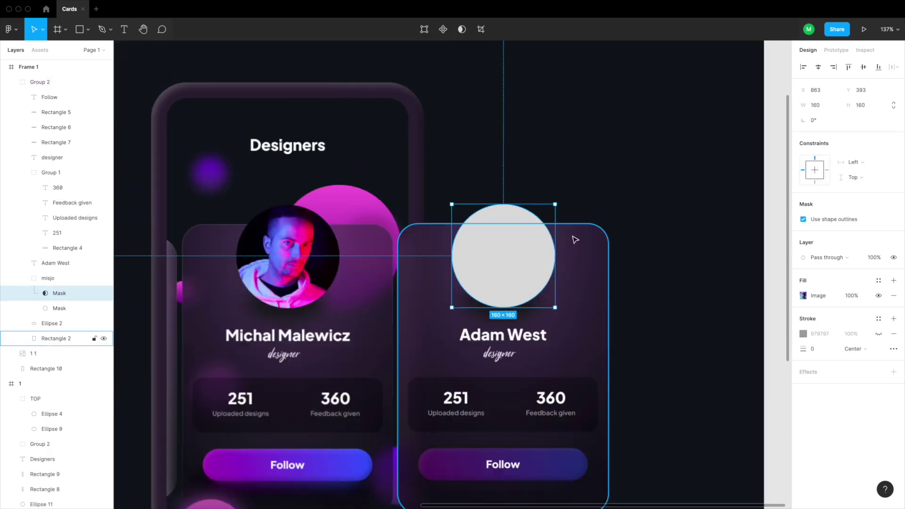
Paste the new portrait photo into the second card's circular mask, scale it to 170 × 192 and mirror it horizontally
{"action": "key", "text": "ctrl+v"}
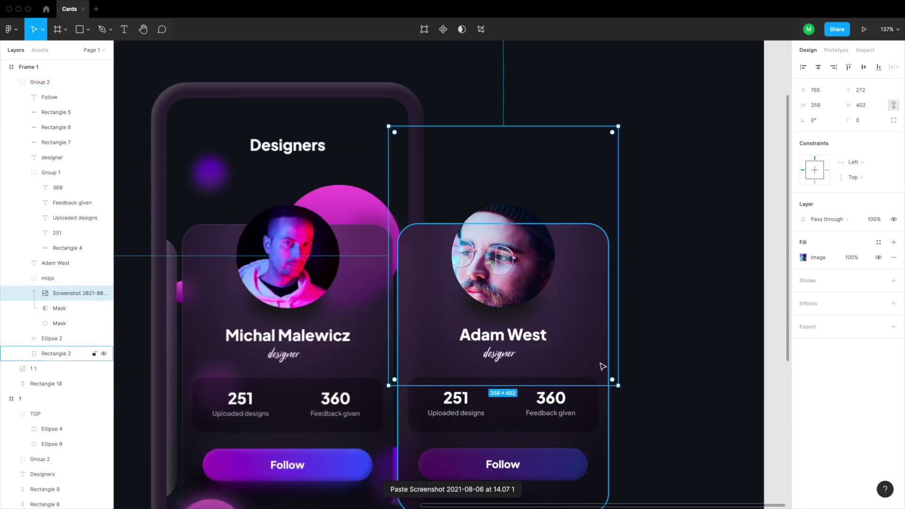
{"action": "left_click_drag", "start_coordinate": [618, 385], "coordinate": [559, 317]}
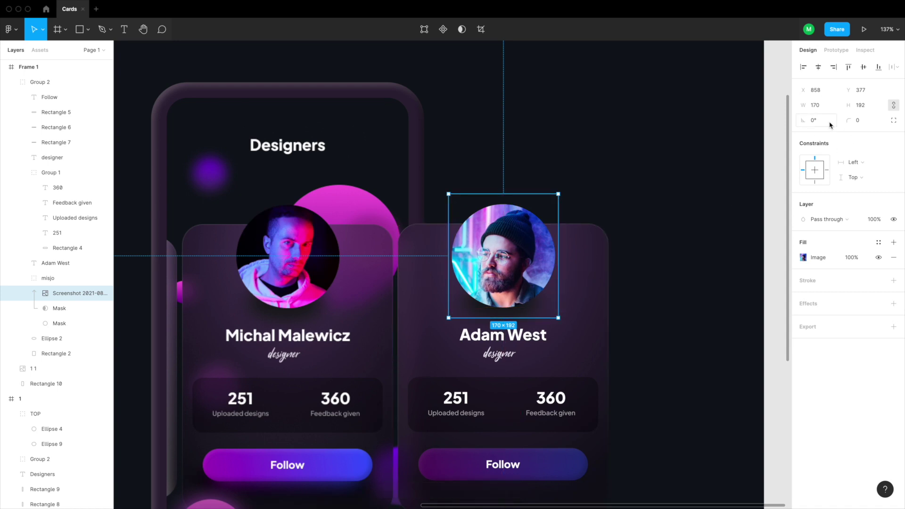
{"action": "left_click_drag", "start_coordinate": [456, 272], "coordinate": [557, 279]}
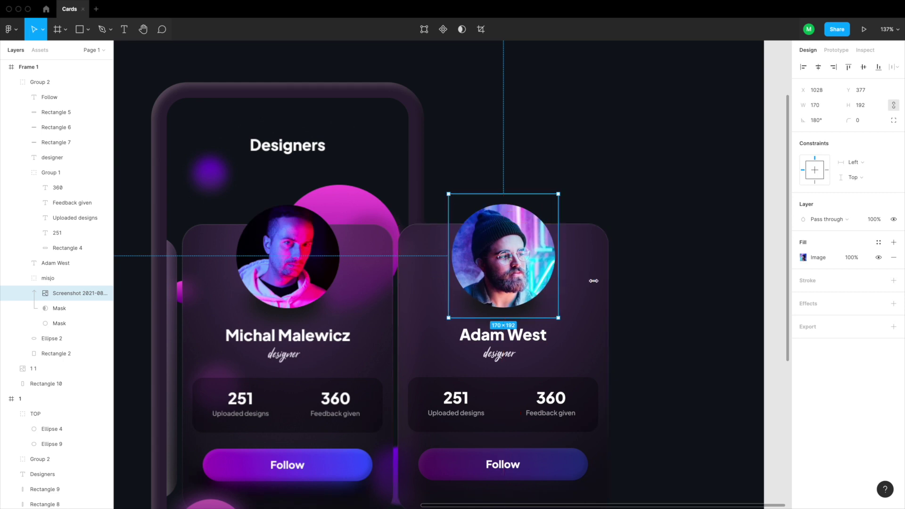
Change the second card's uploaded designs number to 2612 and its feedback given number to 3
{"action": "left_click", "coordinate": [689, 318]}
{"action": "left_click", "coordinate": [459, 404], "text": "super"}
{"action": "double_click", "coordinate": [460, 405]}
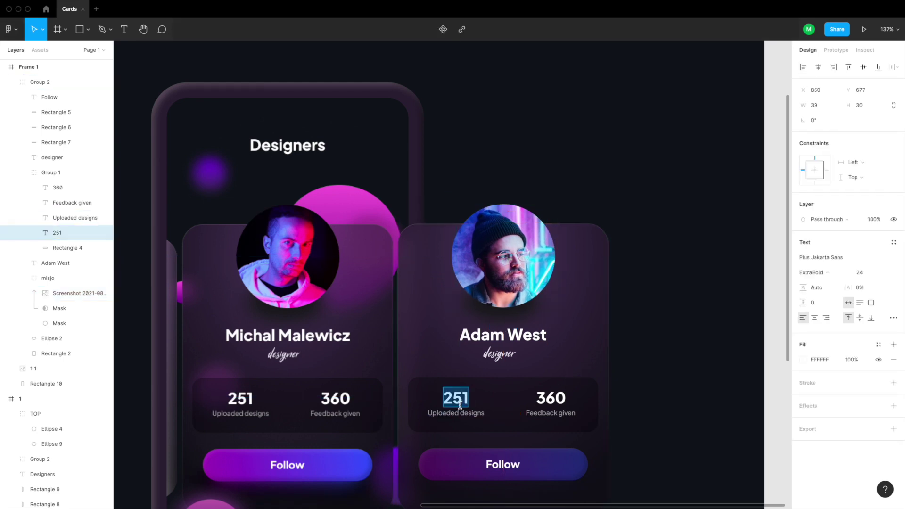
{"action": "type", "text": "2"}
{"action": "key", "text": "Escape"}
{"action": "key", "text": "shift+Left"}
{"action": "key", "text": "shift+Left"}
{"action": "left_click", "coordinate": [550, 398]}
{"action": "double_click", "coordinate": [551, 398]}
{"action": "type", "text": "3"}
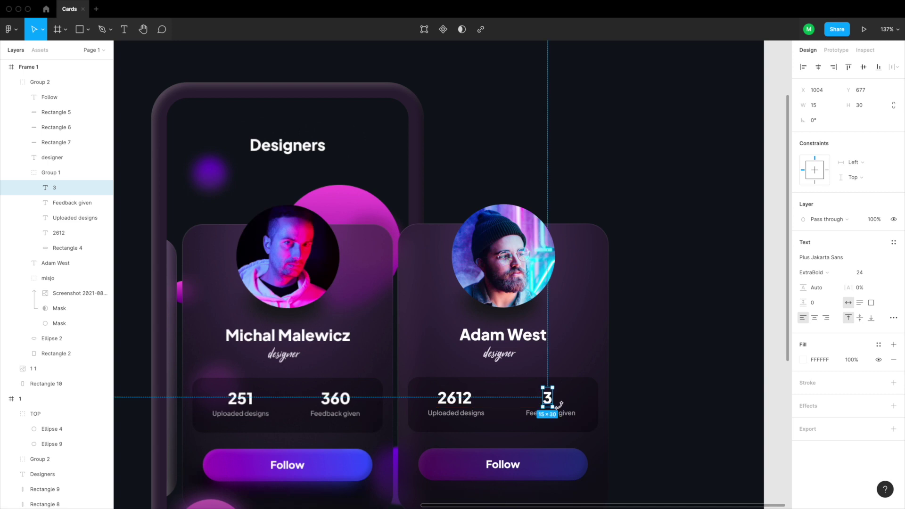
Center the second card's two stat numbers horizontally over their labels
{"action": "left_click", "coordinate": [564, 413], "text": "shift"}
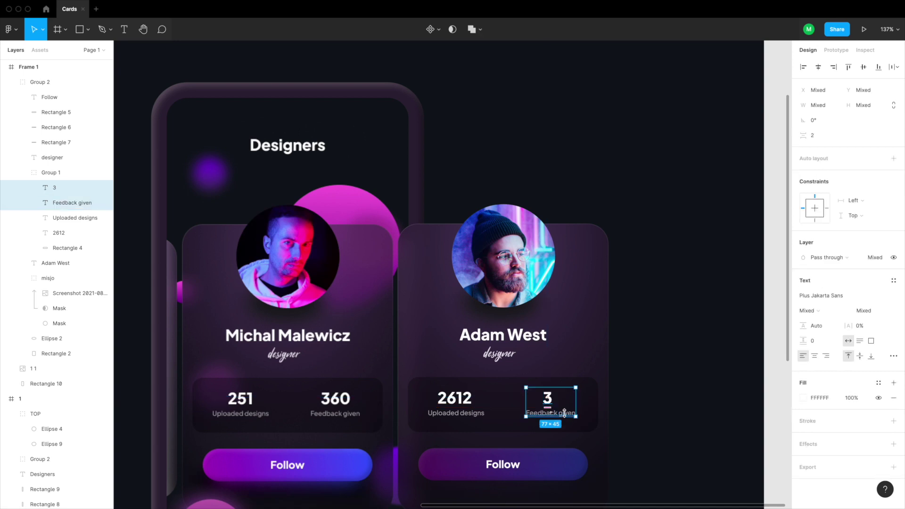
{"action": "left_click", "coordinate": [448, 413]}
{"action": "left_click", "coordinate": [455, 398], "text": "shift"}
{"action": "left_click", "coordinate": [819, 67]}
{"action": "left_click", "coordinate": [679, 306]}
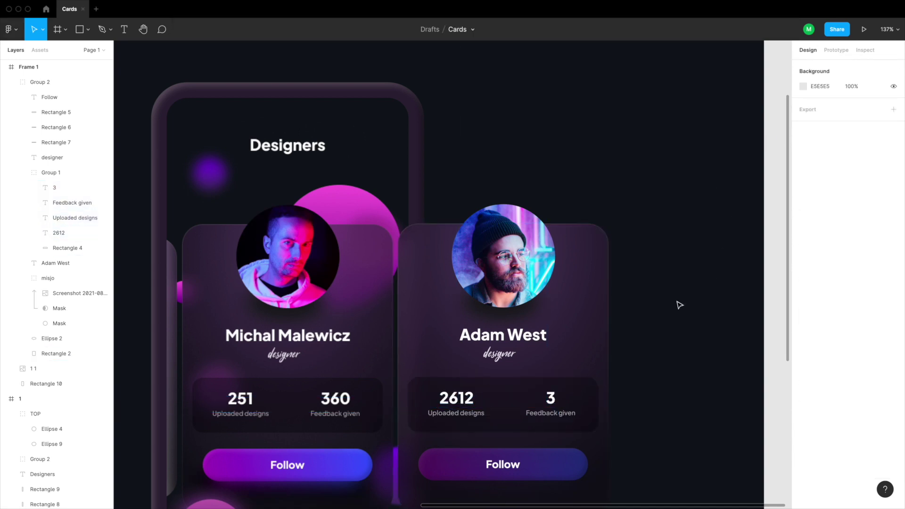
Lower the second card's stat numbers to 45% opacity and its name and role text to 50%
{"action": "left_click", "coordinate": [457, 399]}
{"action": "left_click", "coordinate": [550, 398], "text": "shift"}
{"action": "key", "text": "3"}
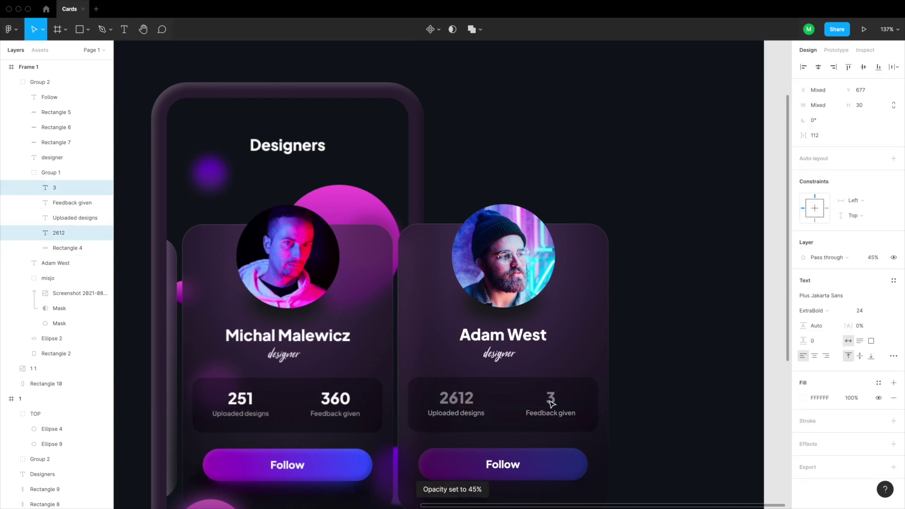
{"action": "left_click", "coordinate": [499, 353]}
{"action": "left_click", "coordinate": [503, 335], "text": "shift"}
{"action": "key", "text": "3"}
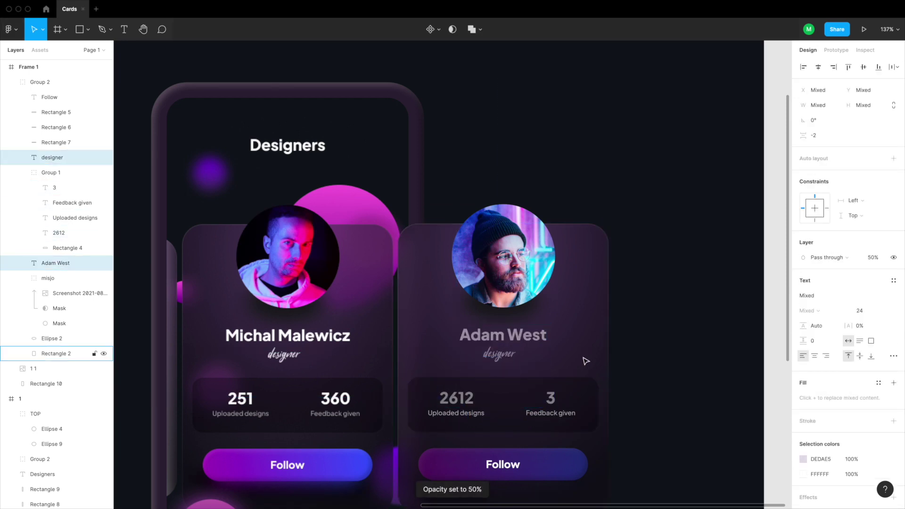
Set the second card's two stat labels to 20% opacity
{"action": "left_click", "coordinate": [551, 414]}
{"action": "left_click", "coordinate": [457, 414], "text": "shift"}
{"action": "key", "text": "2"}
{"action": "left_click", "coordinate": [677, 383]}
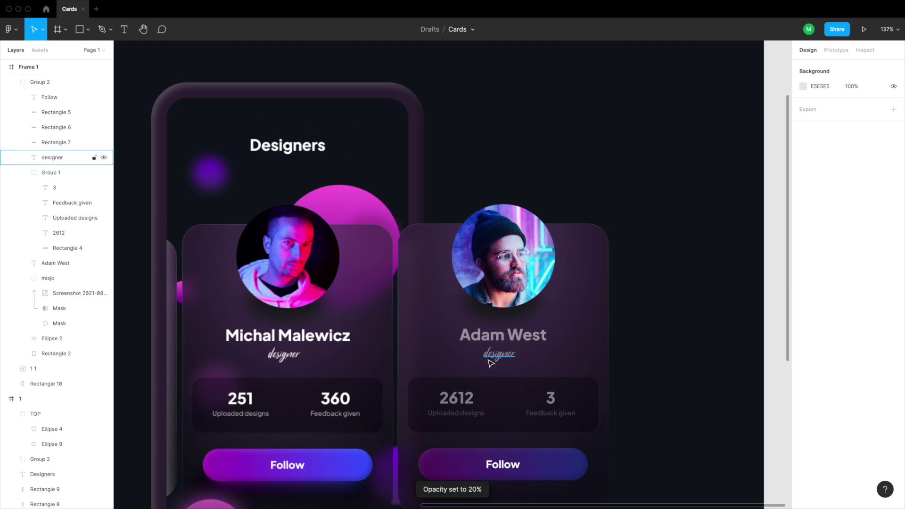
Copy the lower pink-purple circle group into Frame 1 and place it over the phone's left edge
{"action": "scroll", "coordinate": [619, 356], "scroll_direction": "down", "scroll_amount": 10}
{"action": "scroll", "coordinate": [619, 356], "scroll_direction": "up", "scroll_amount": 2}
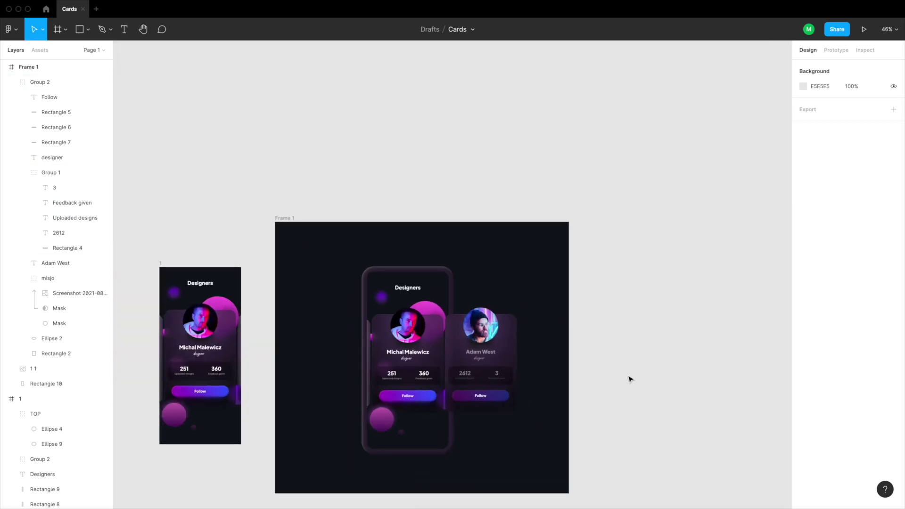
{"action": "scroll", "coordinate": [640, 433], "scroll_direction": "down", "scroll_amount": 2}
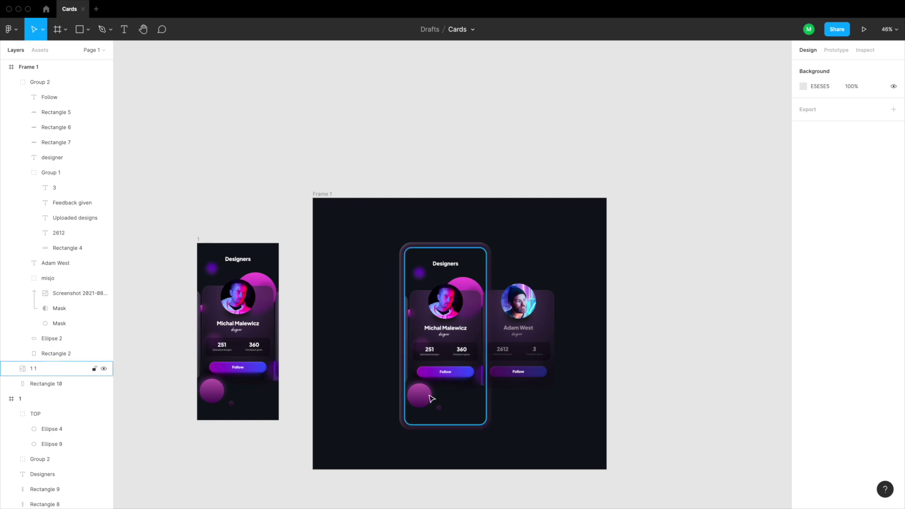
{"action": "left_click", "coordinate": [214, 399]}
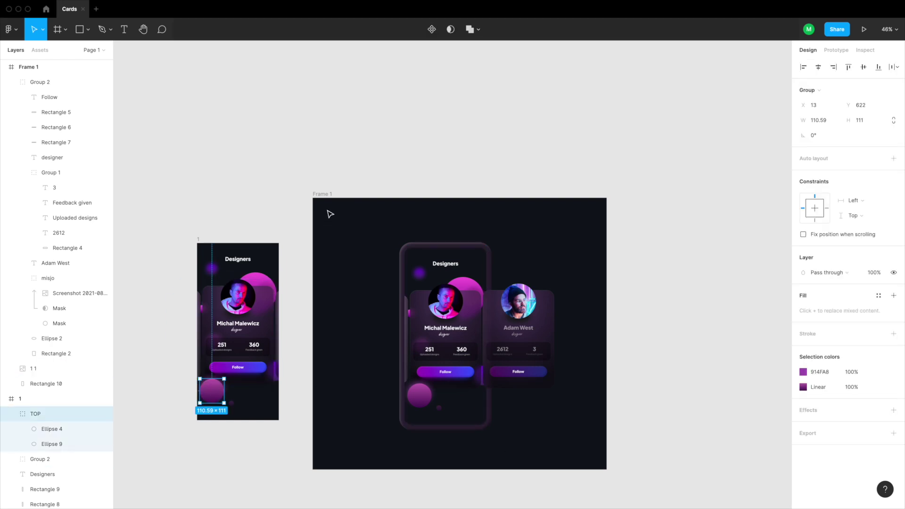
{"action": "left_click", "coordinate": [322, 194]}
{"action": "key", "text": "super+v"}
{"action": "left_click_drag", "start_coordinate": [339, 358], "coordinate": [417, 361]}
{"action": "scroll", "coordinate": [417, 361], "scroll_direction": "up", "scroll_amount": 5}
Resize the blurred glow ellipse behind the copied pink-purple circle to 145 × 172
{"action": "left_click", "coordinate": [415, 285]}
{"action": "left_click", "coordinate": [63, 97]}
{"action": "left_click", "coordinate": [63, 111]}
{"action": "left_click_drag", "start_coordinate": [422, 347], "coordinate": [422, 352]}
{"action": "key", "text": "super+shift+Left"}
{"action": "key", "text": "super+shift+Left"}
{"action": "key", "text": "shift+Right"}
{"action": "key", "text": "shift+Right"}
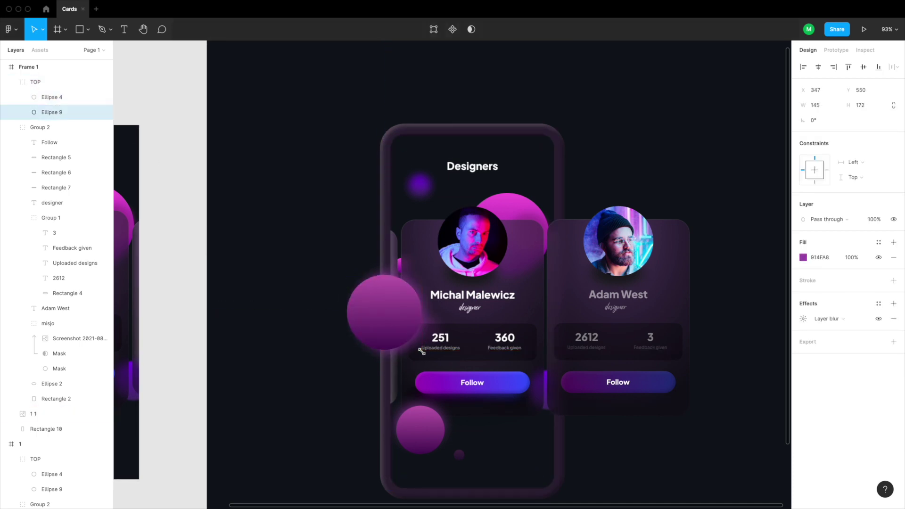
Darken the blurred glow ellipse's fill to 231329
{"action": "left_click", "coordinate": [805, 258]}
{"action": "type", "text": "36"}
{"action": "key", "text": "Return"}
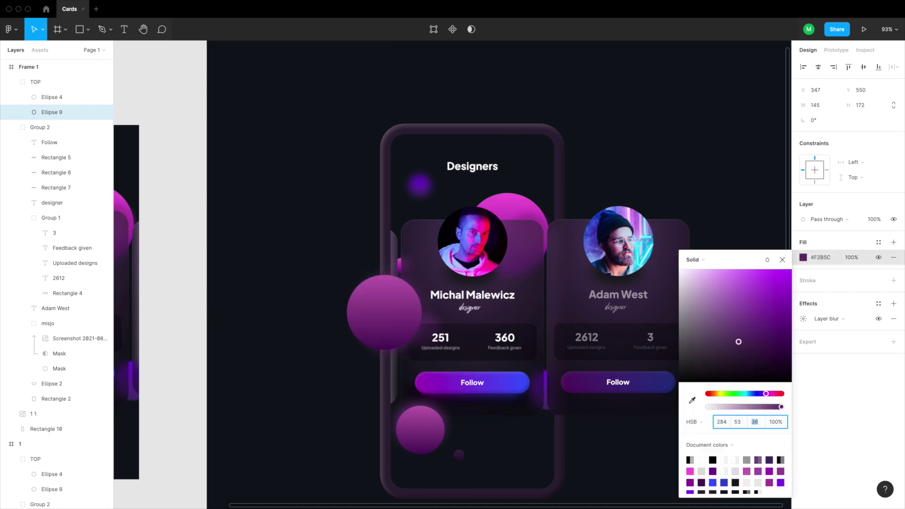
{"action": "left_click", "coordinate": [782, 260]}
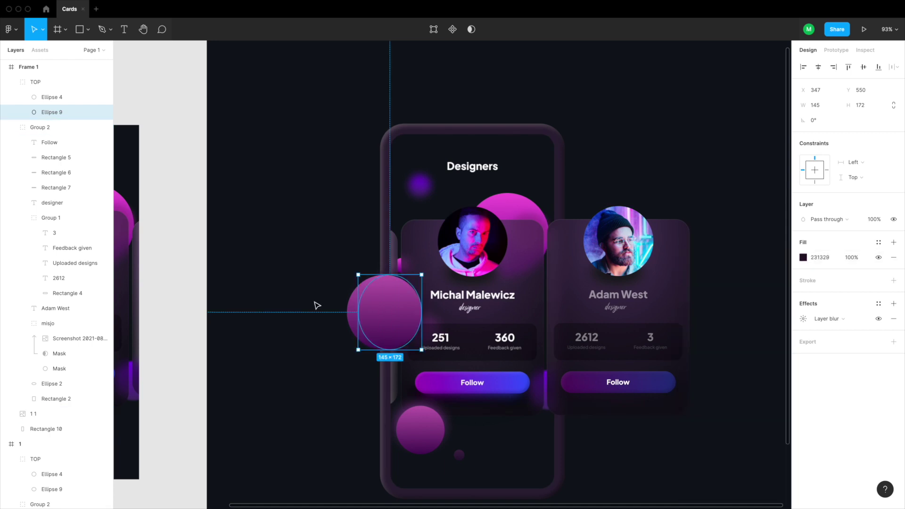
{"action": "left_click", "coordinate": [316, 306]}
Copy the blurred purple circle from frame 1 into Frame 1 and layer it behind the second card's outer edge
{"action": "scroll", "coordinate": [312, 329], "scroll_direction": "down", "scroll_amount": 2}
{"action": "scroll", "coordinate": [315, 332], "scroll_direction": "down", "scroll_amount": 4}
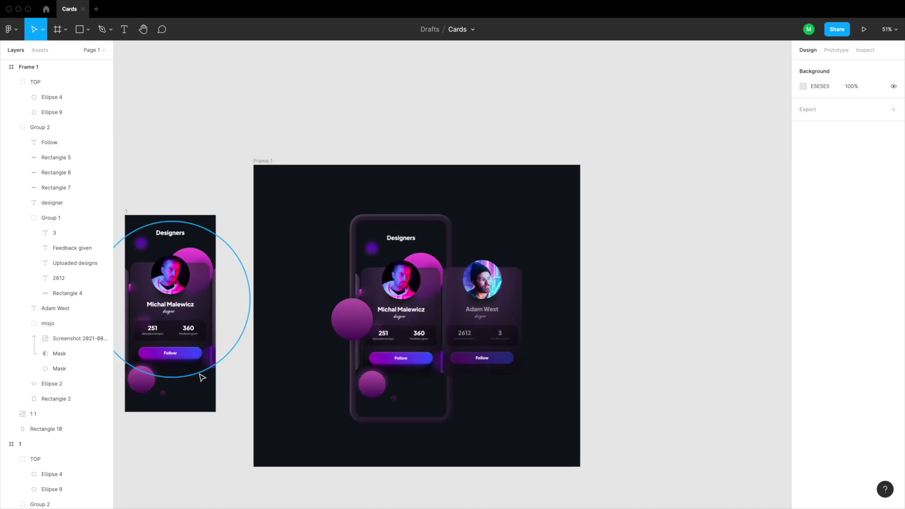
{"action": "left_click", "coordinate": [212, 358]}
{"action": "key", "text": "ctrl+c"}
{"action": "left_click", "coordinate": [277, 168]}
{"action": "key", "text": "ctrl+v"}
{"action": "left_click_drag", "start_coordinate": [342, 305], "coordinate": [549, 289]}
{"action": "left_click_drag", "start_coordinate": [538, 263], "coordinate": [20, 436]}
{"action": "left_click_drag", "start_coordinate": [534, 359], "coordinate": [522, 336]}
Duplicate the purple circle and place a smaller 99 × 99 copy above it, behind the second card's outer edge
{"action": "left_click", "coordinate": [551, 369]}
{"action": "left_click", "coordinate": [537, 346]}
{"action": "key", "text": "super+d"}
{"action": "key", "text": "shift+Right"}
{"action": "key", "text": "shift+Right"}
{"action": "key", "text": "shift+Right"}
{"action": "key", "text": "shift+Up"}
{"action": "key", "text": "shift+Up"}
{"action": "key", "text": "shift+Up"}
{"action": "key", "text": "shift+Up"}
{"action": "key", "text": "shift+Up"}
{"action": "key", "text": "shift+Up"}
{"action": "key", "text": "shift+Up"}
{"action": "key", "text": "shift+Up"}
{"action": "key", "text": "shift+Up"}
{"action": "key", "text": "shift+Up"}
{"action": "key", "text": "shift+Up"}
{"action": "key", "text": "shift+Up"}
{"action": "key", "text": "shift+Up"}
{"action": "key", "text": "shift+Up"}
{"action": "key", "text": "shift+Up"}
{"action": "key", "text": "shift+Up"}
{"action": "key", "text": "shift+Up"}
{"action": "key", "text": "shift+Up"}
{"action": "key", "text": "shift+Up"}
{"action": "key", "text": "shift+Up"}
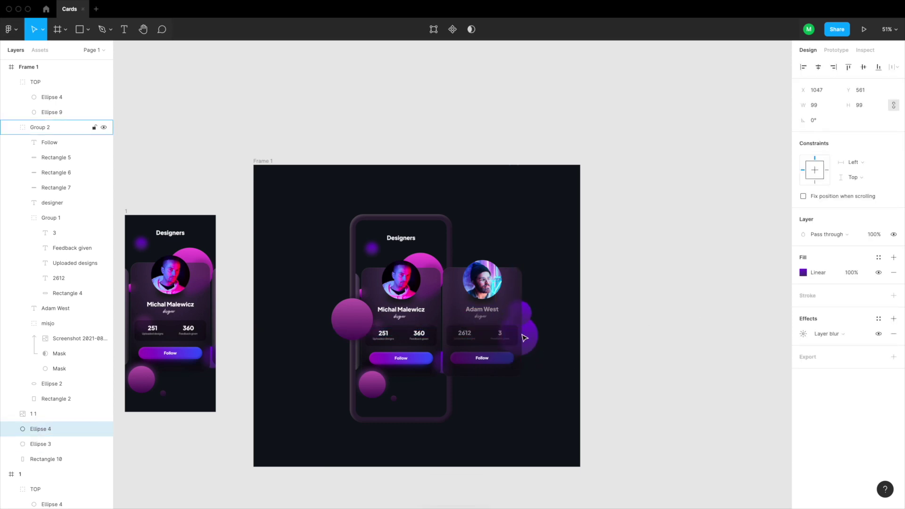